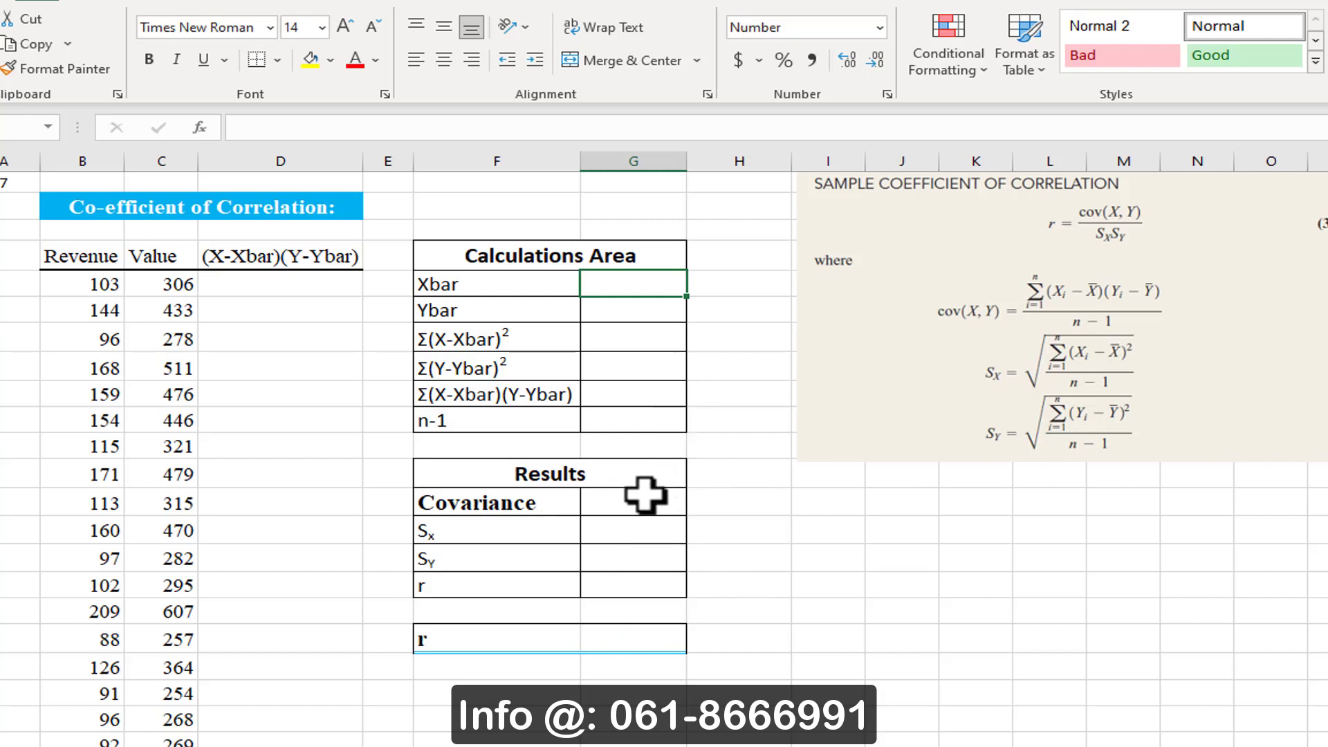
Calculate Xbar in the Calculations Area as the average of the Revenue values with =AVERAGE(B5:B34).
drag(645, 495, 646, 593)
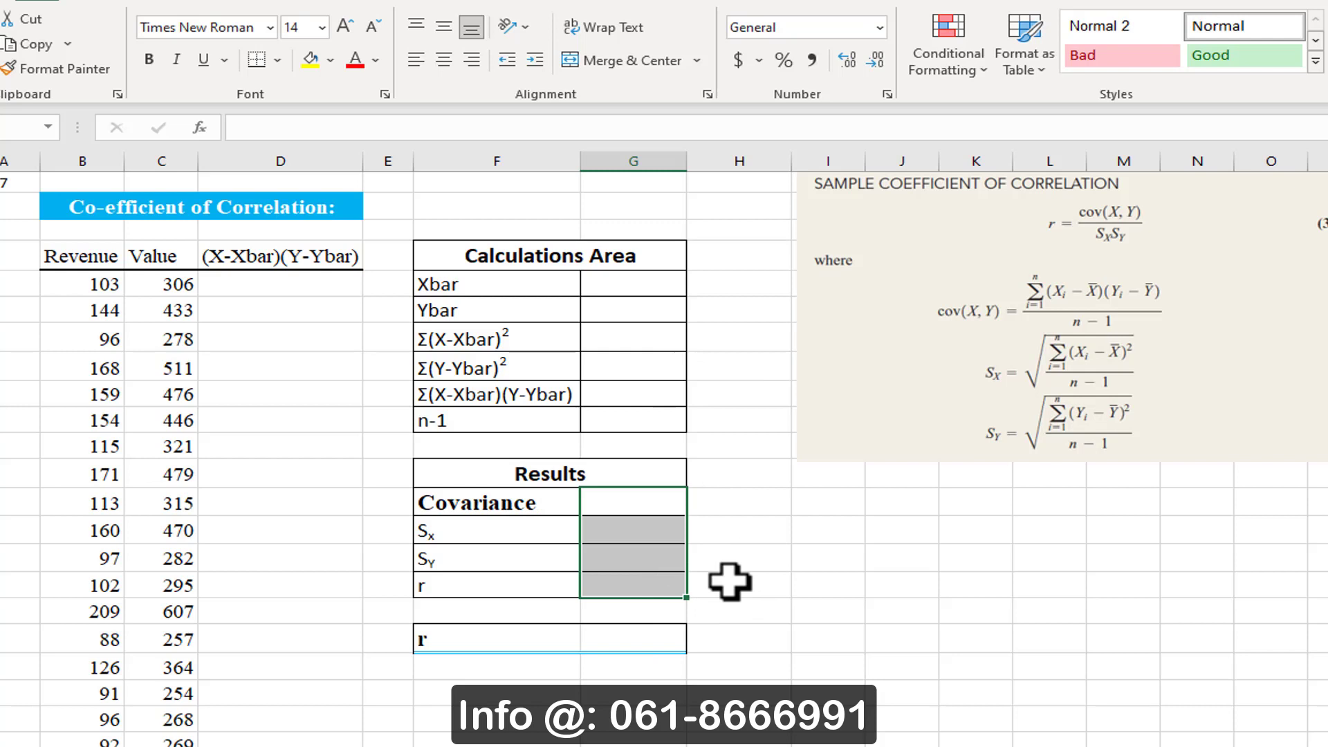
click(665, 286)
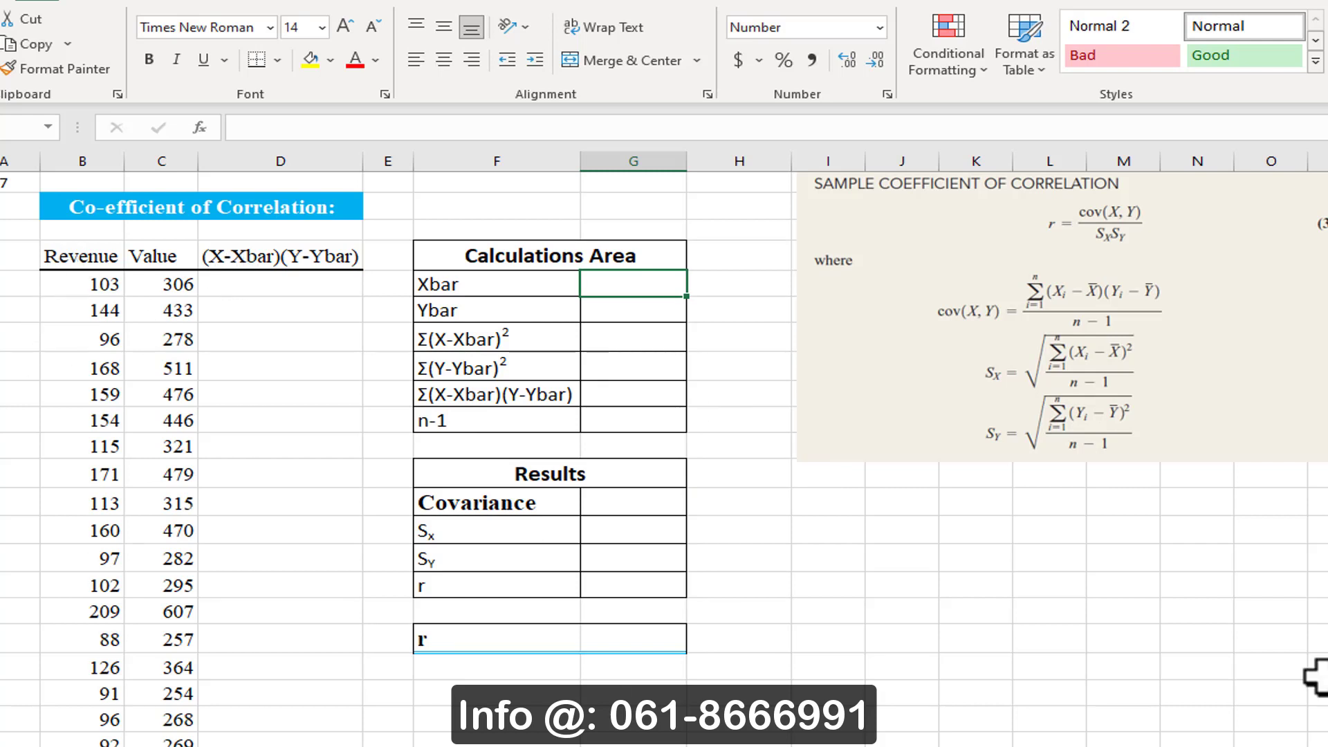
text(=aver)
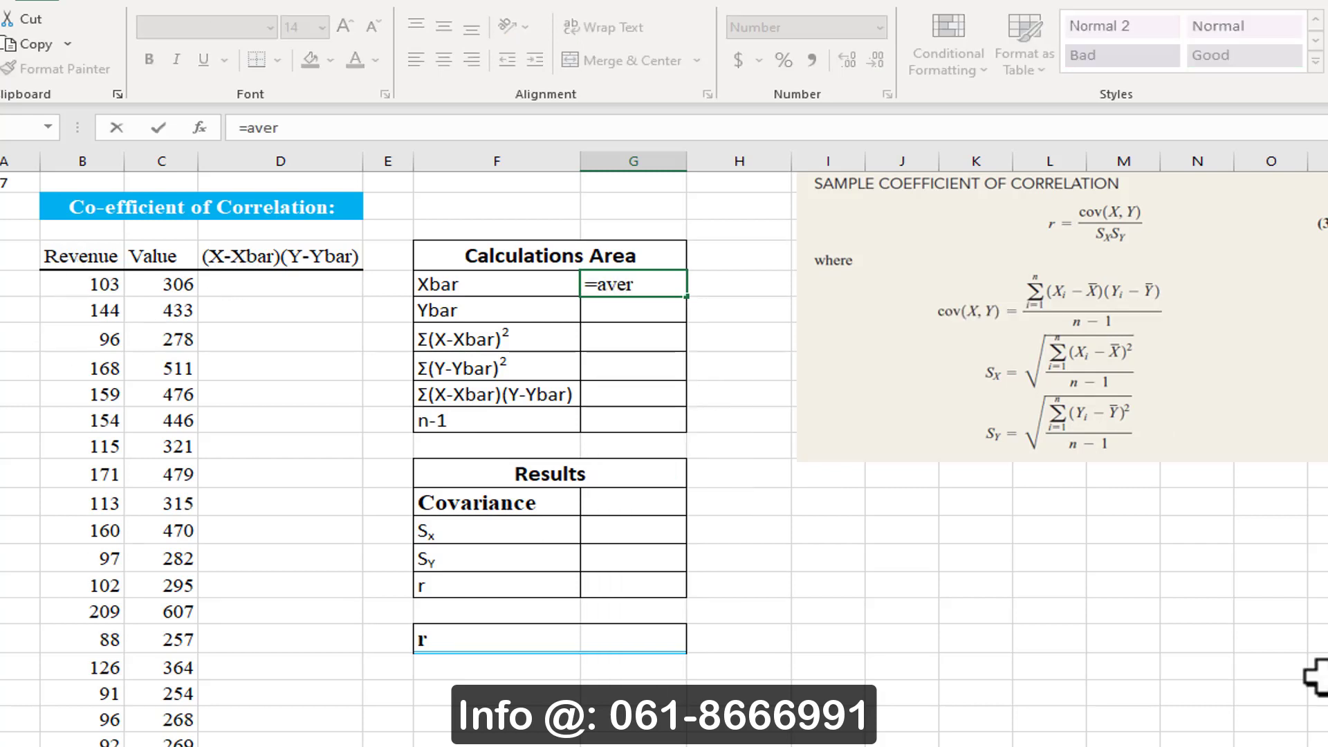
key(BackSpace)
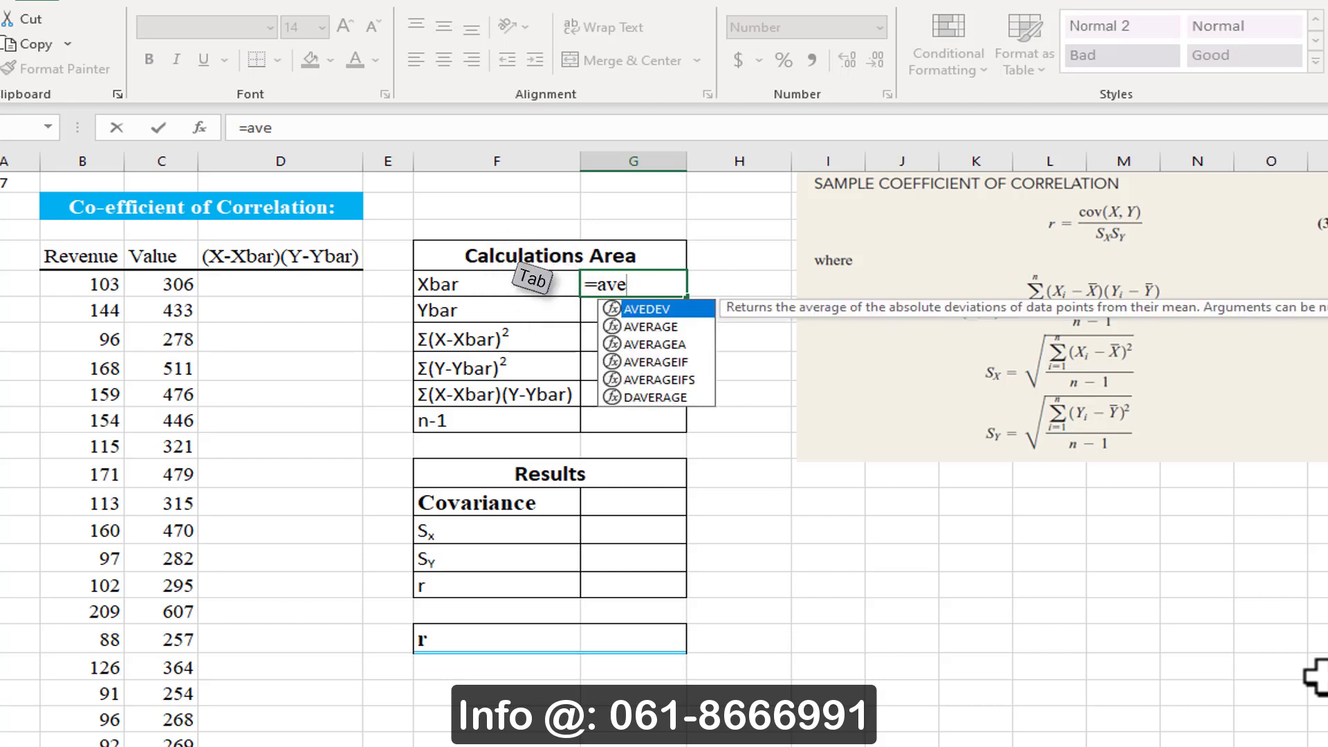
key(Down)
key(Tab)
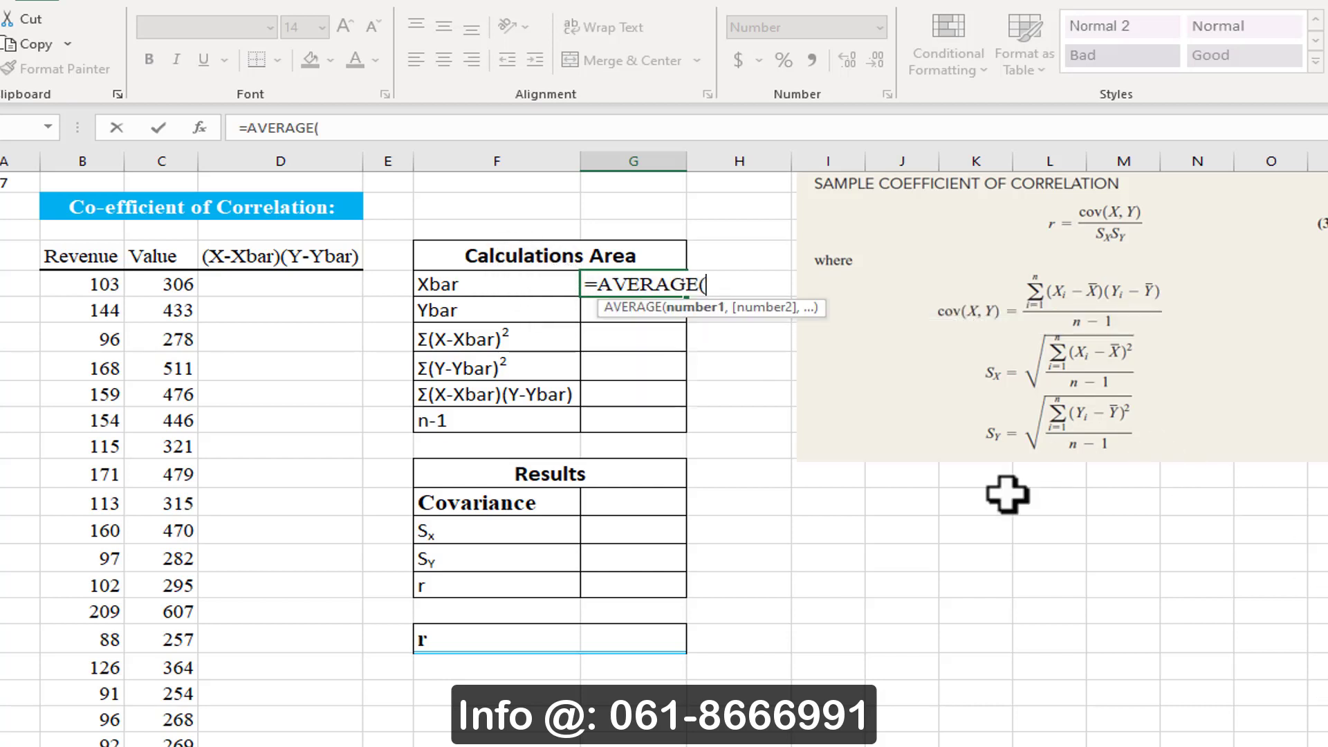
click(82, 284)
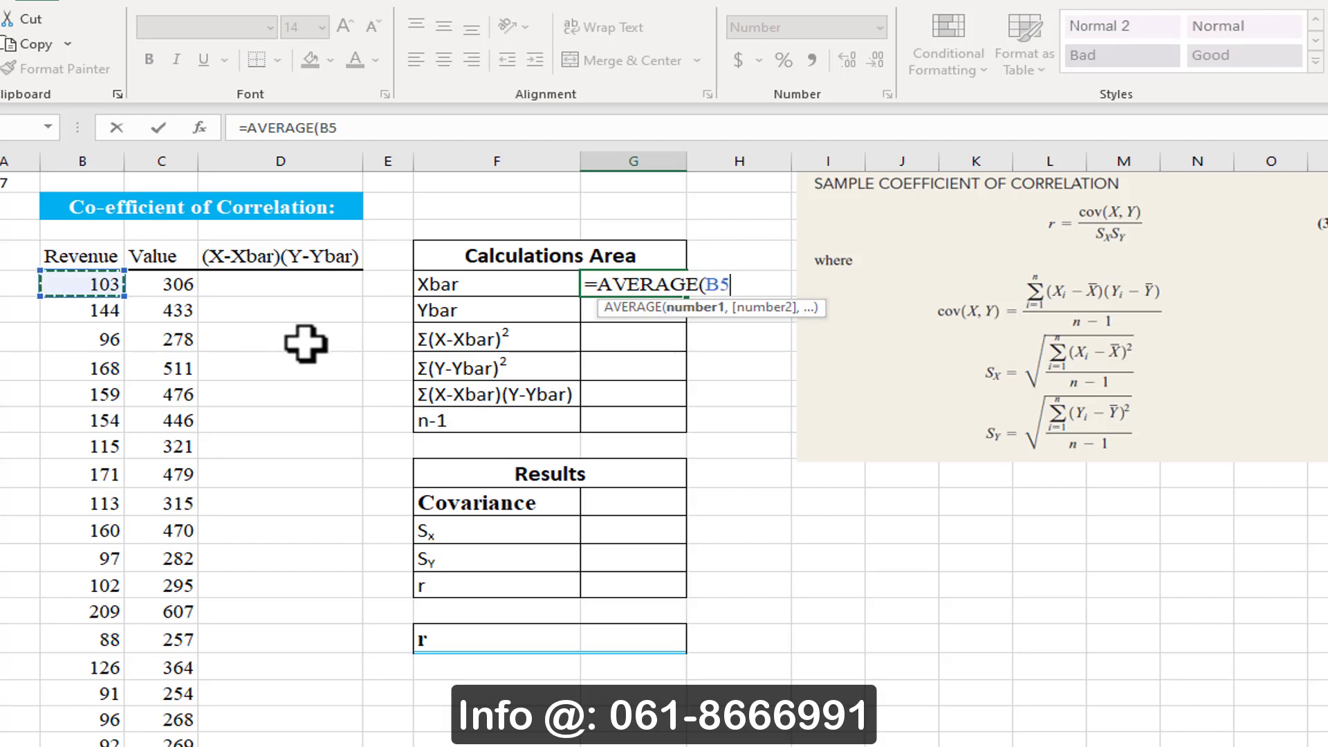
key(ctrl+shift+Down)
scroll(305, 343, up, 2)
key(ctrl+BackSpace)
text())
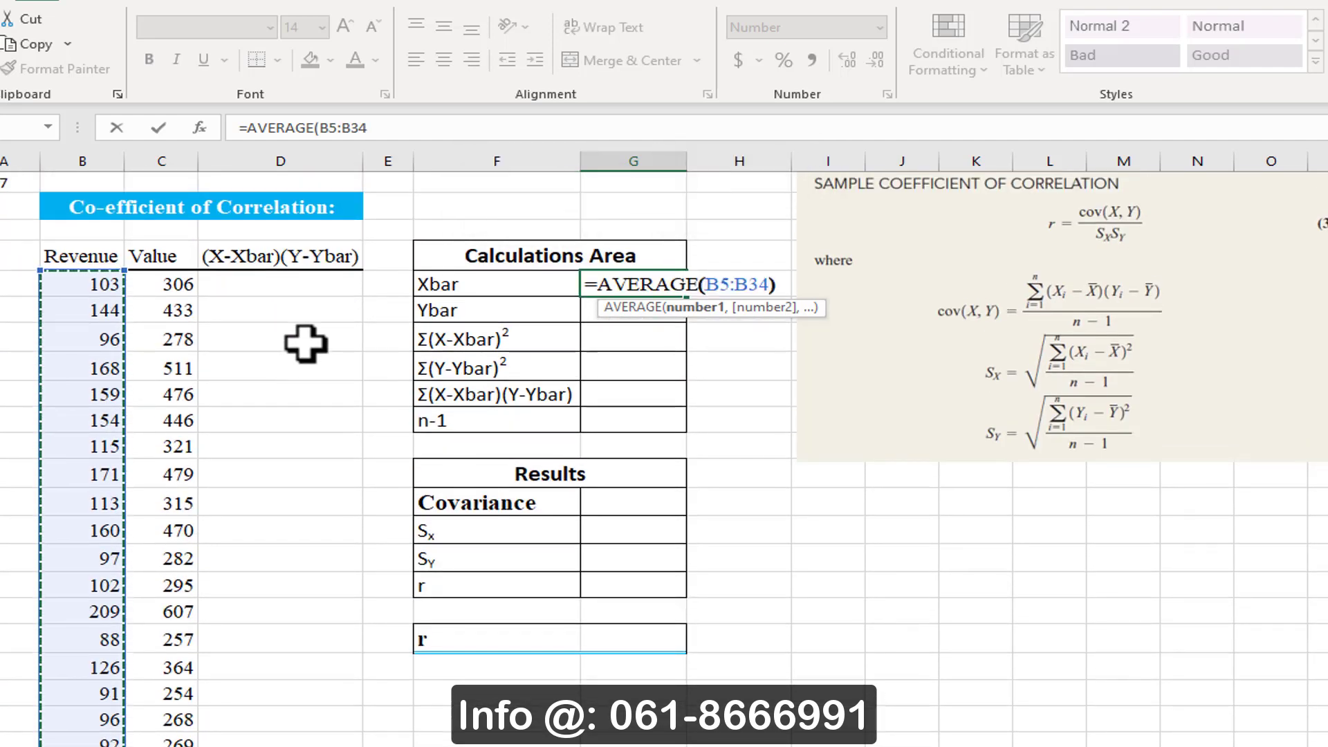
key(Return)
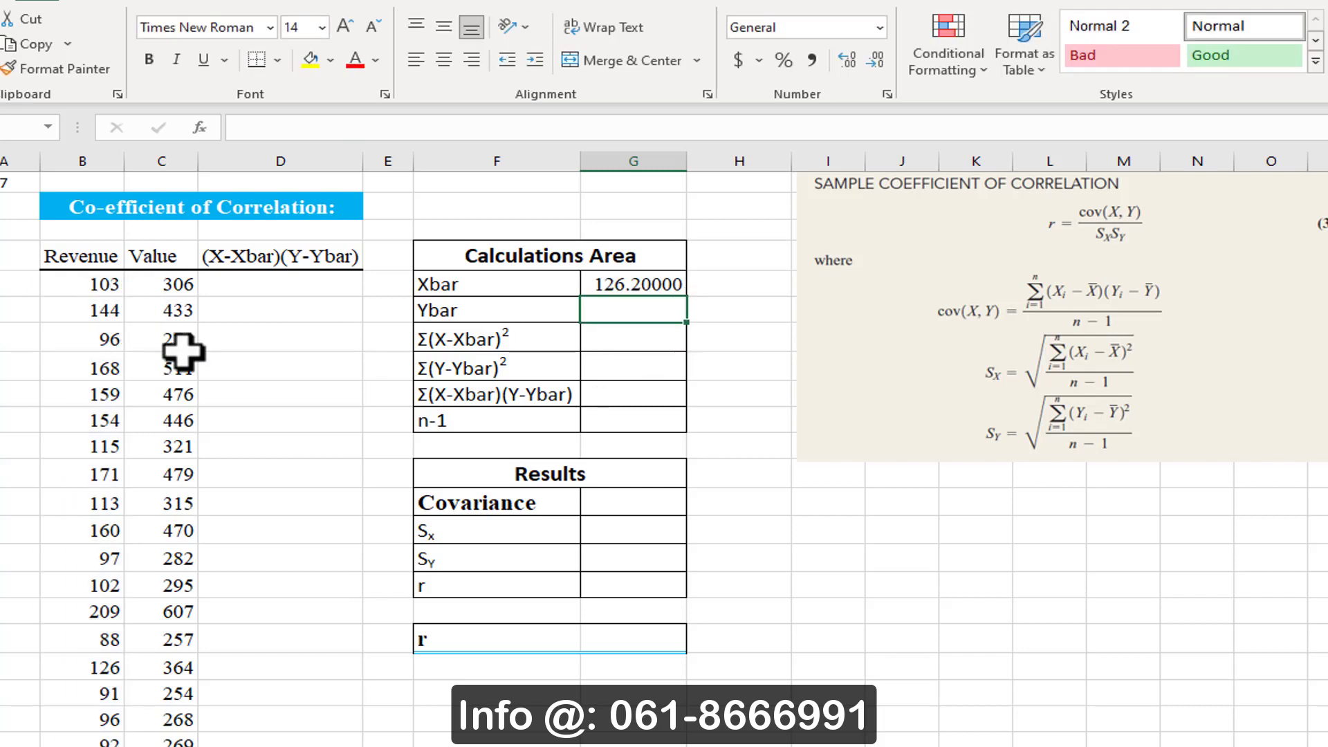
Calculate Ybar in the Calculations Area as the average of the Value column with =AVERAGE(C5:C34).
text(=)
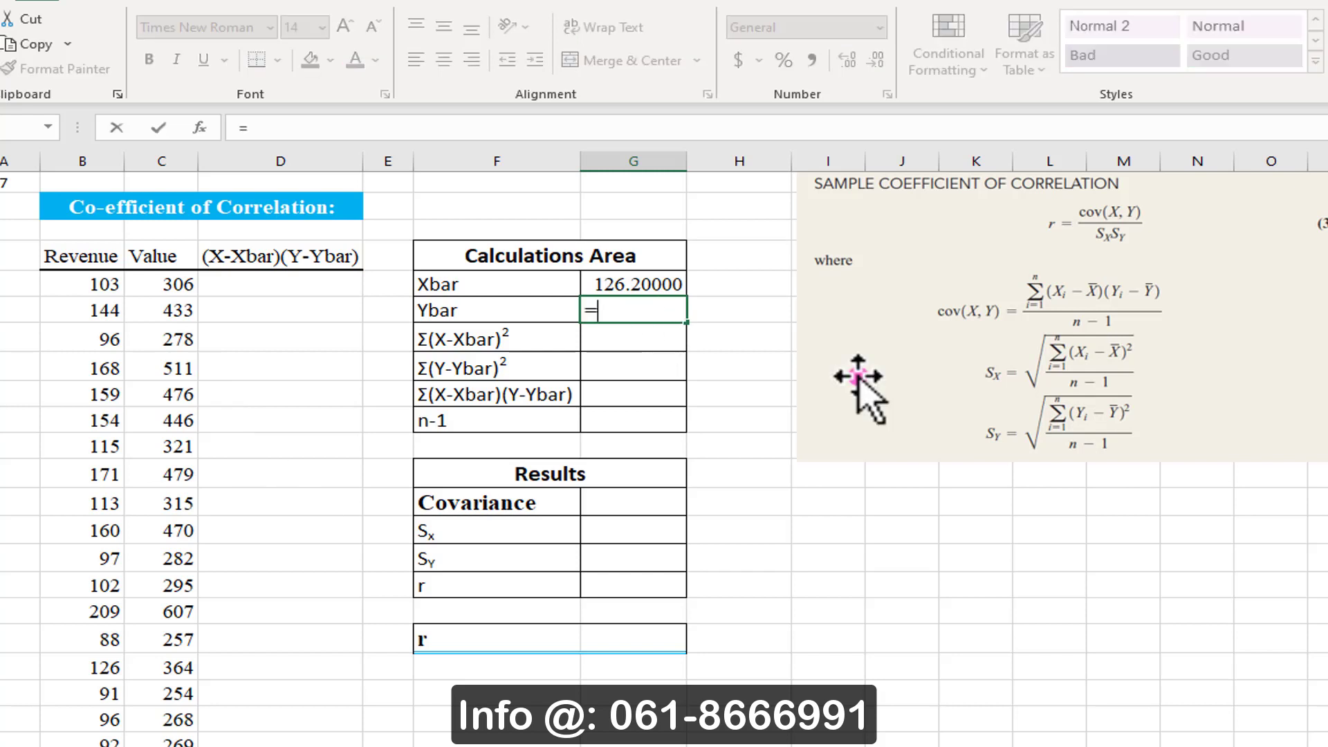
text(AVERAGE()
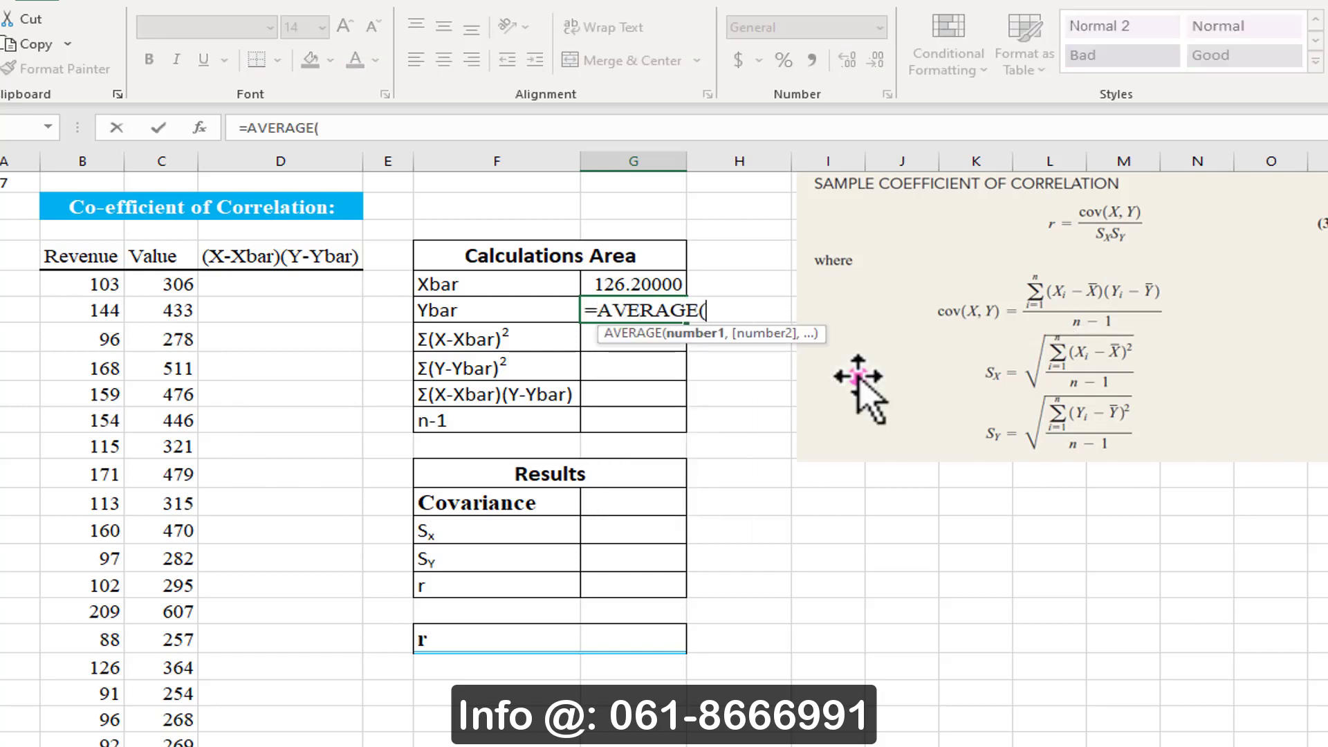
click(158, 287)
key(ctrl+shift+Down)
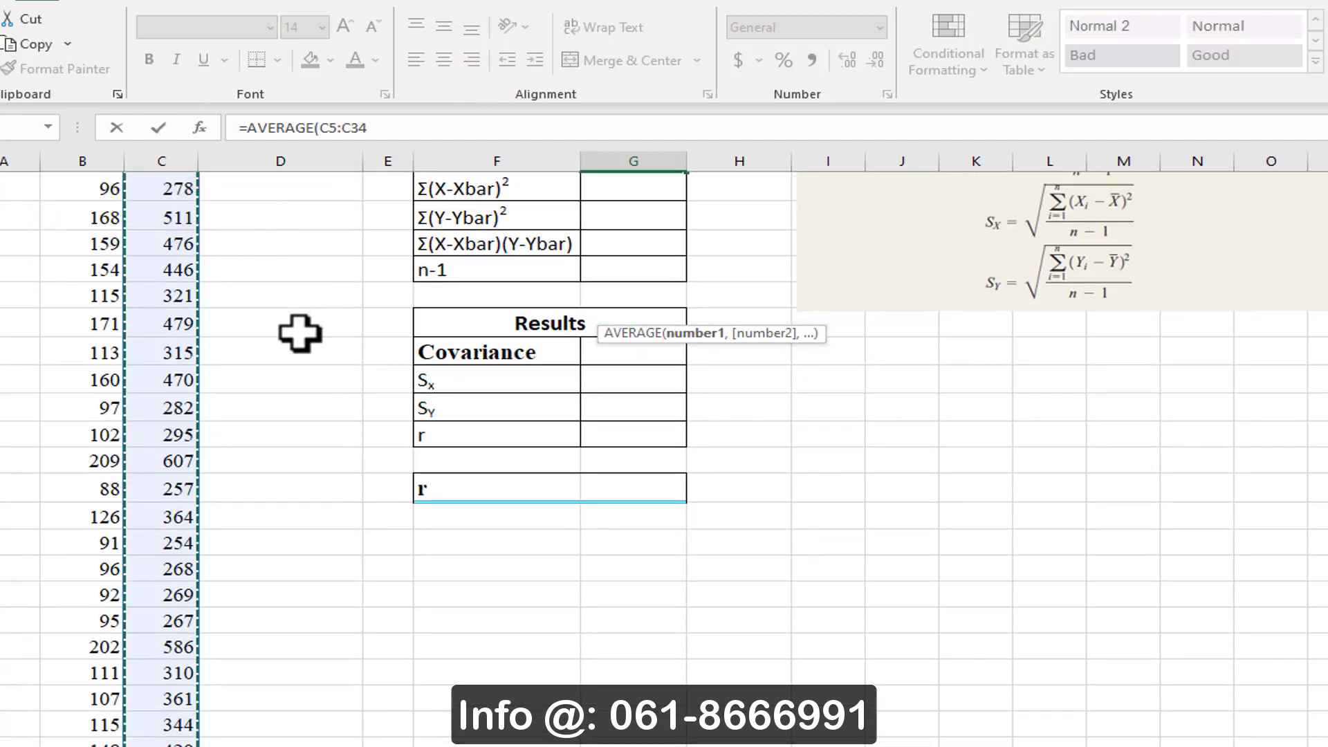
key(ctrl+BackSpace)
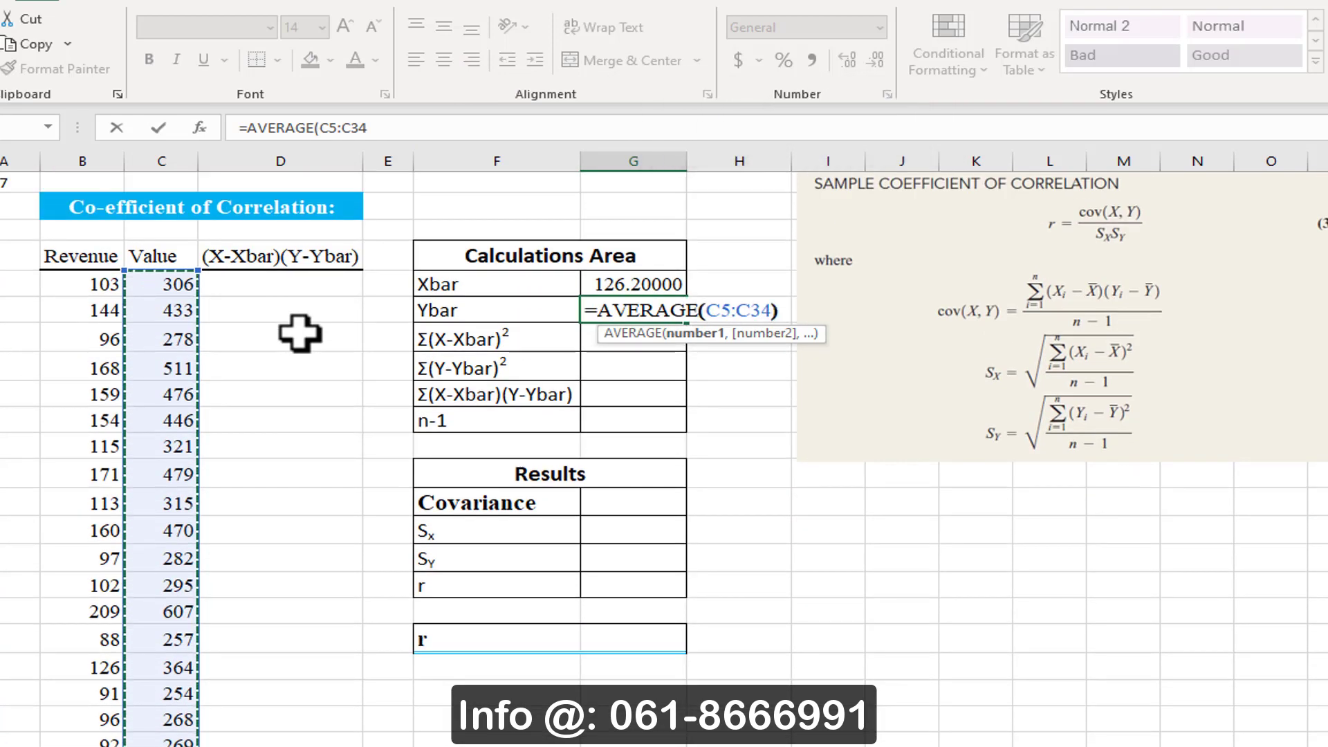
text())
key(Return)
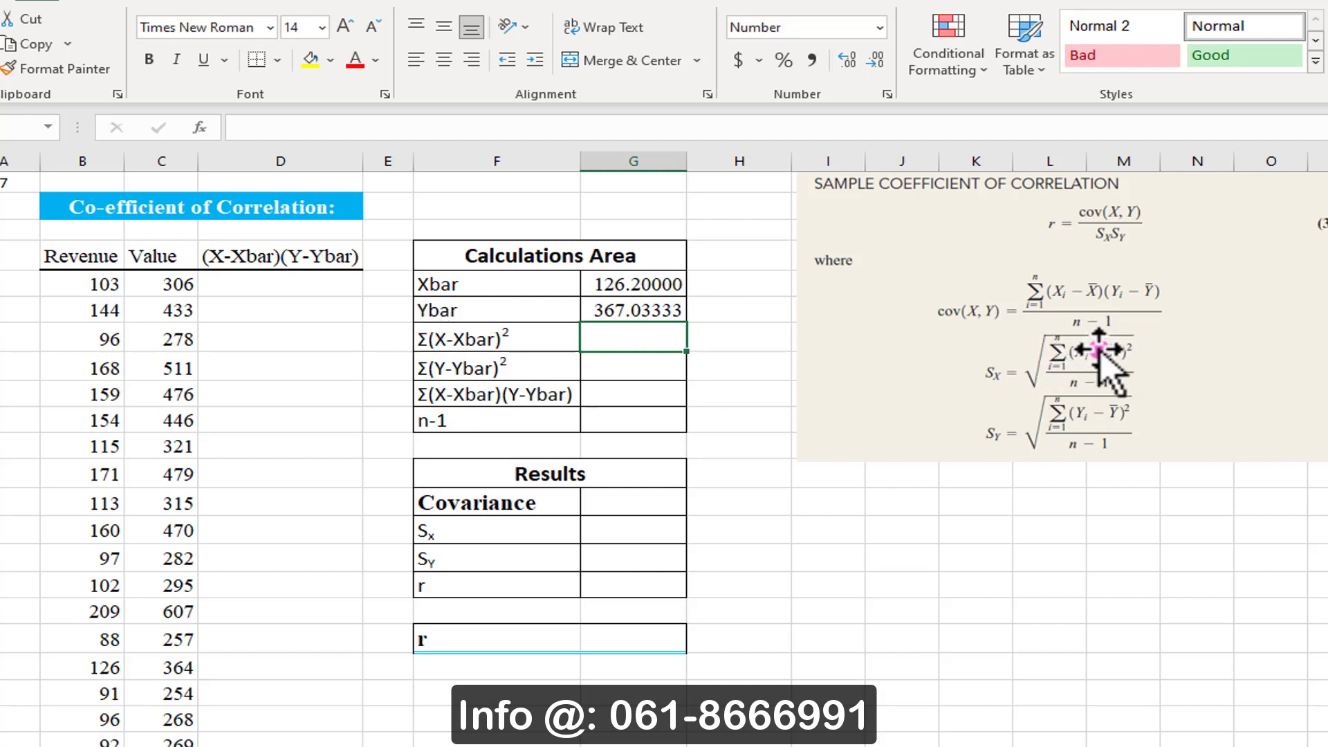
Calculate Σ(X-Xbar)² in its Calculations Area cell with =SUM((B5:B34-G5)^2).
text(=)
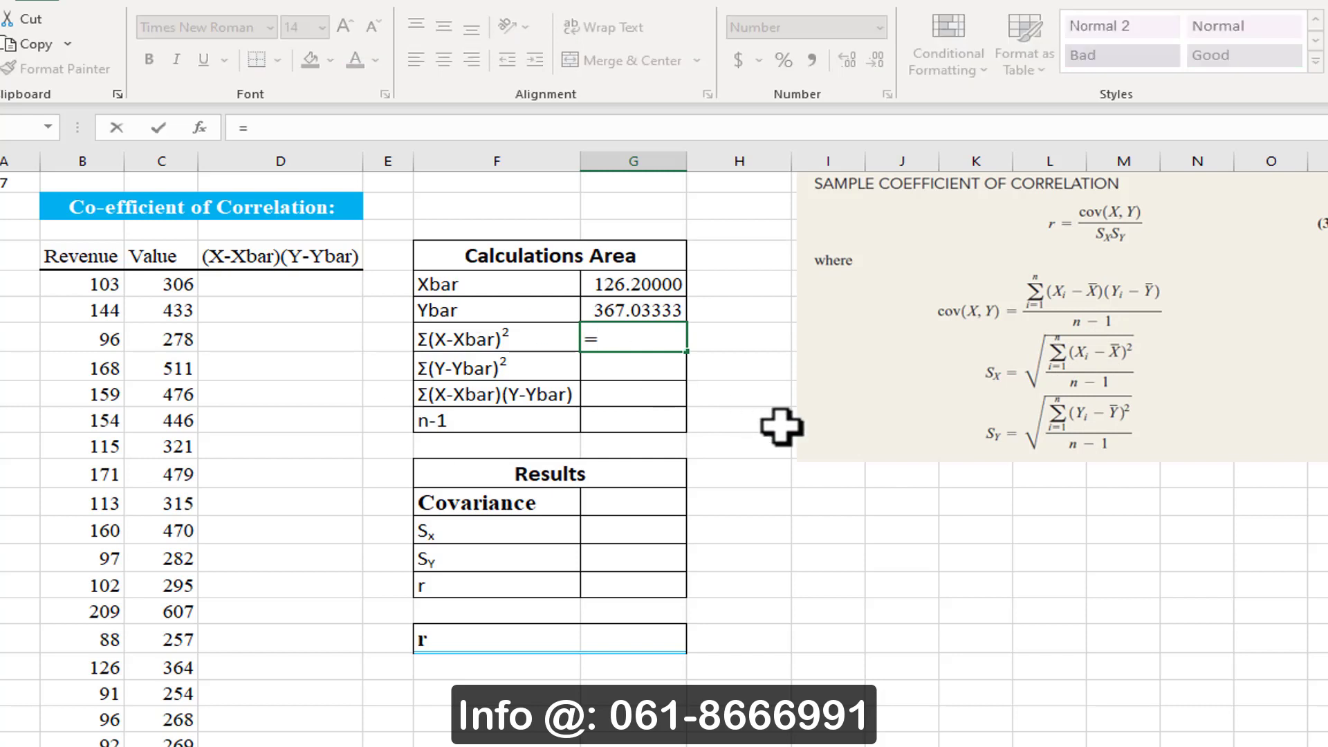
text(SUM)
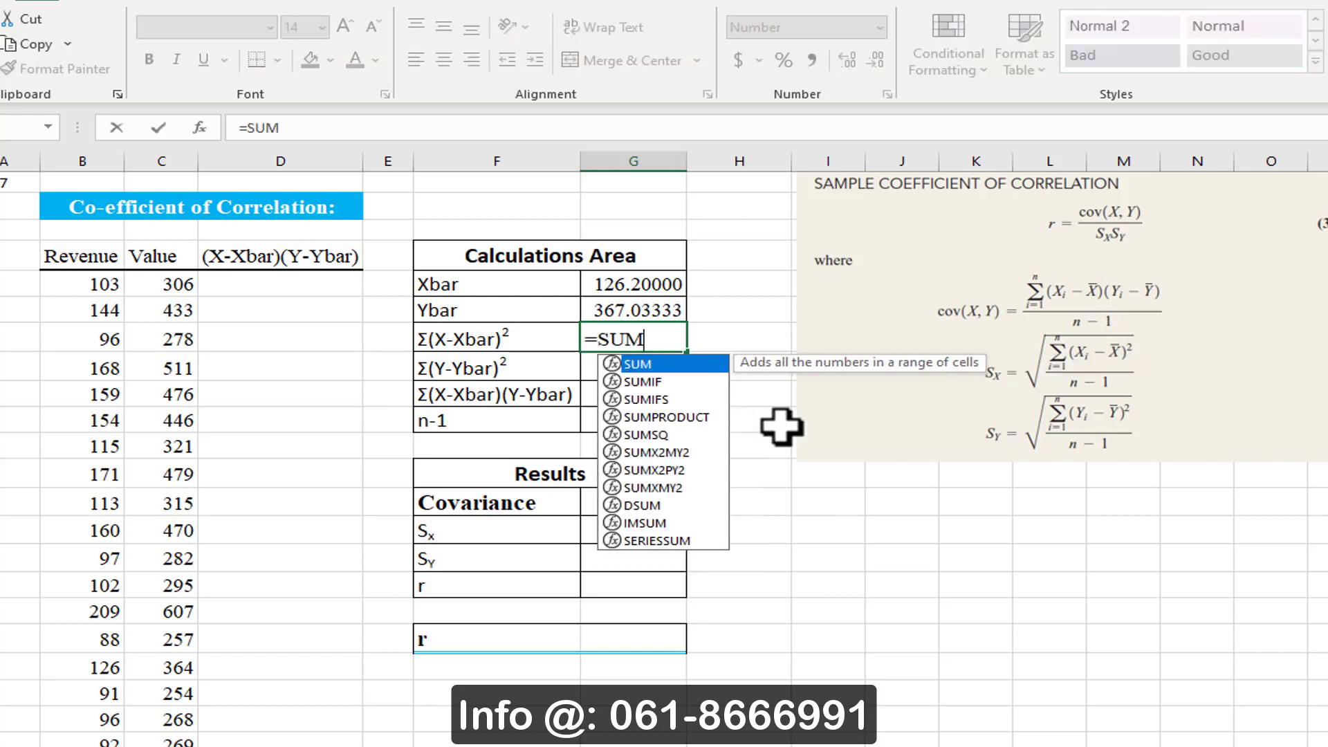
key(Tab)
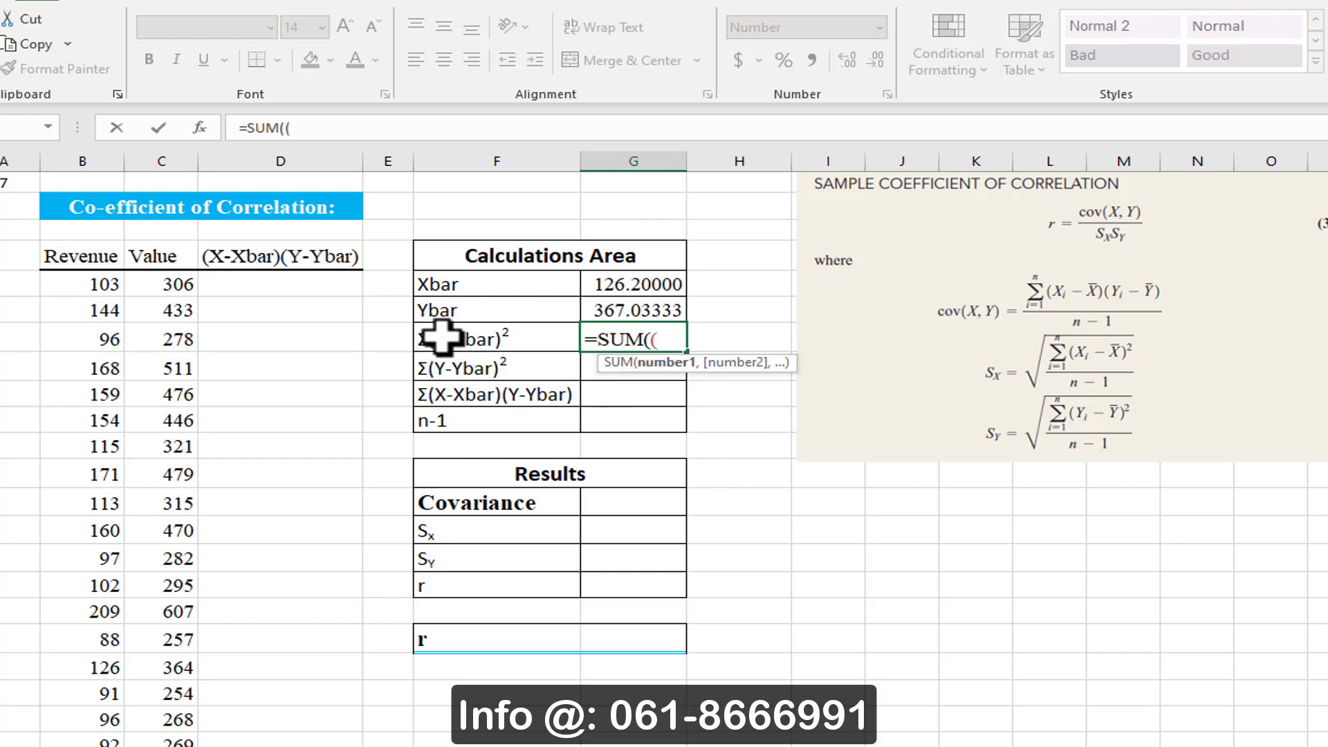
click(85, 283)
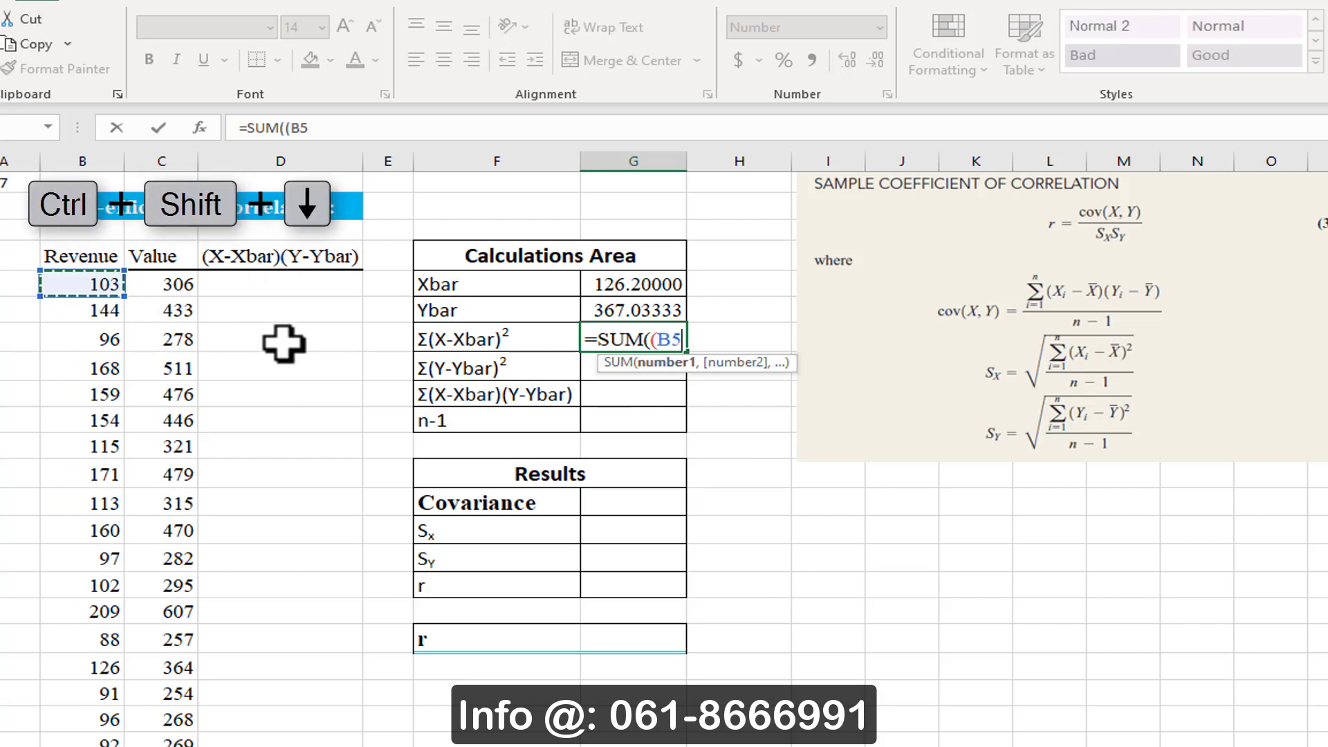
key(ctrl+shift+Down)
scroll(283, 344, down, 1)
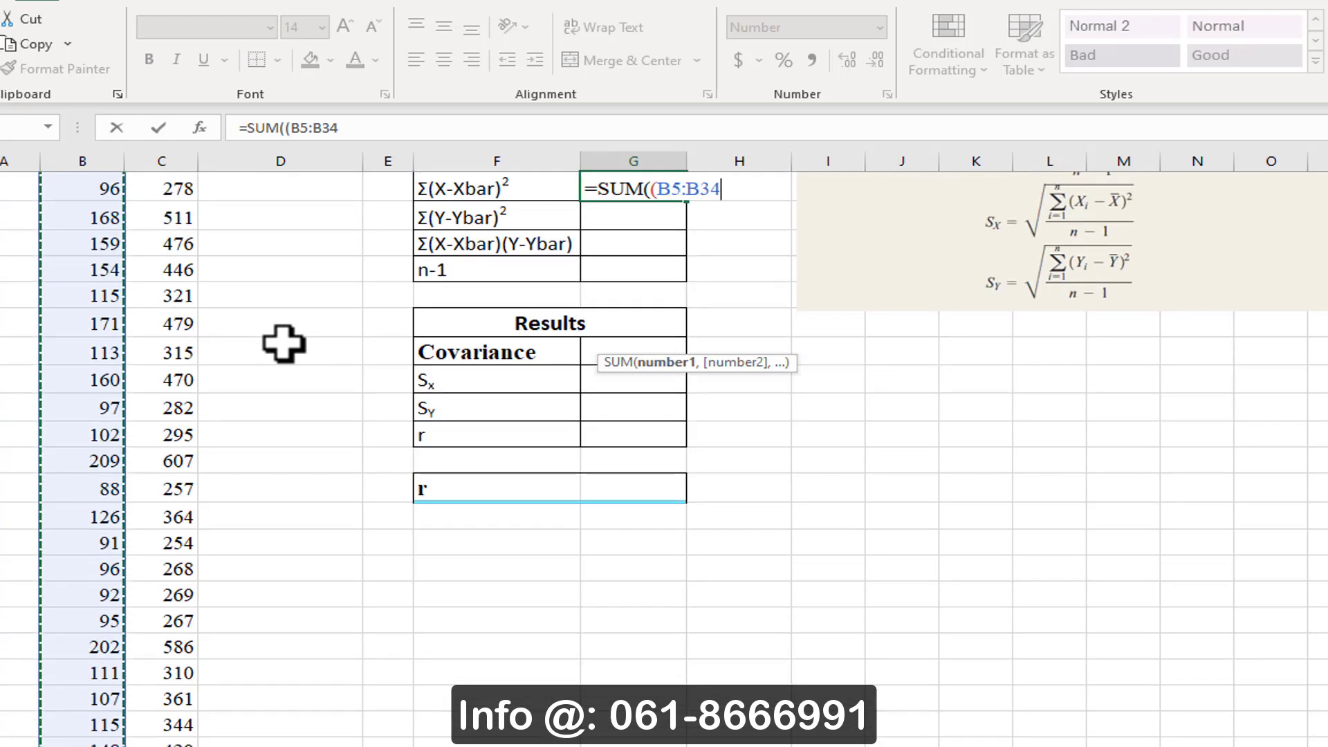
text(-)
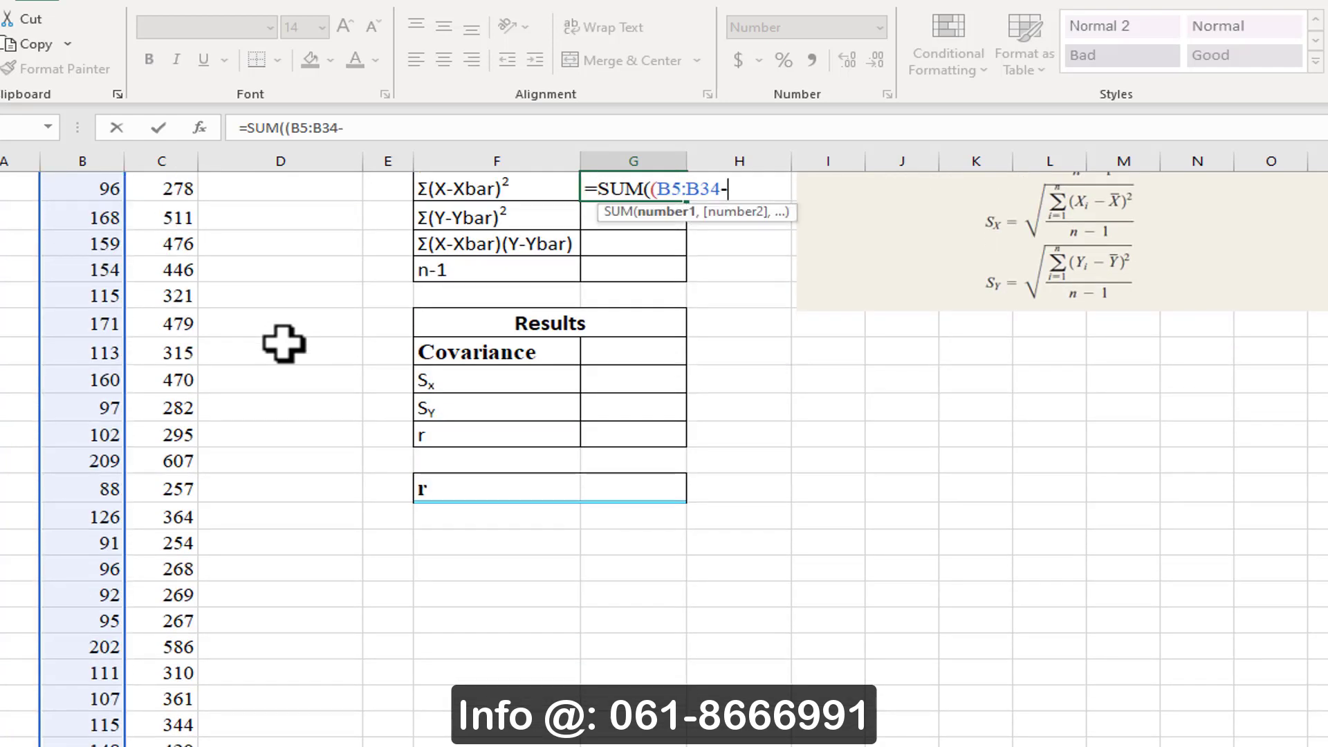
scroll(643, 373, up, 2)
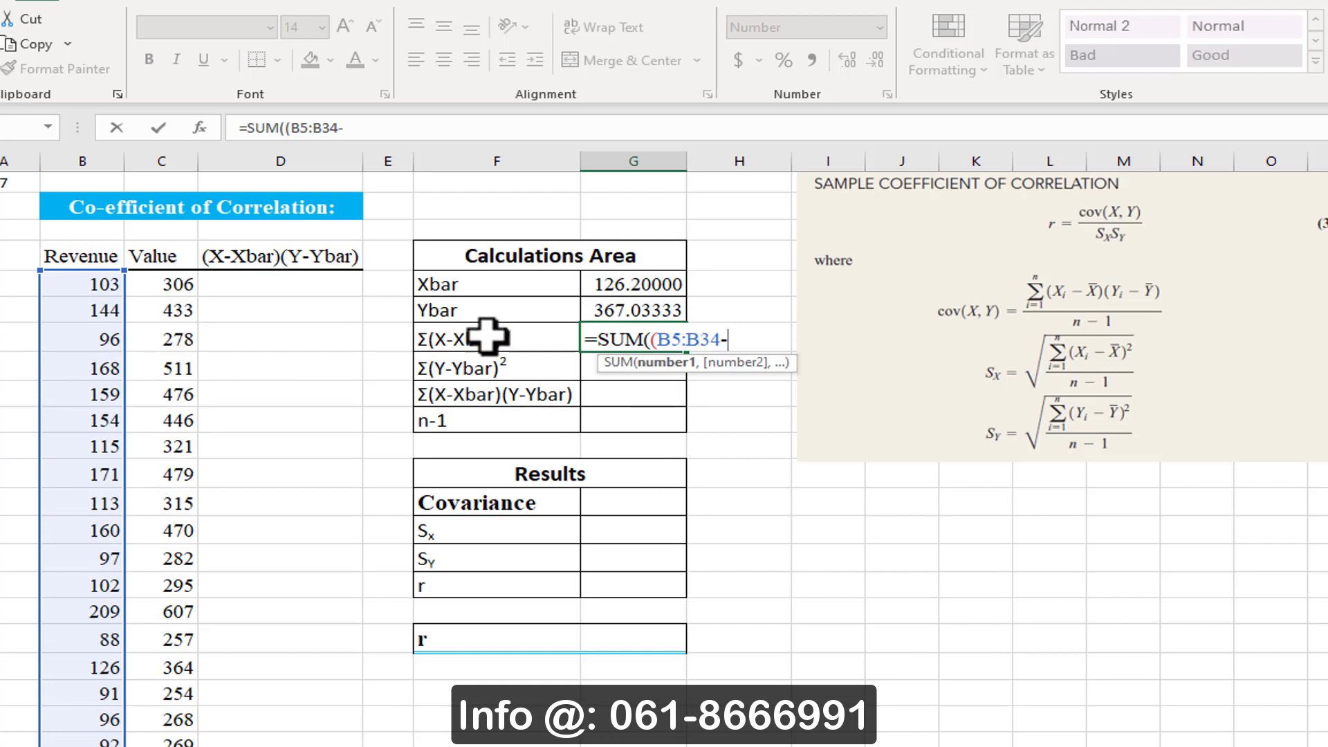
click(635, 283)
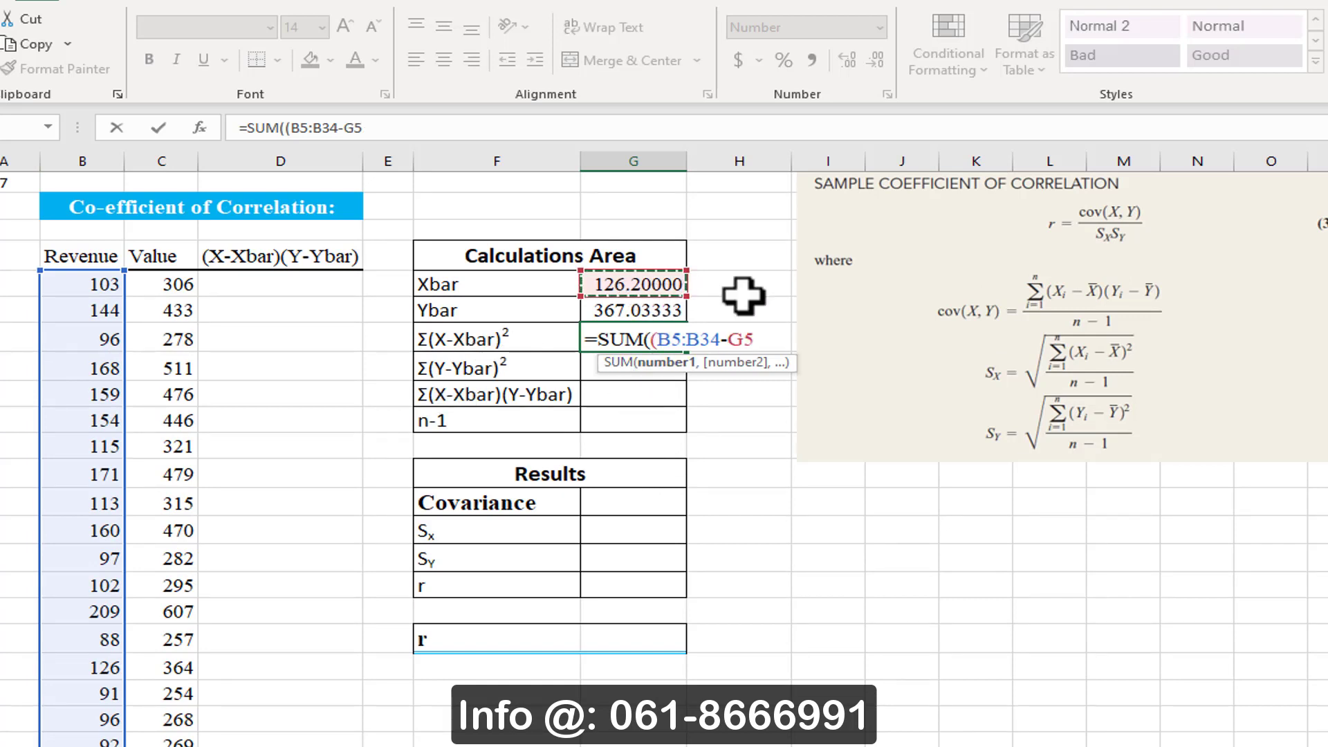
text()^2))
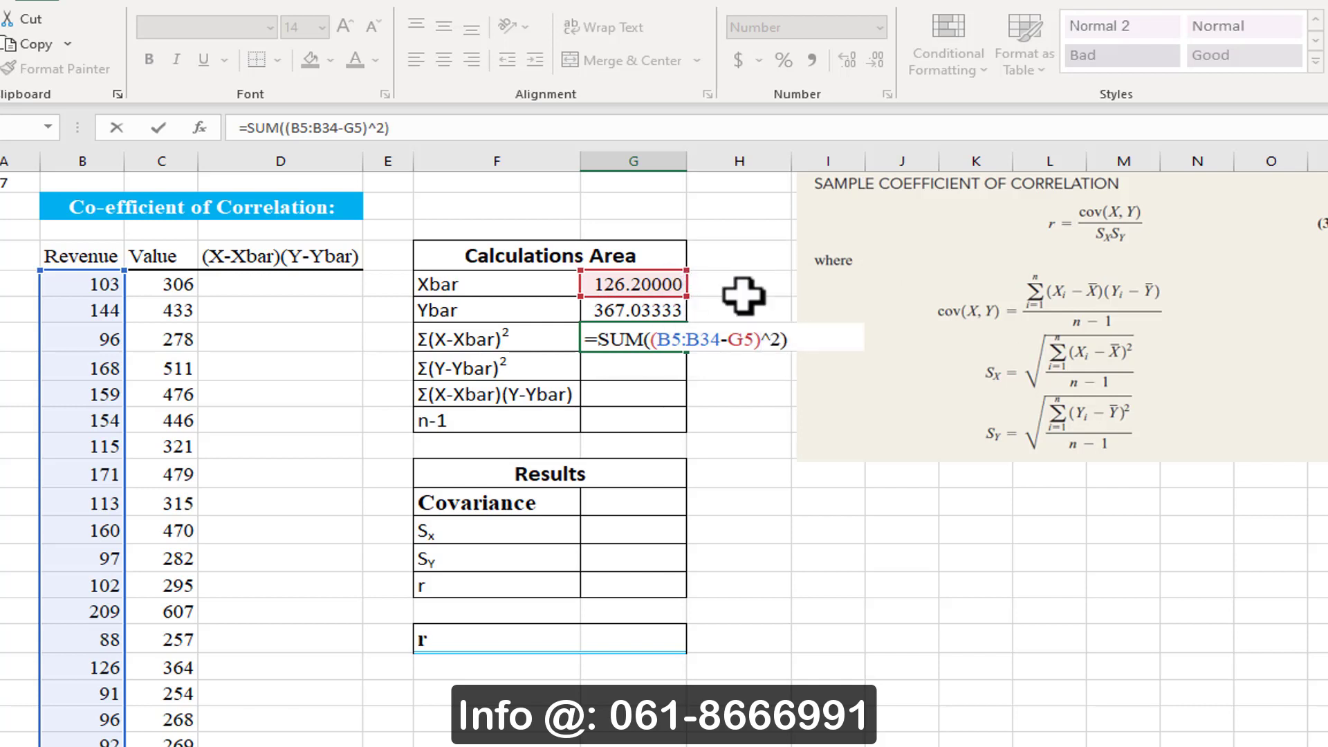
key(Return)
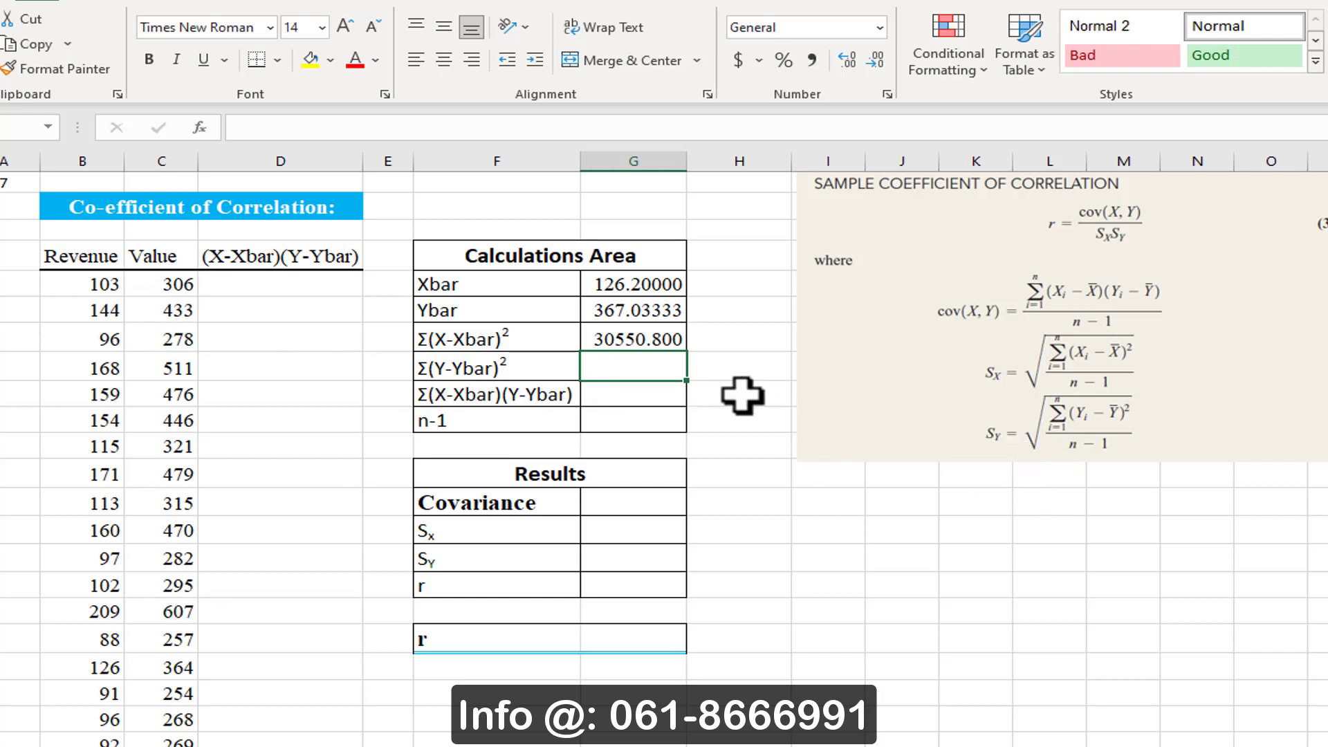
Calculate Σ(Y-Ybar)² in its Calculations Area cell with =SUM((C5:C34-G6)^2).
text(=)
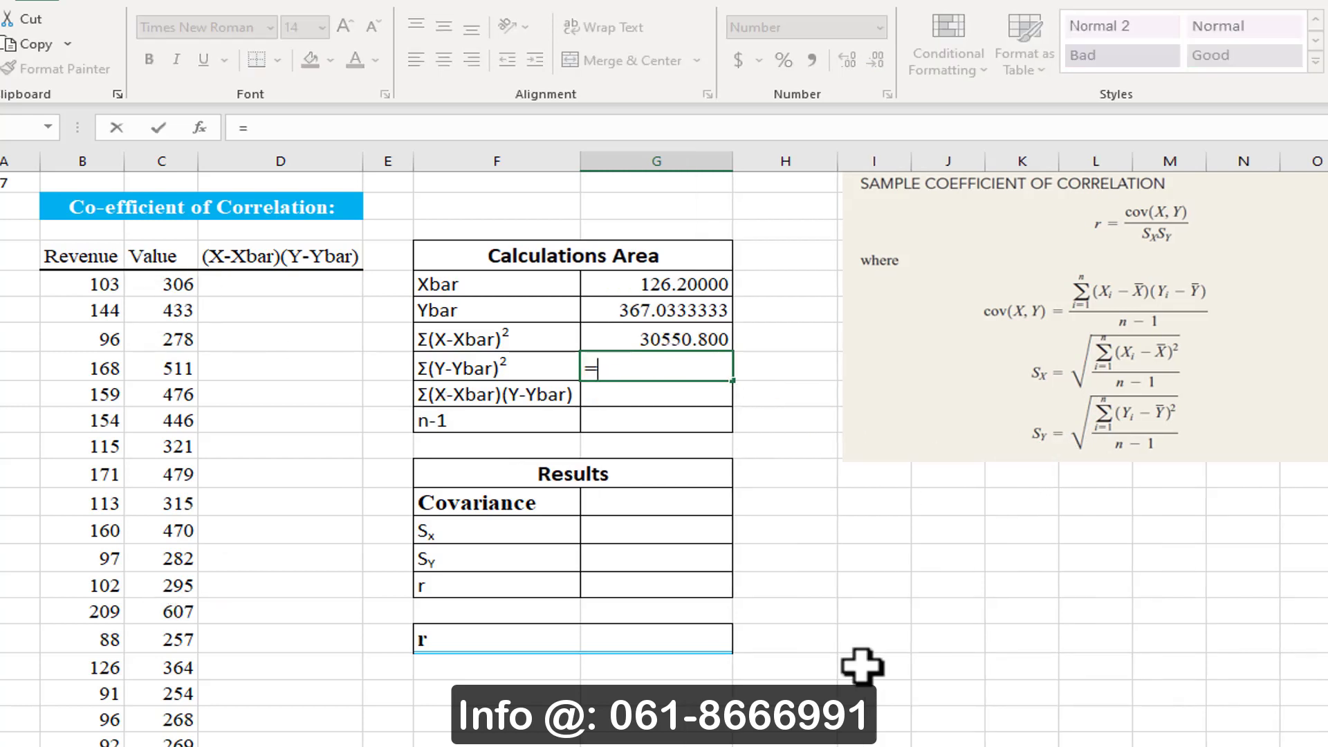
text(SUM)
key(Tab)
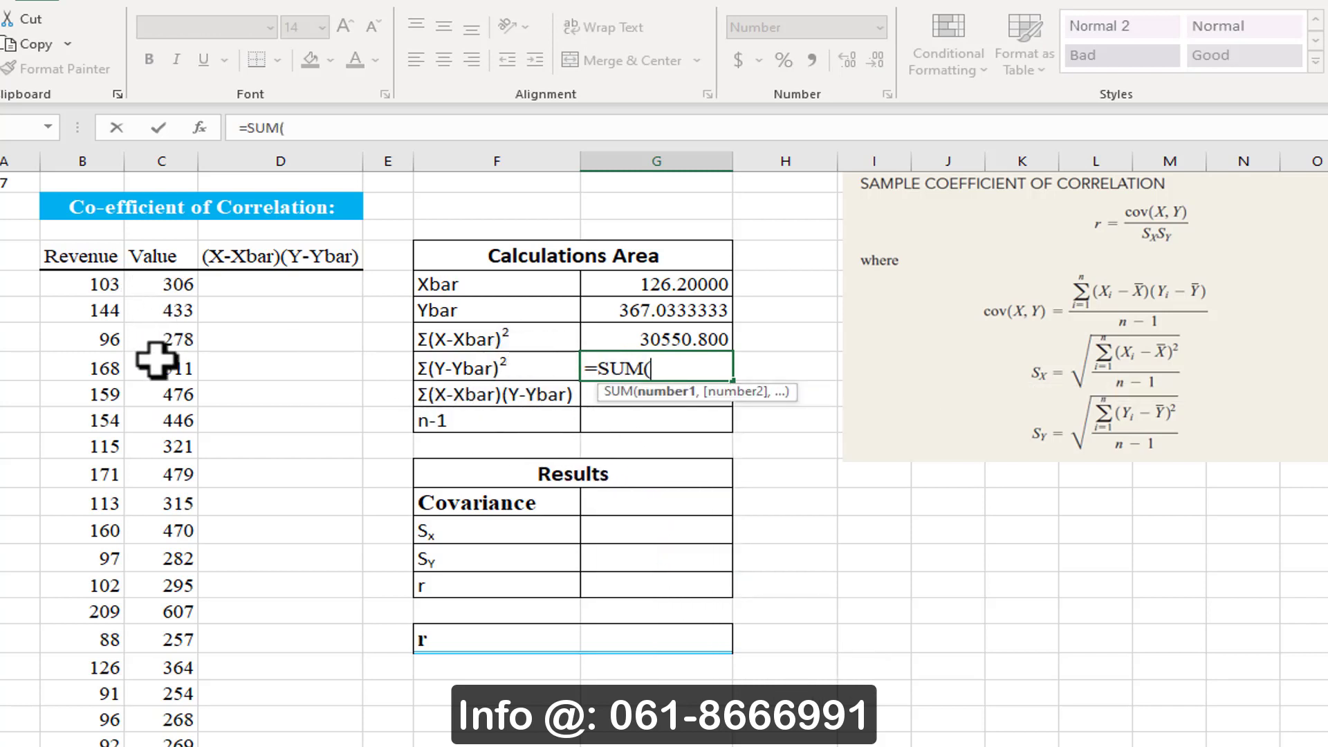
click(662, 386)
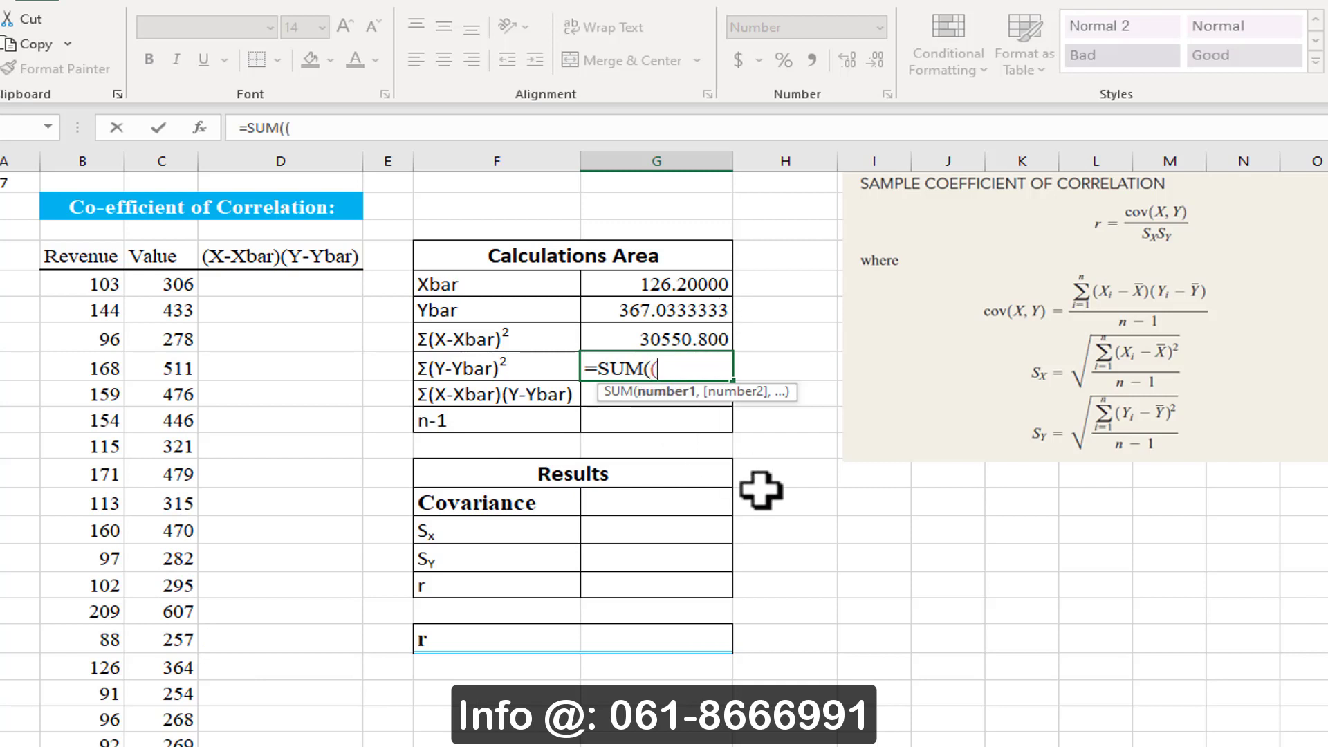
click(173, 282)
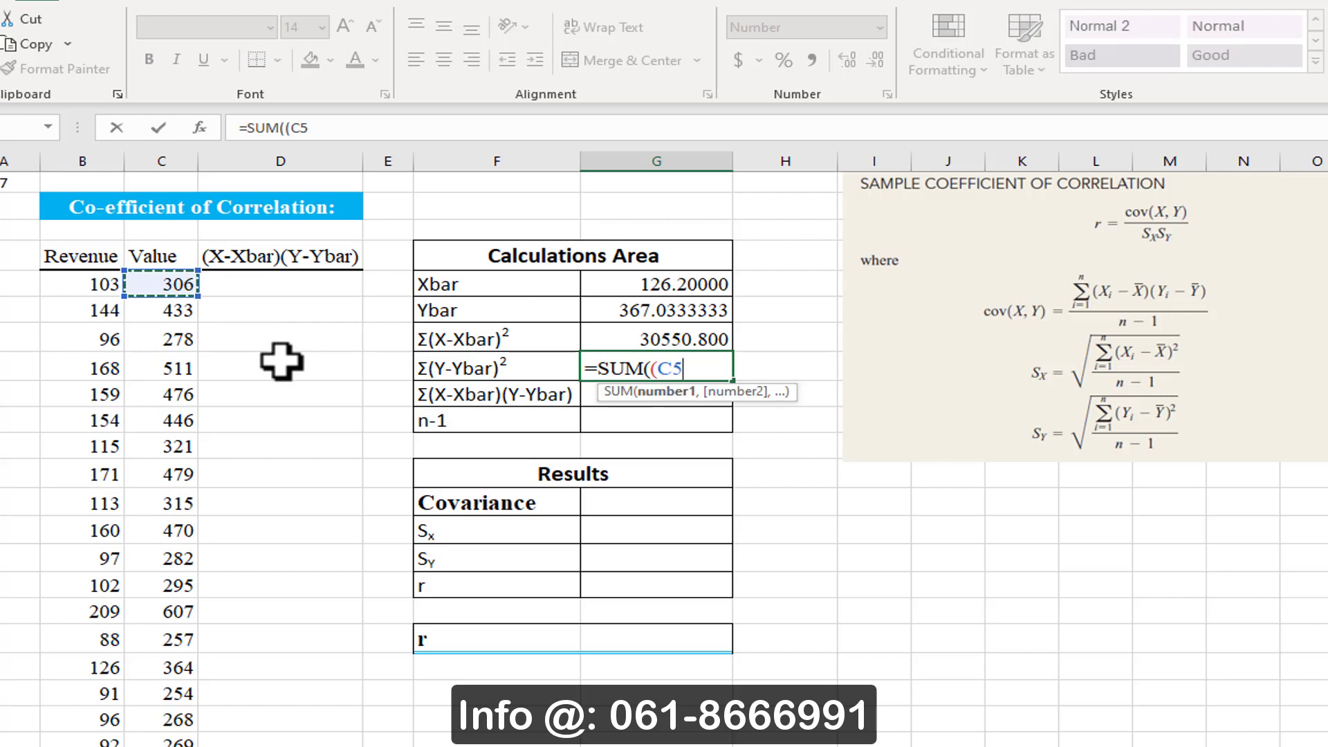
key(ctrl+shift+Down)
text(-)
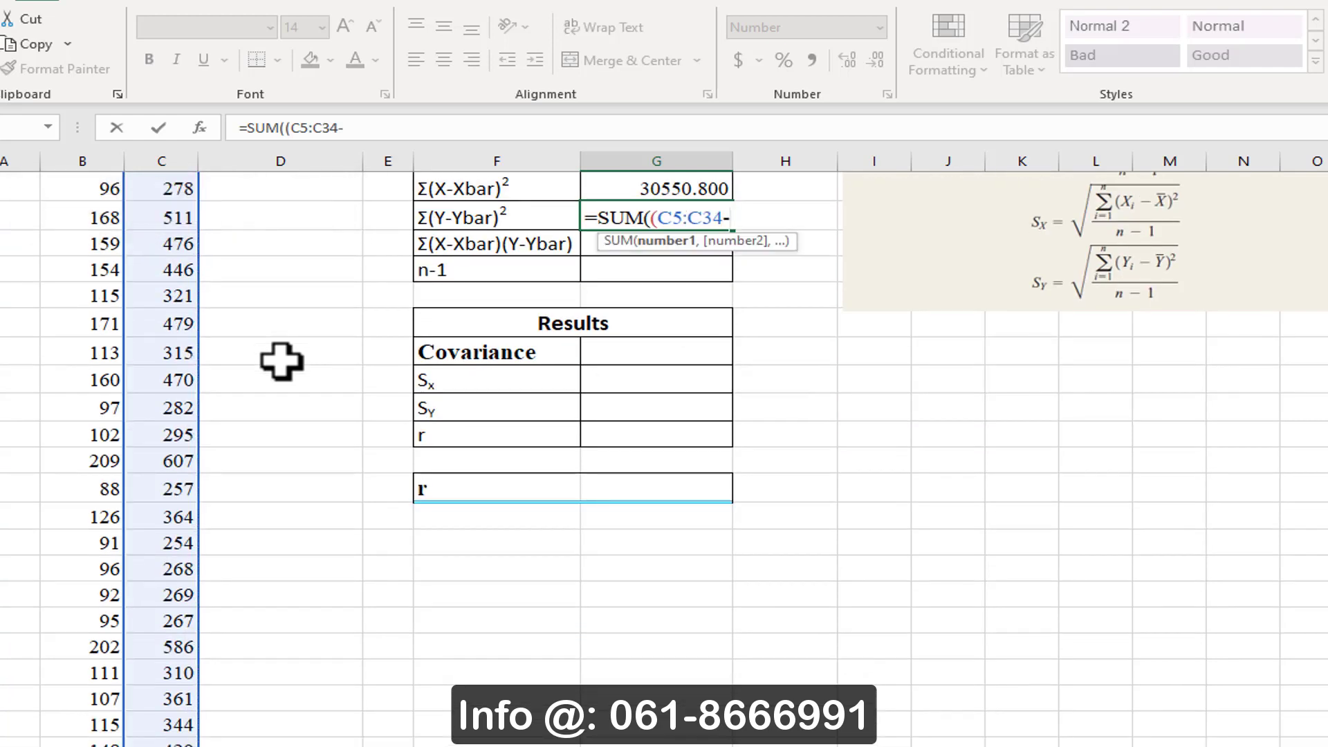
scroll(779, 451, up, 2)
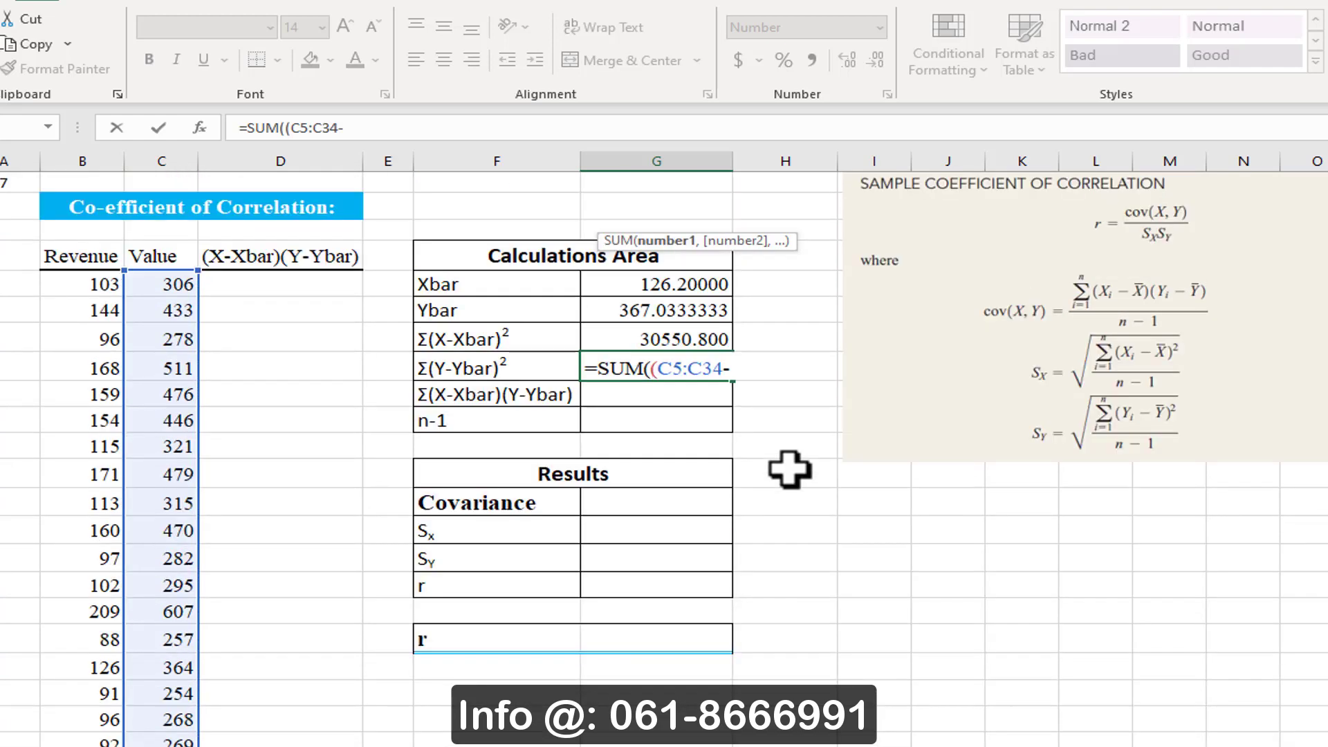
click(621, 309)
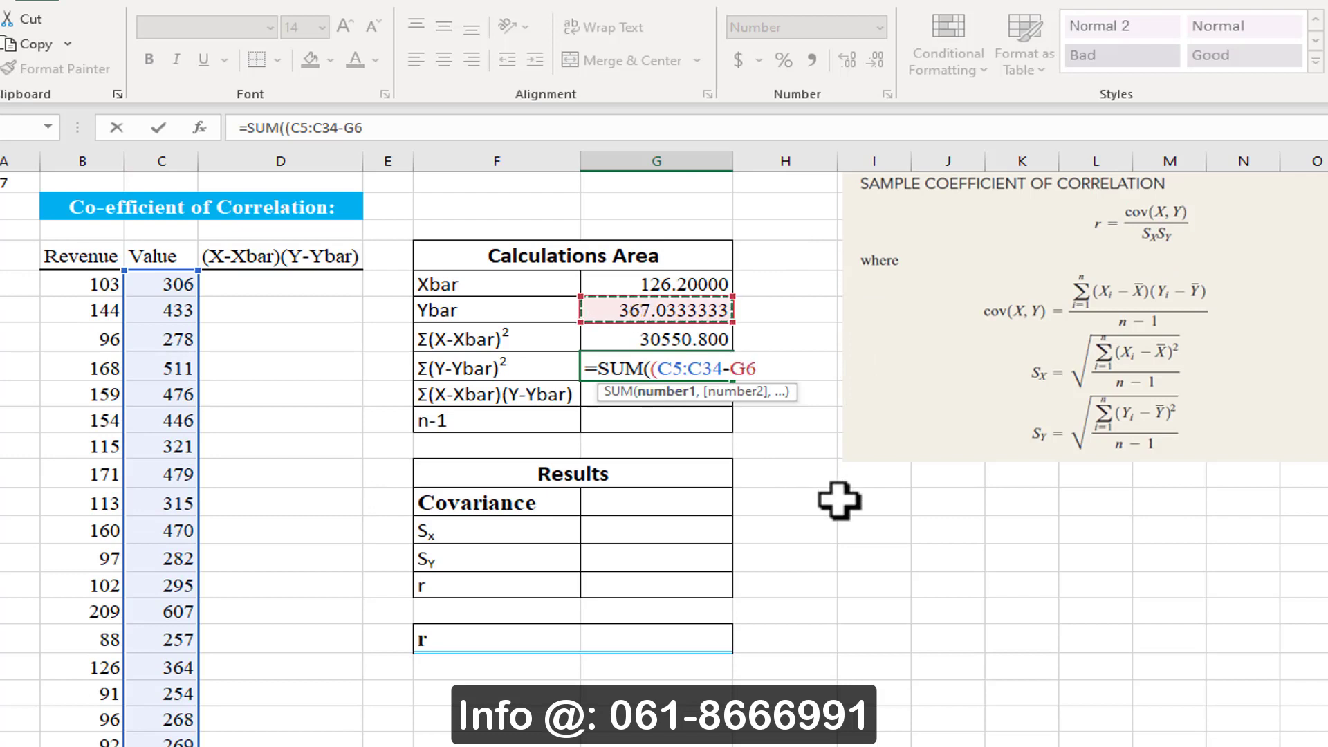
text())
key(shift+6)
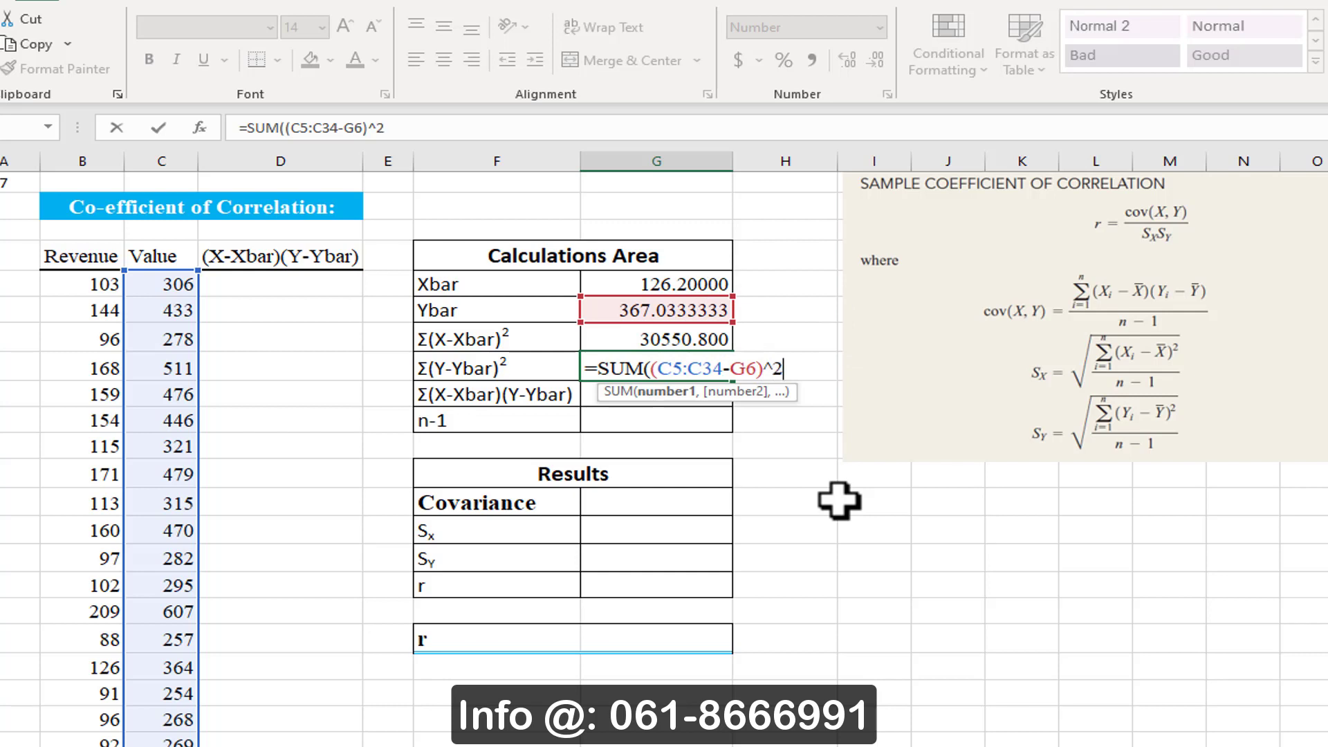
text())
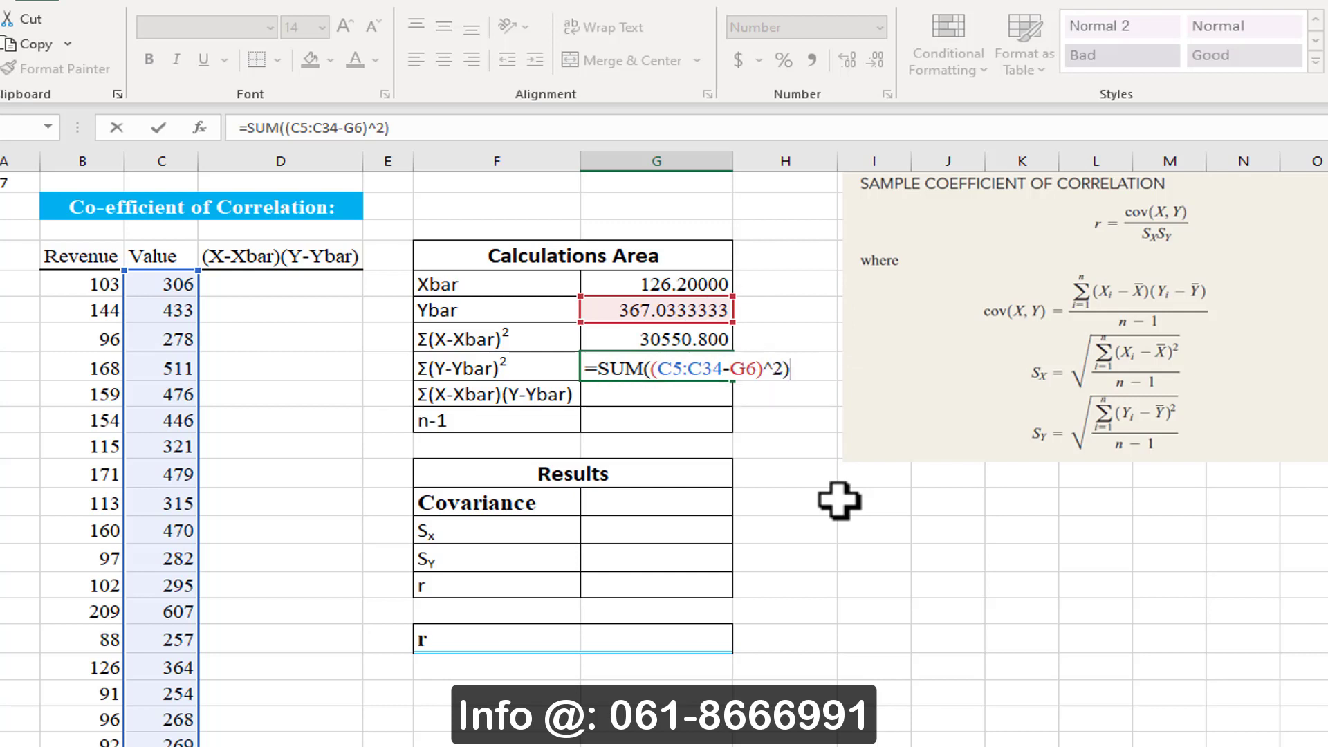
key(Return)
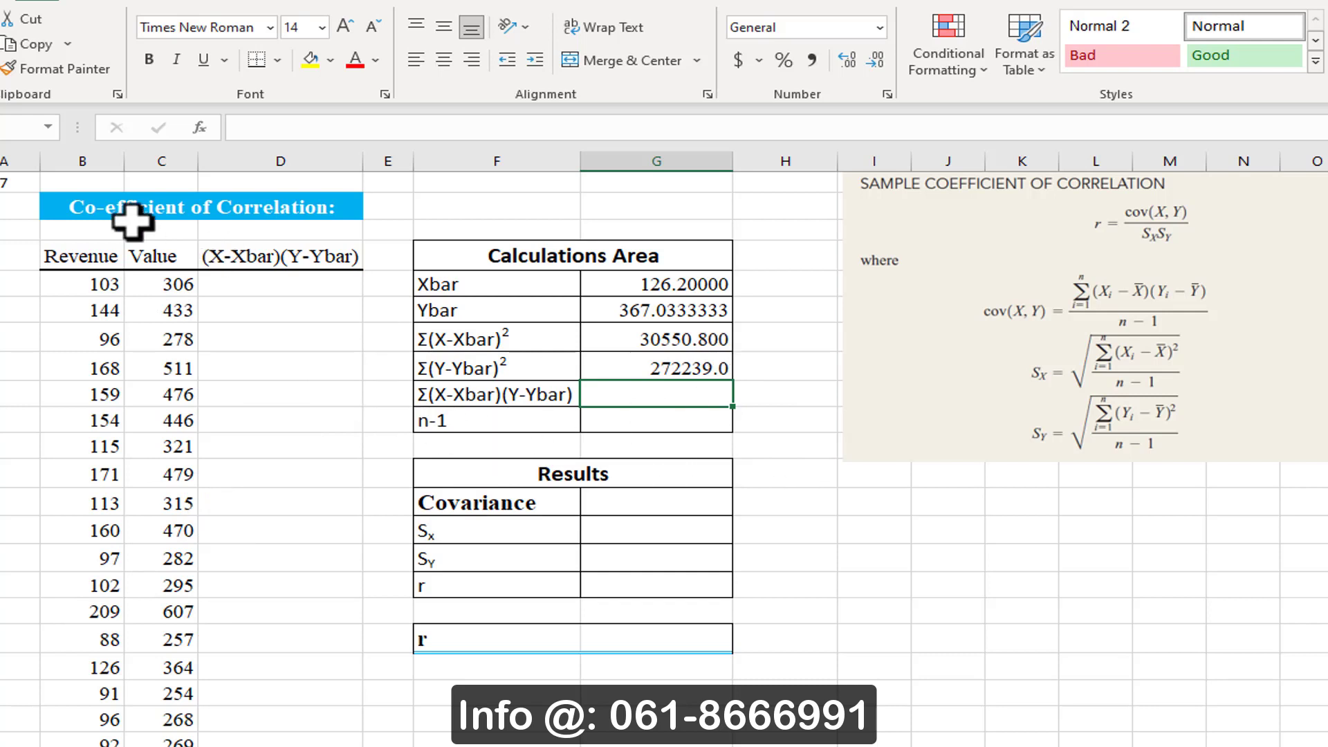
click(313, 261)
drag(309, 357, 305, 706)
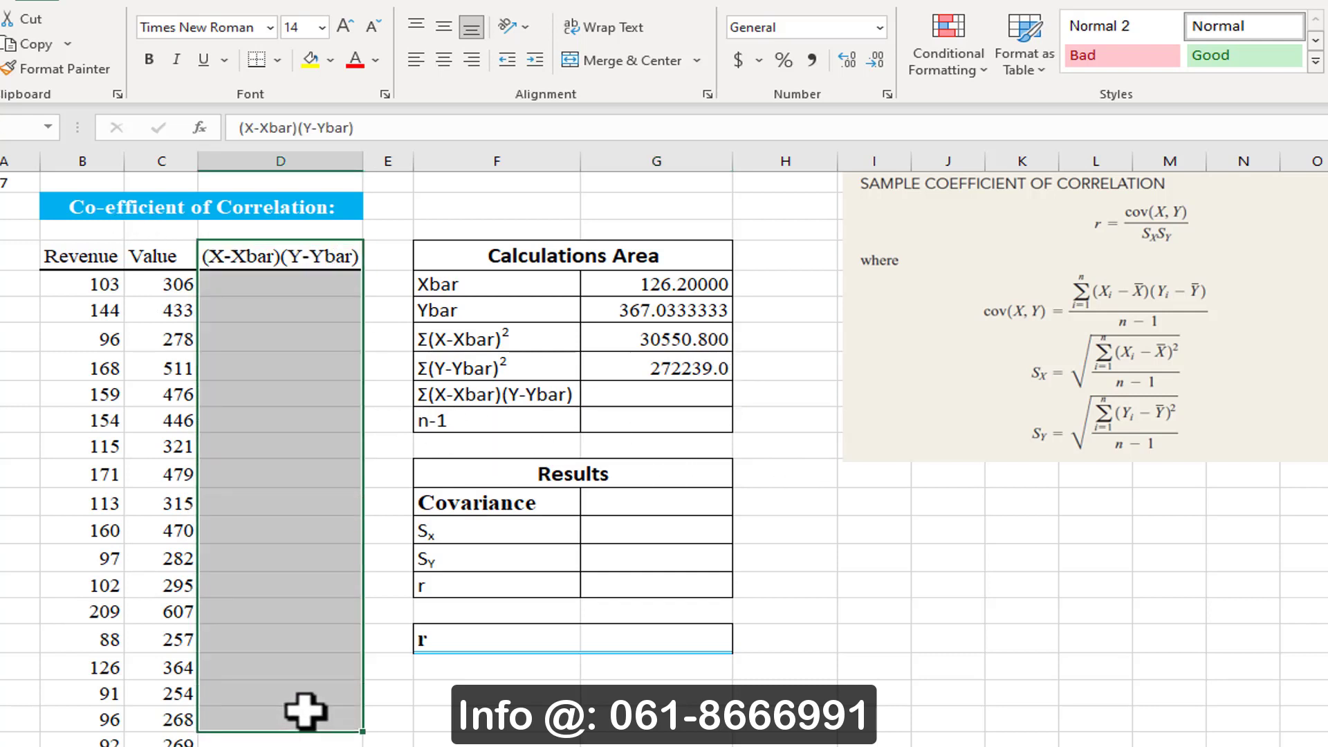
click(626, 400)
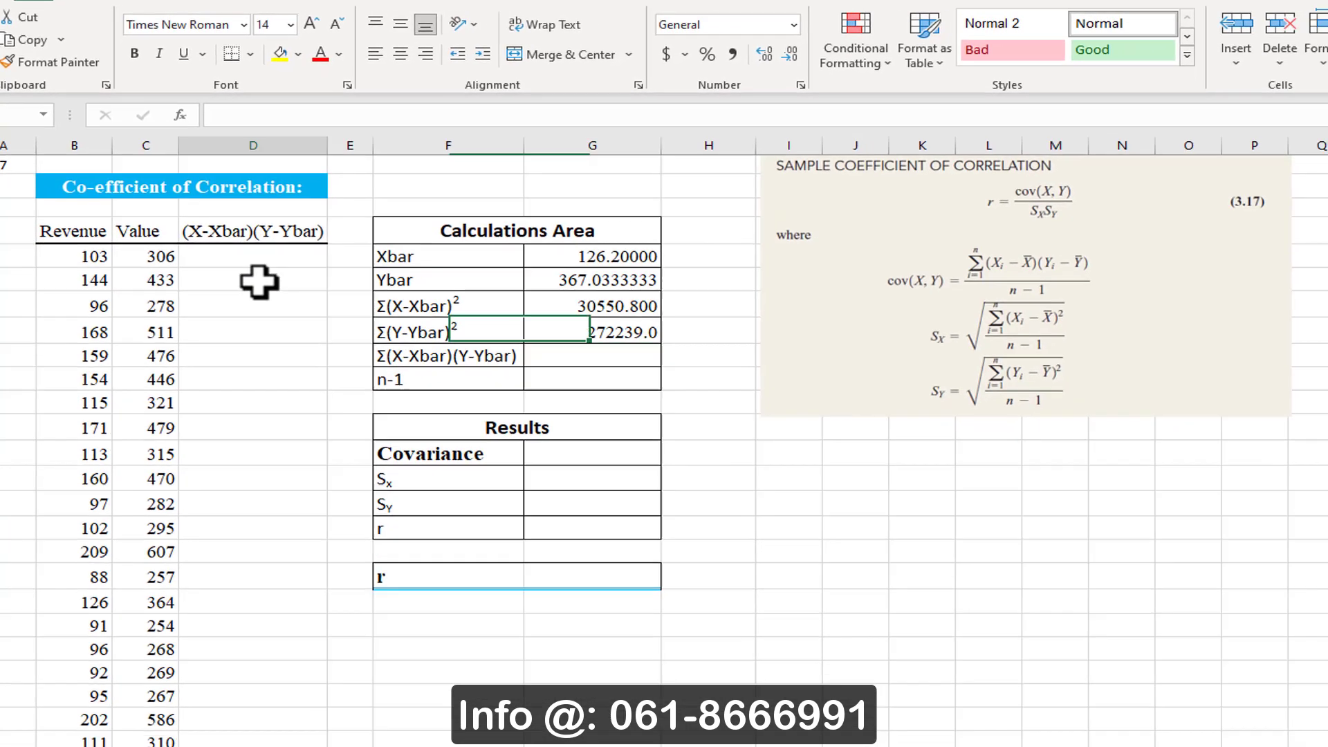
Clear the (X-Xbar)(Y-Ybar) heading and the three cells beneath it, including their formatting.
drag(280, 256, 280, 339)
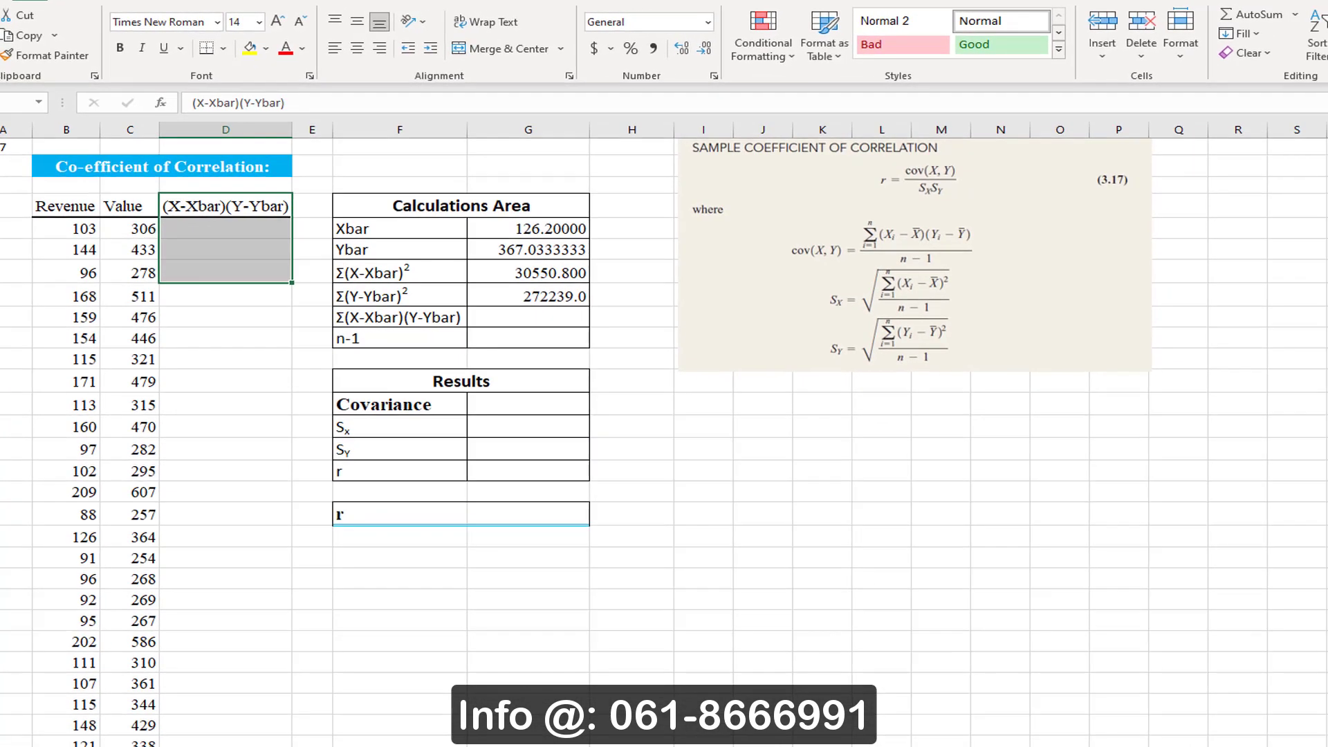
click(1245, 53)
click(1265, 76)
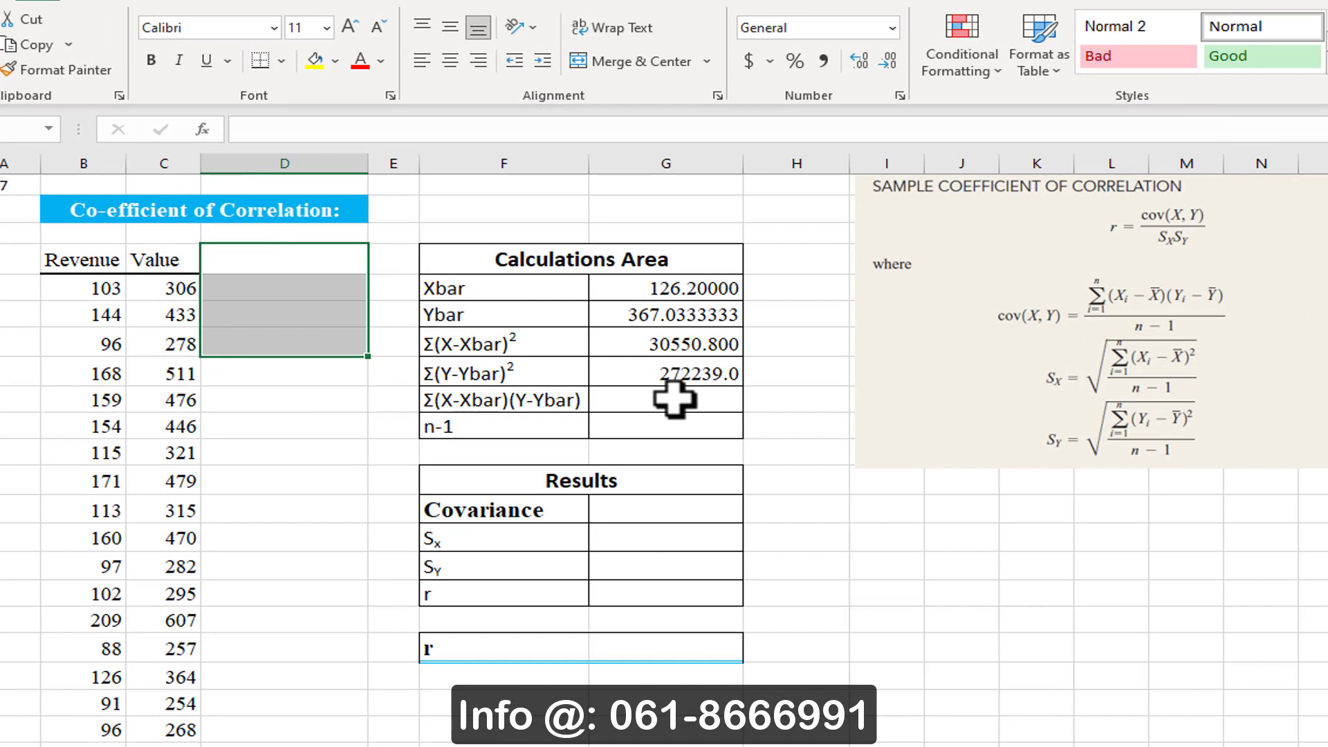
Calculate Σ(X-Xbar)(Y-Ybar) in its Calculations Area cell with =SUM((B5:B34-G5)*(C5:C34-G6)).
click(674, 399)
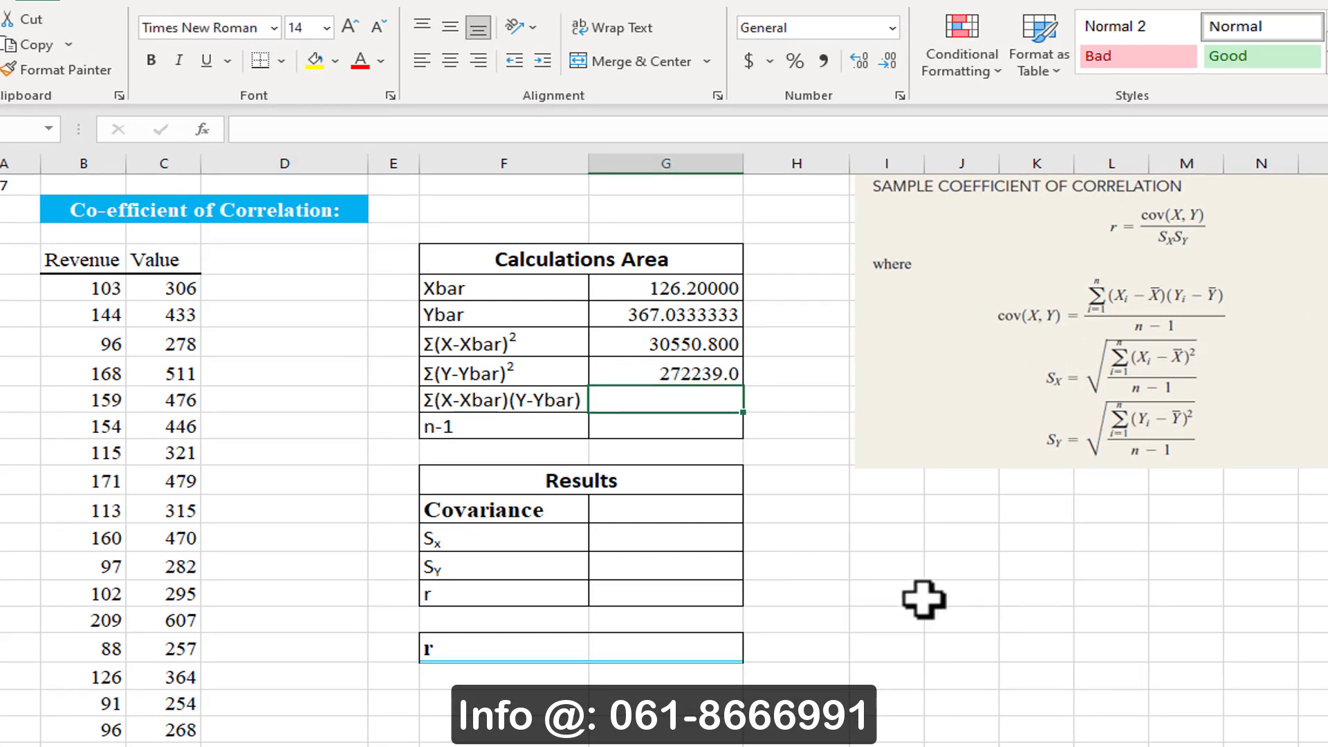
text(=SUM)
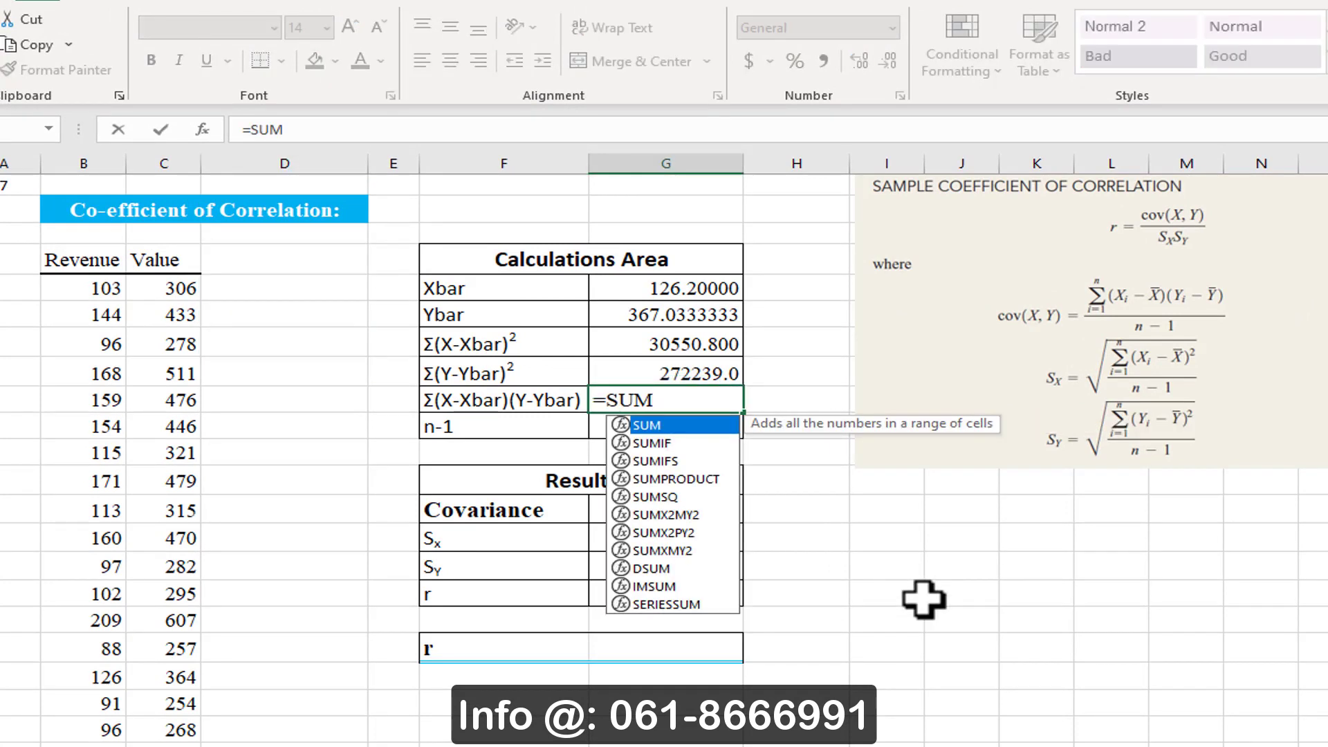
key(Tab)
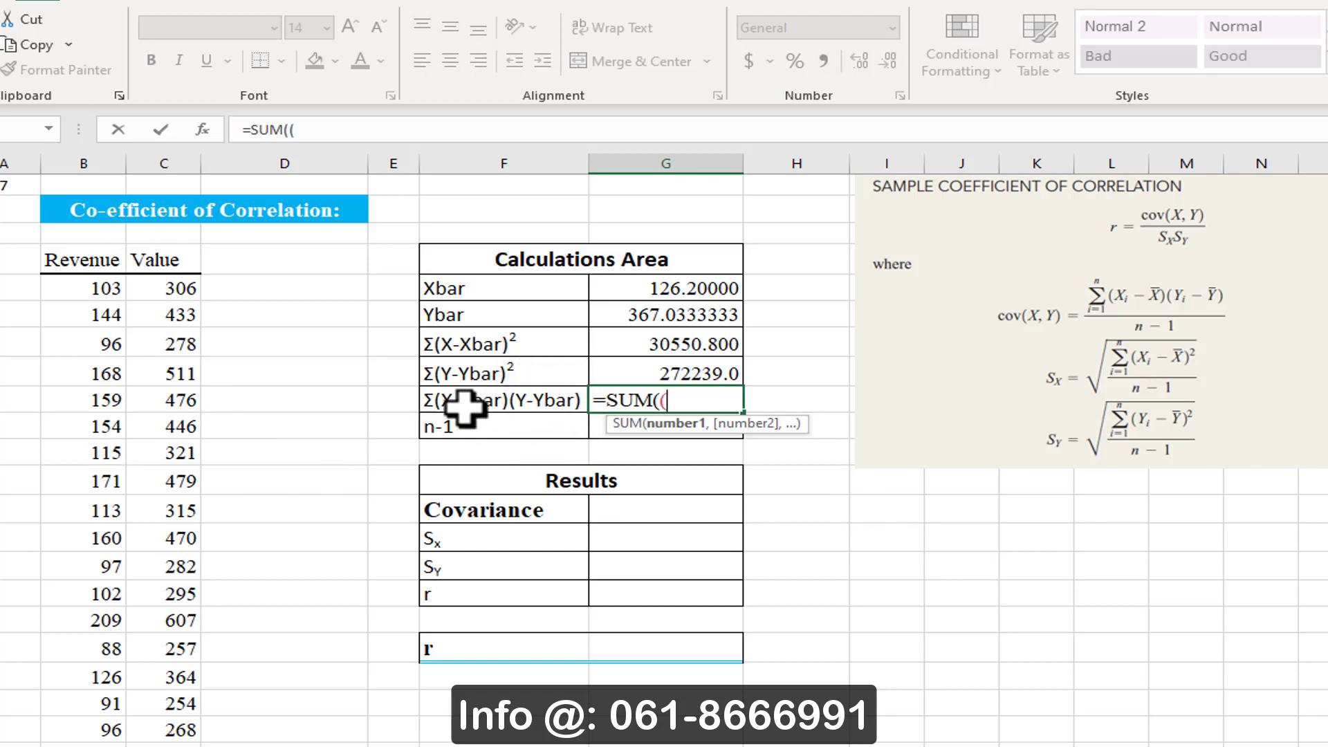
click(76, 284)
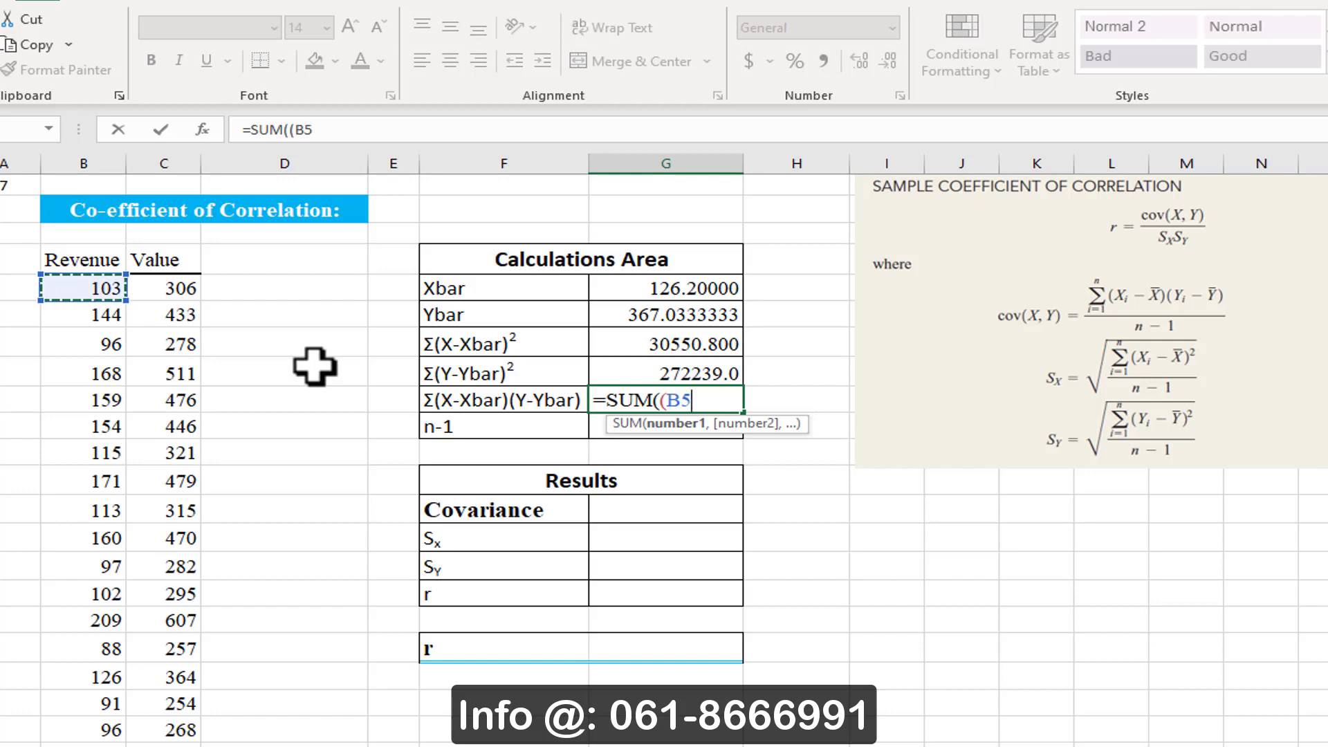
key(ctrl+shift+Down)
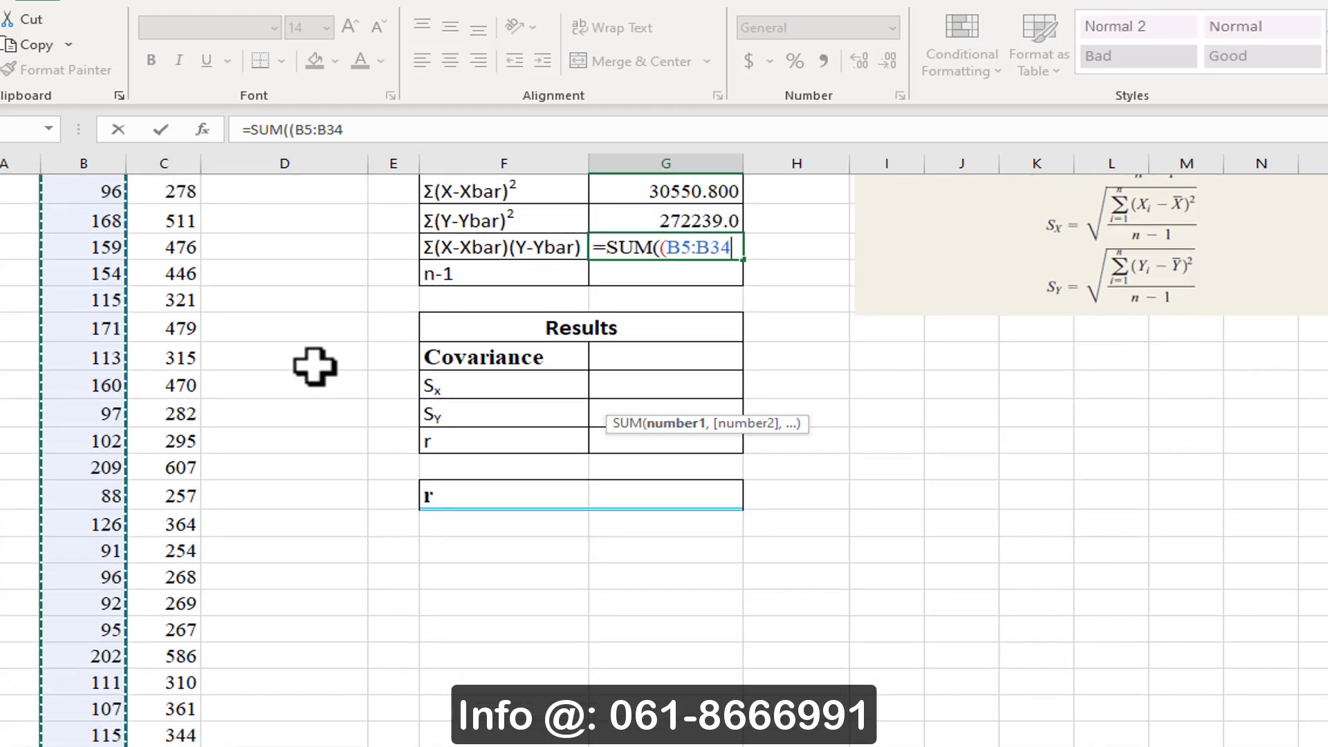
text(-)
scroll(890, 462, up, 2)
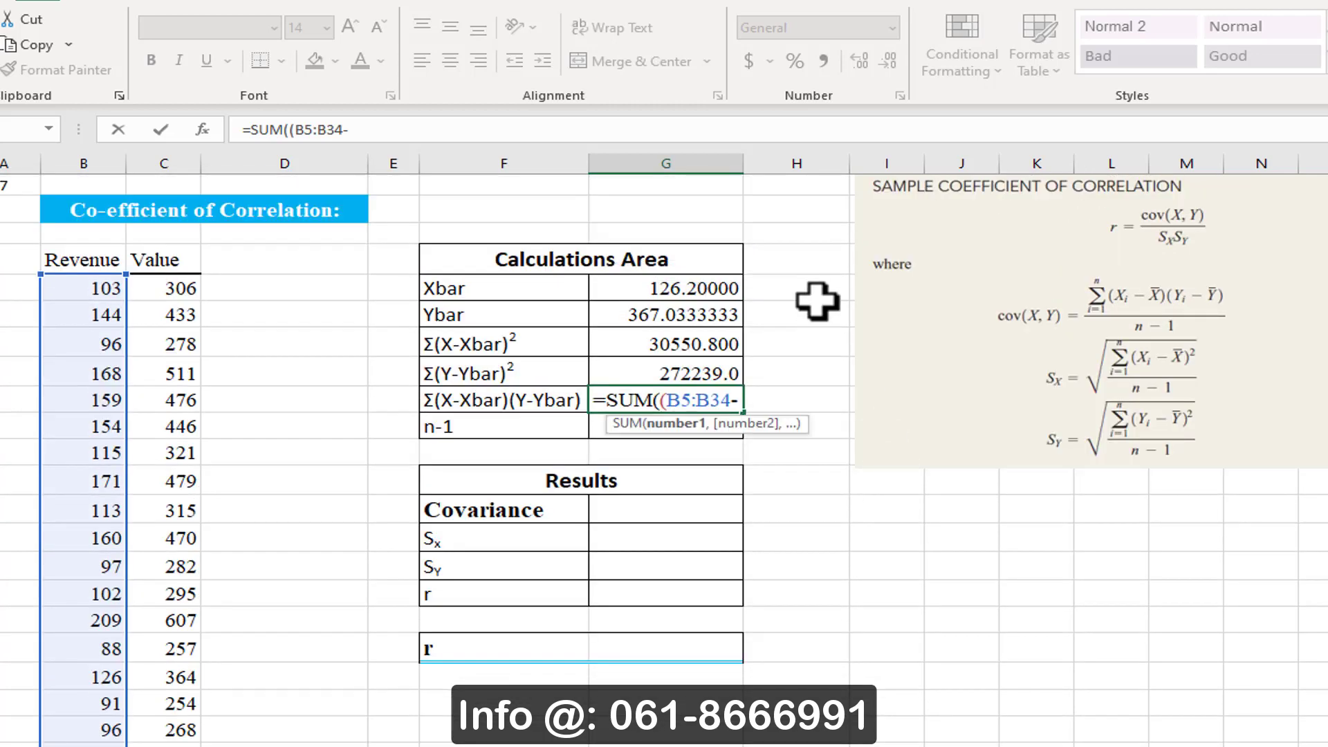
click(671, 288)
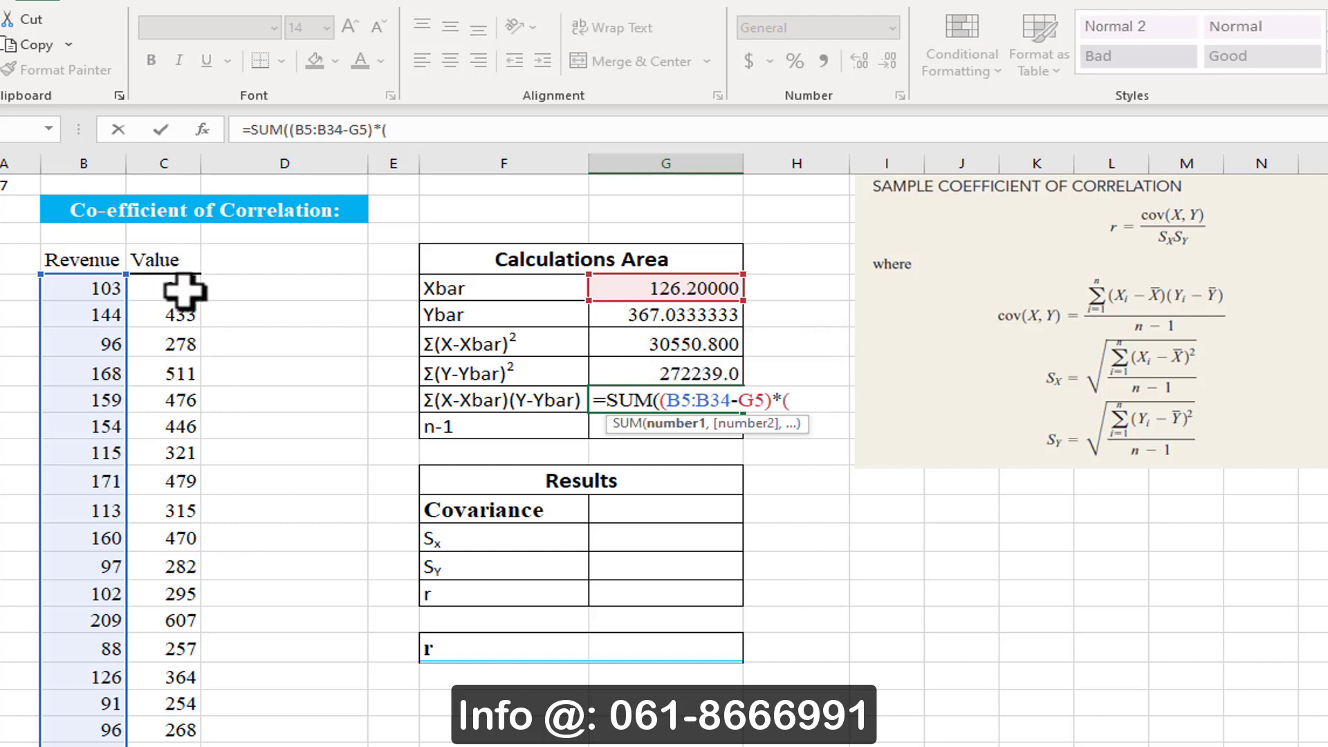
click(763, 415)
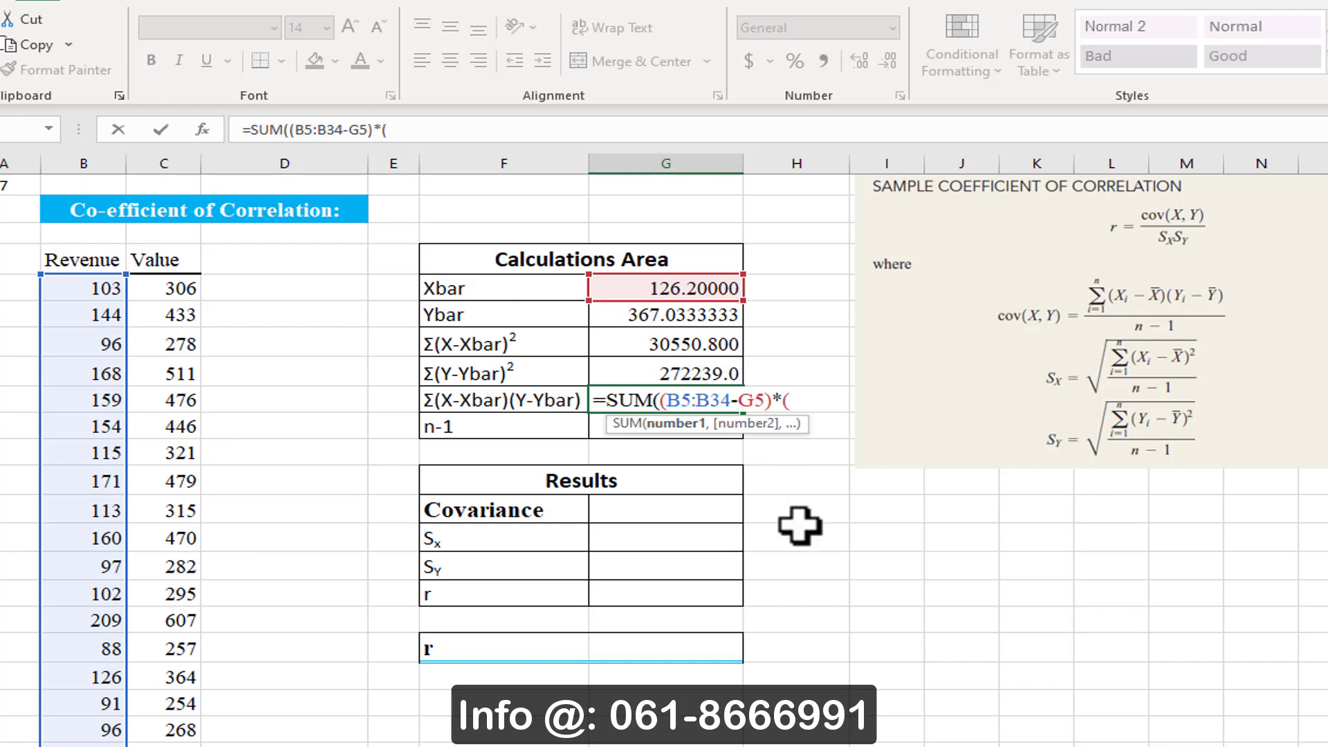
click(159, 290)
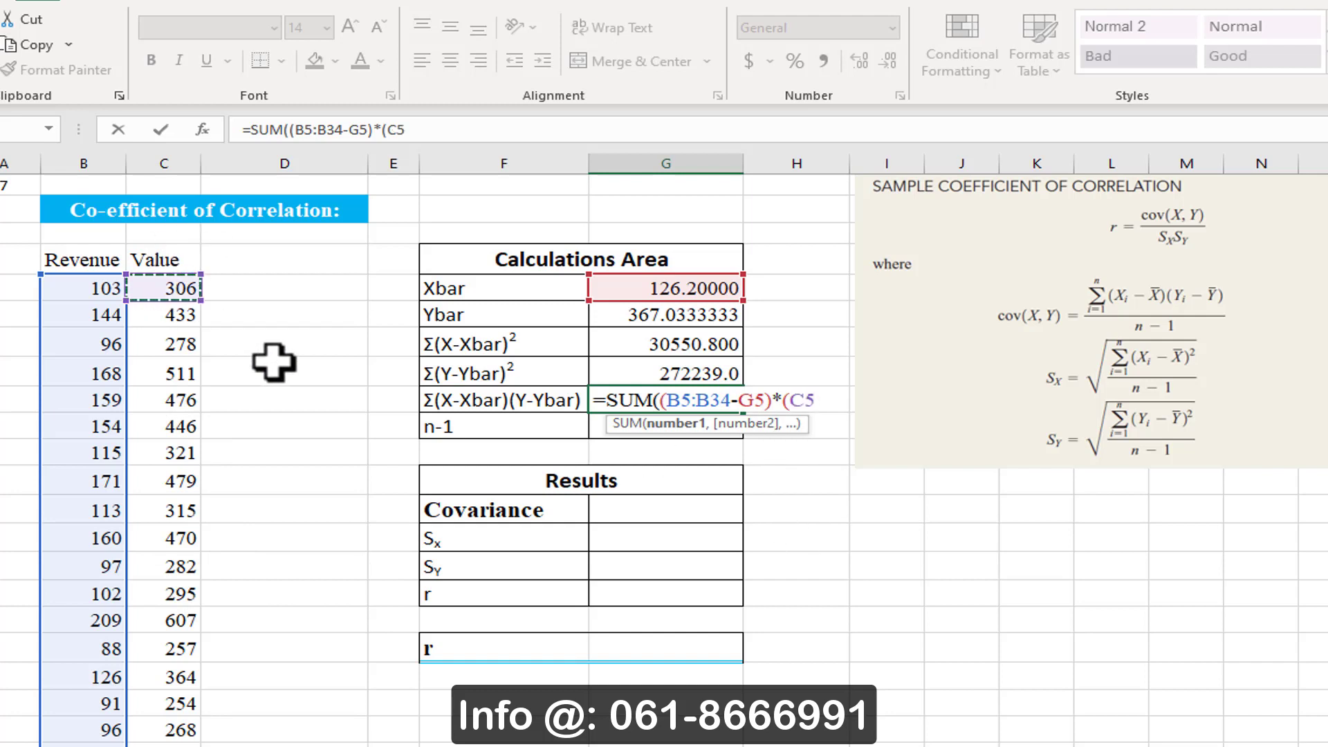
key(ctrl+shift+Down)
text(-)
scroll(815, 429, up, 2)
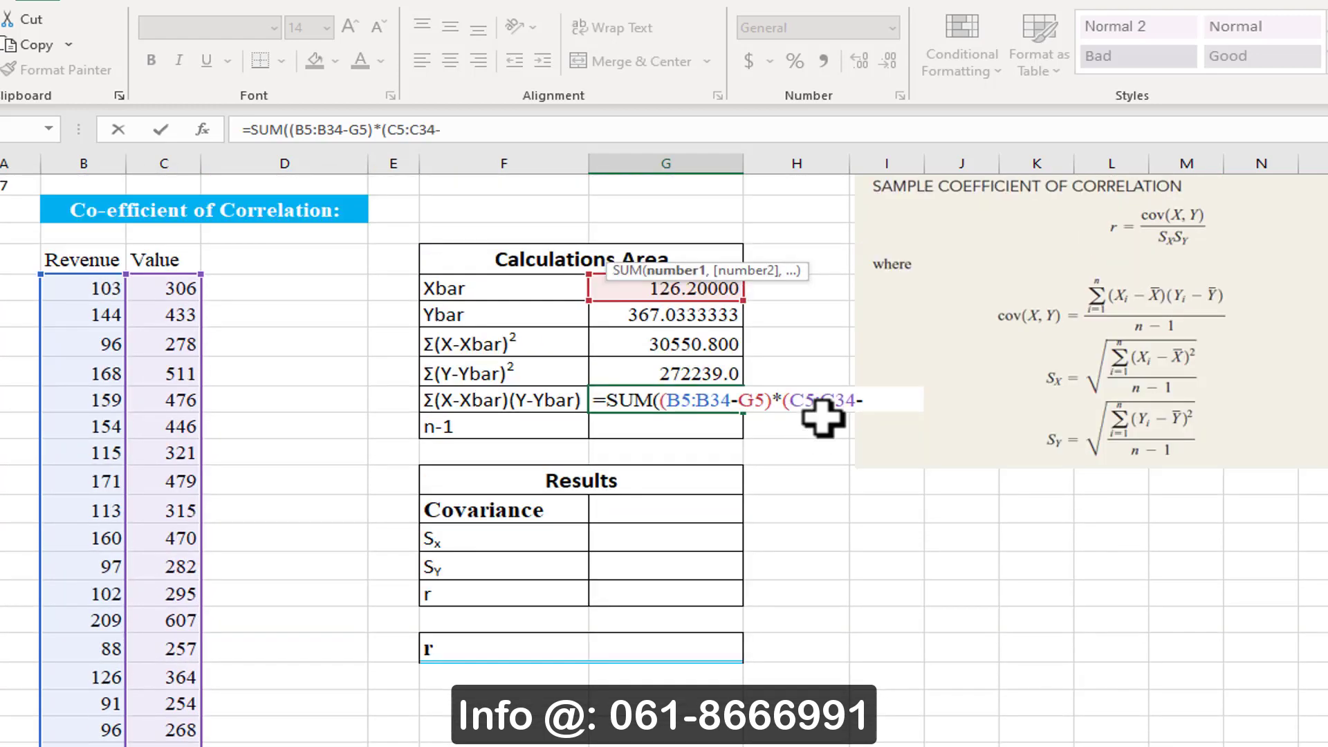
click(719, 314)
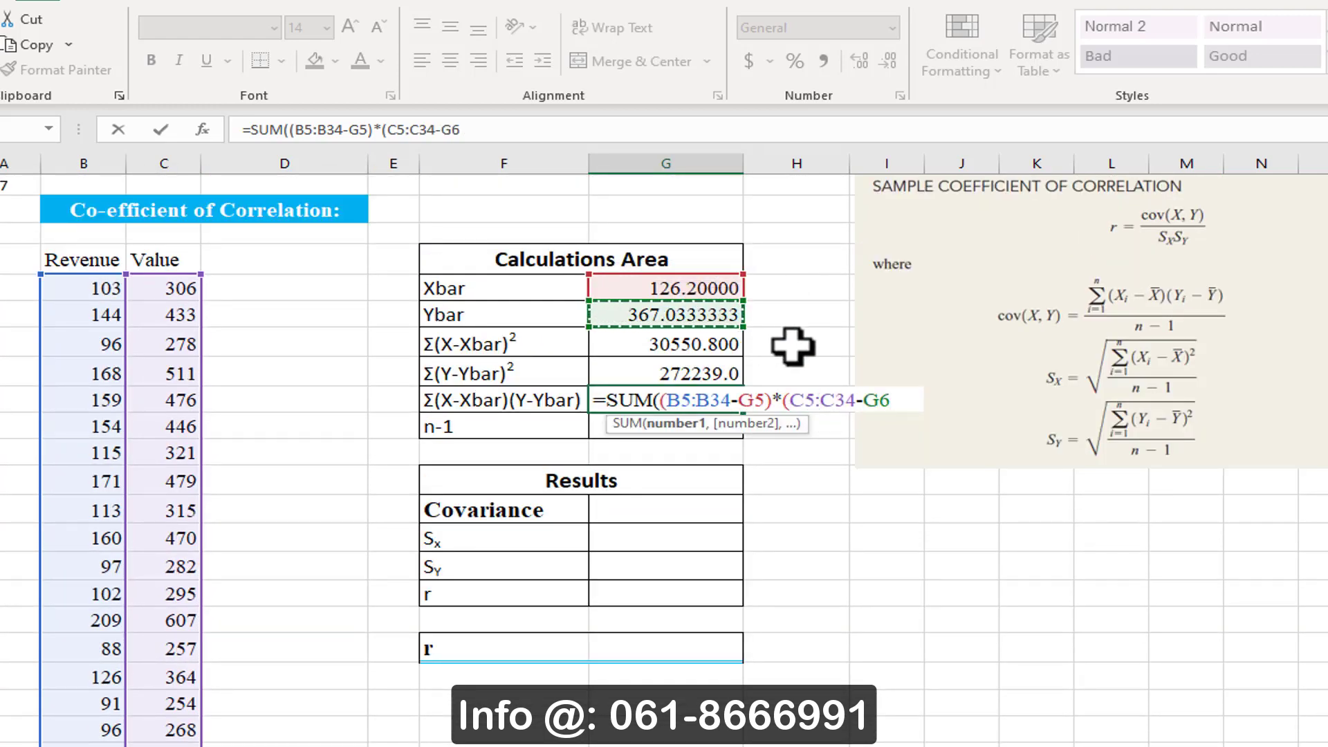
text()))
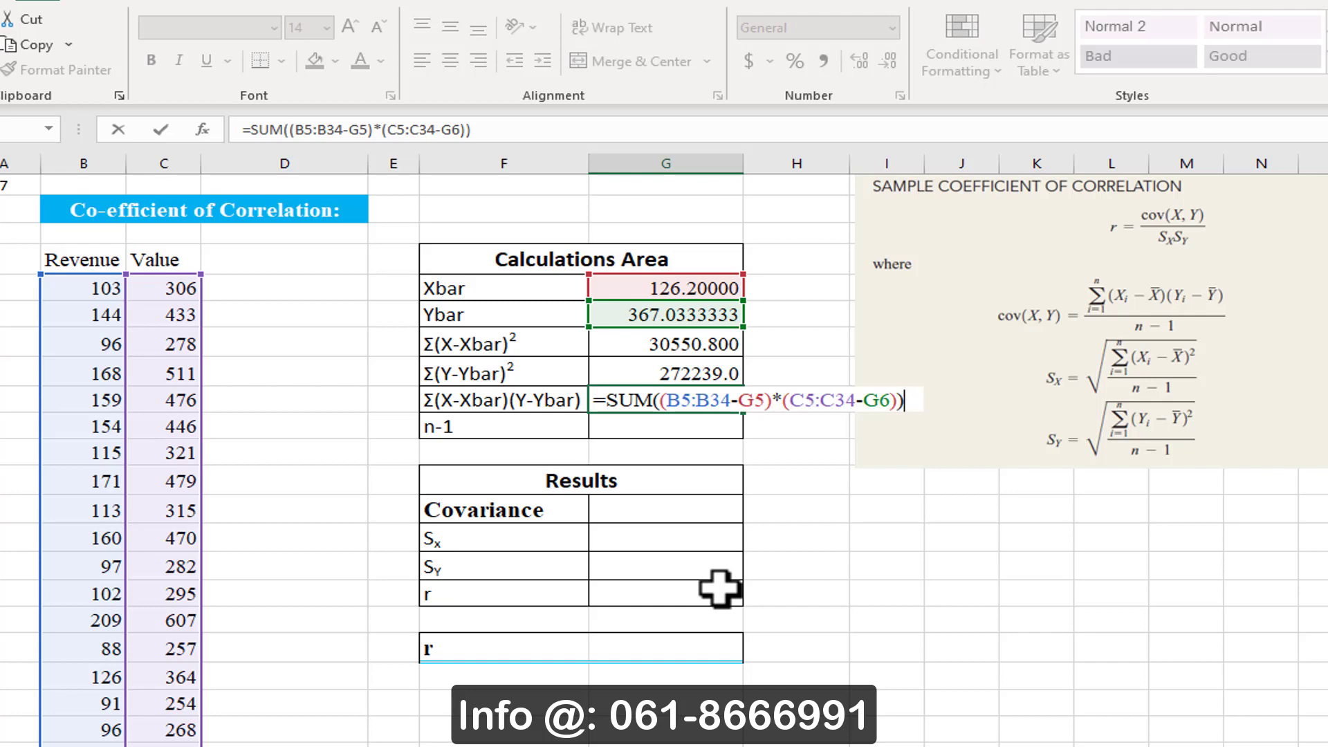
key(Return)
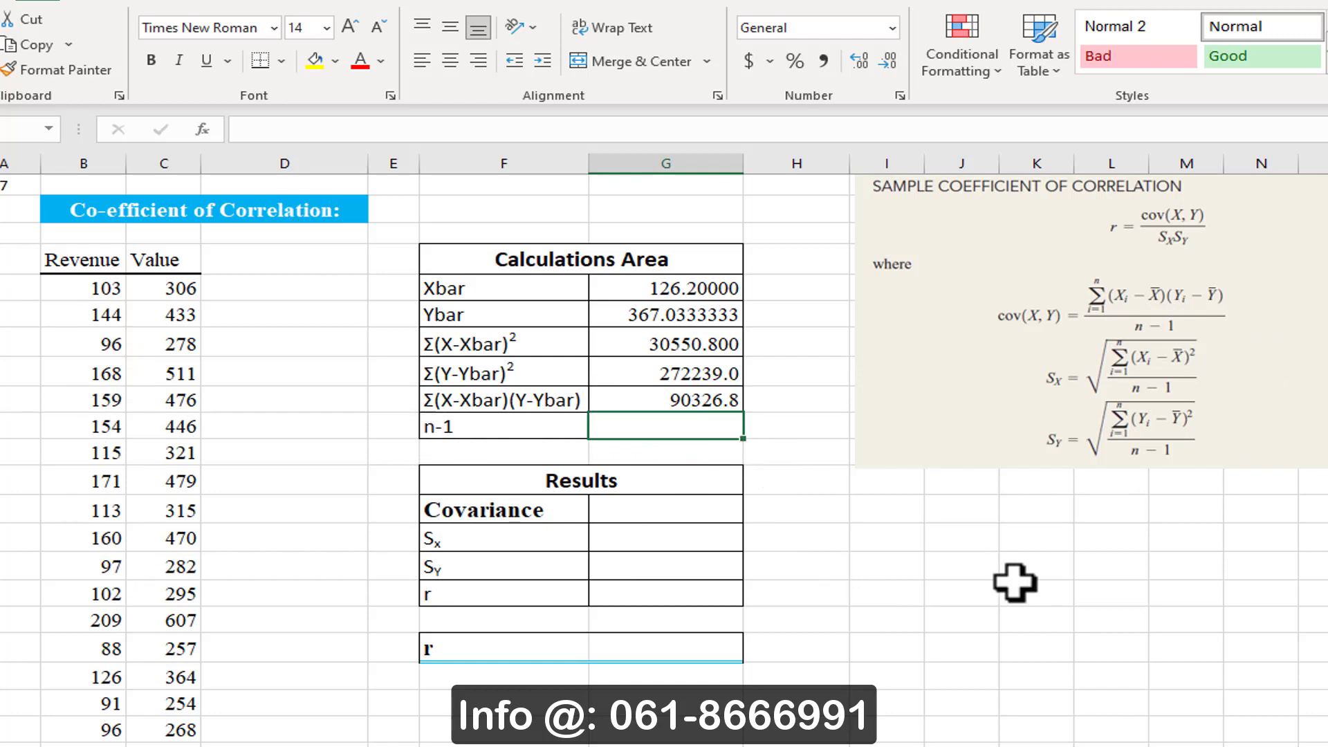
Calculate n-1 in the Calculations Area from the number of Revenue values with =COUNT(B5:B34)-1.
text(=COUNT)
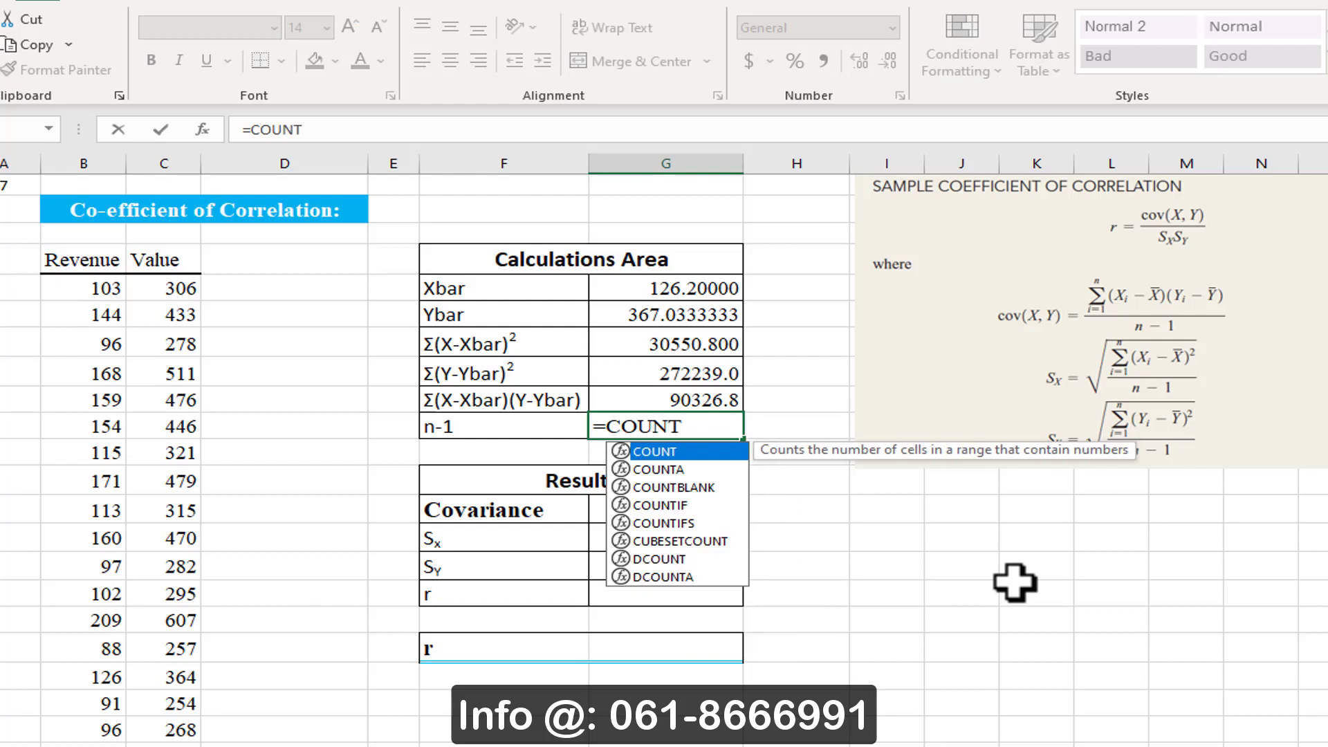
key(Tab)
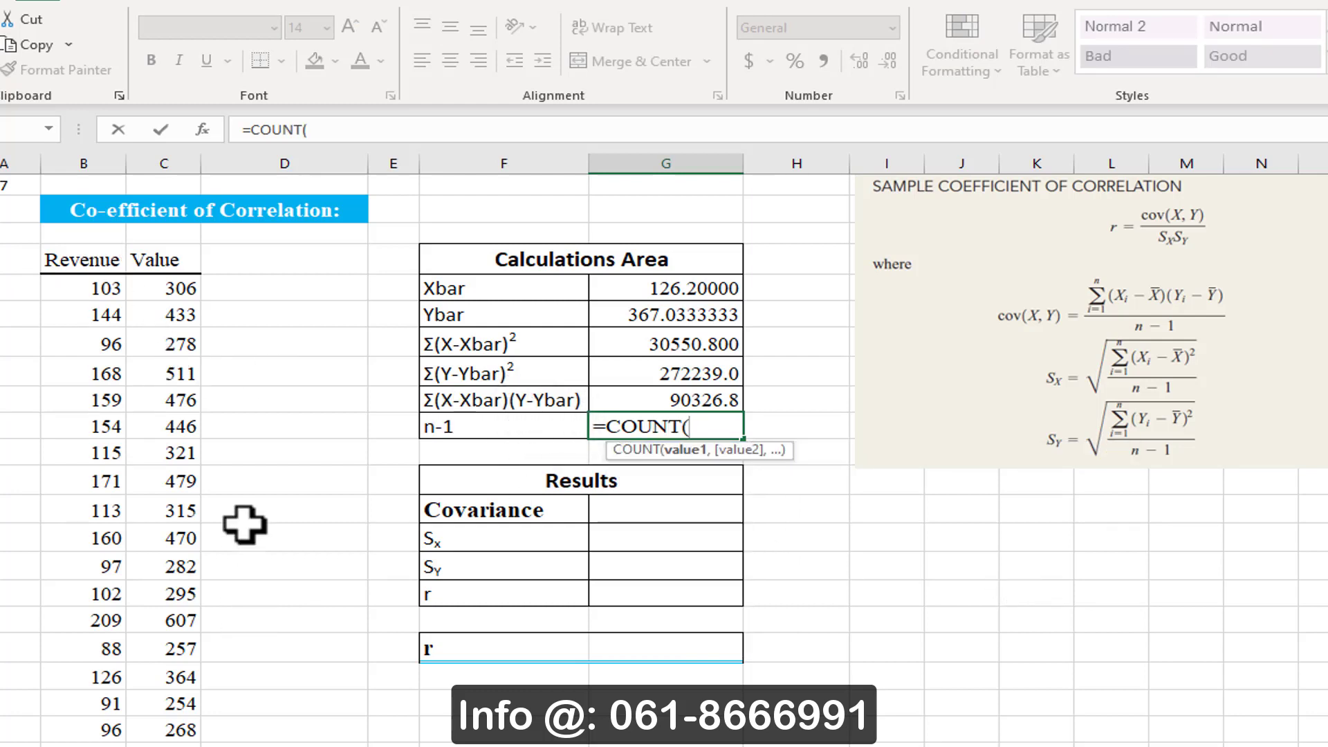
click(86, 289)
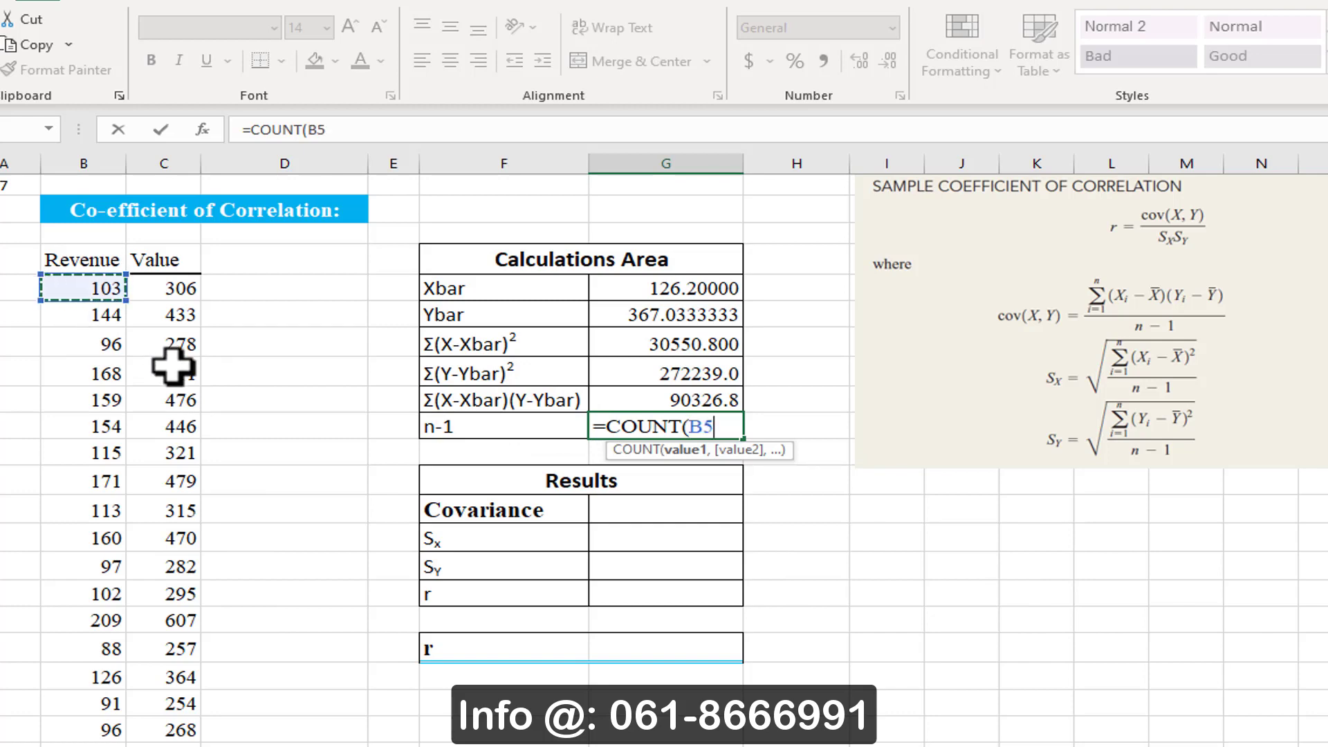
key(ctrl+shift+Down)
text()-)
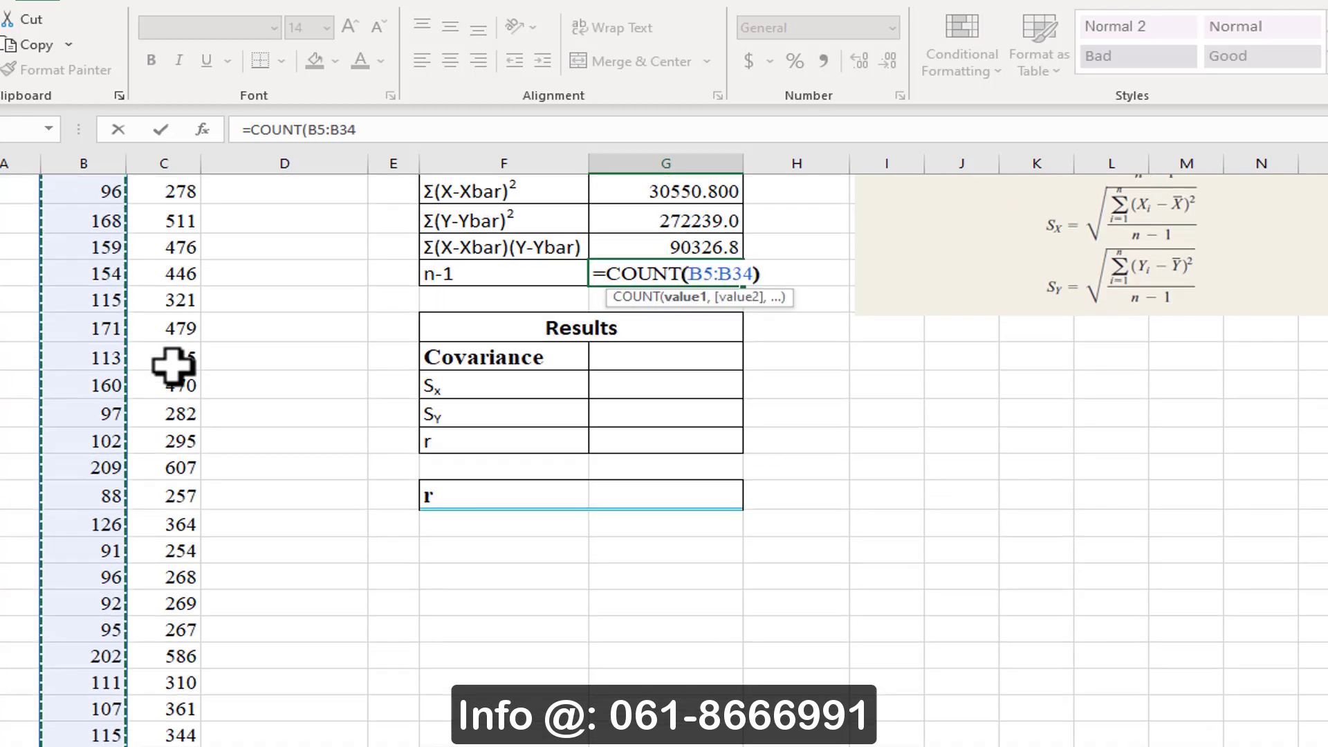
text(1)
key(Return)
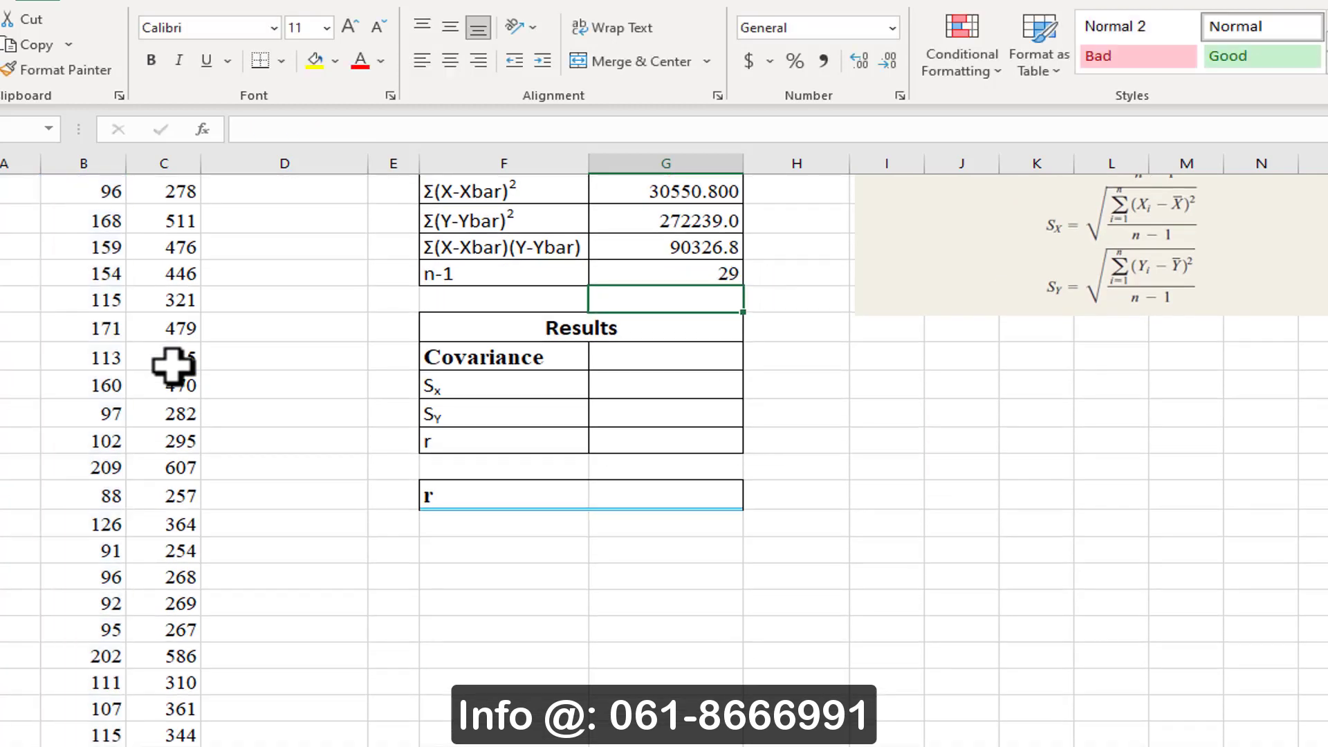
Calculate the Covariance in the Results table by dividing Σ(X-Xbar)(Y-Ybar) by n-1 with =G9/G10.
scroll(58, 538, up, 2)
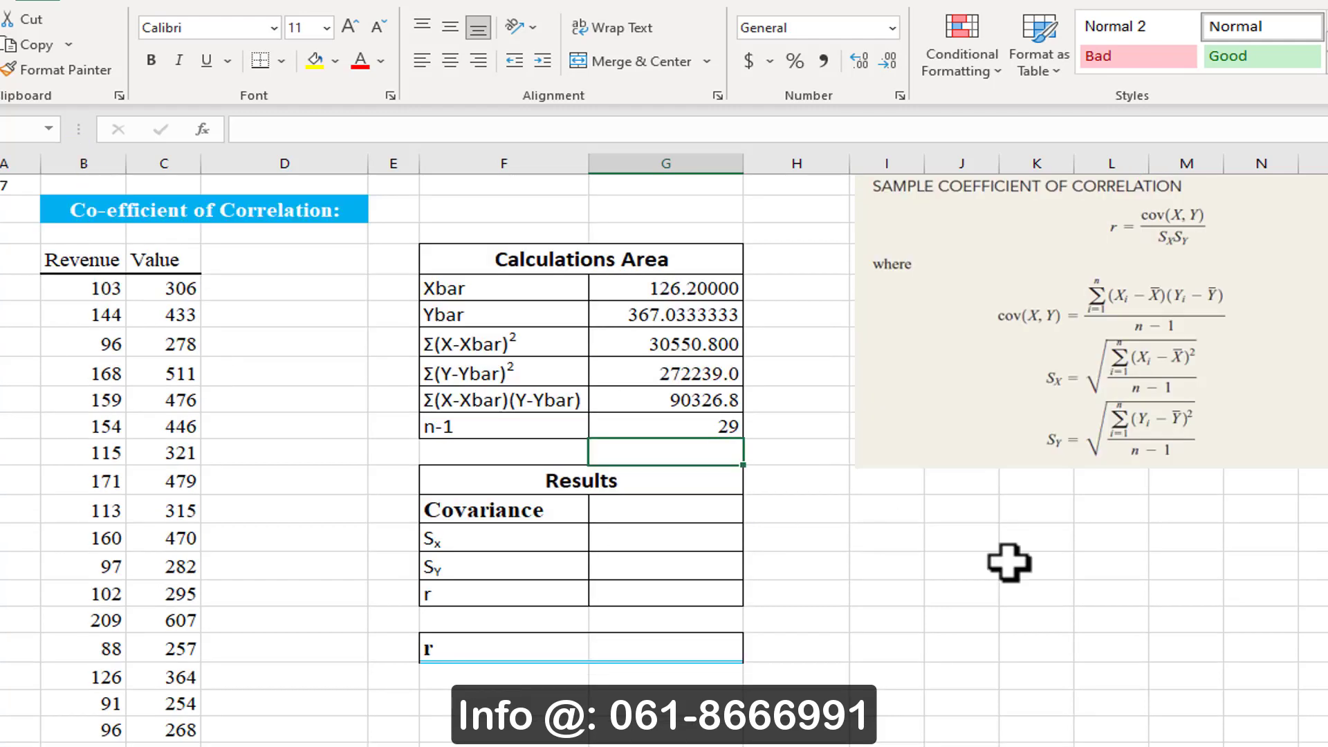
click(691, 498)
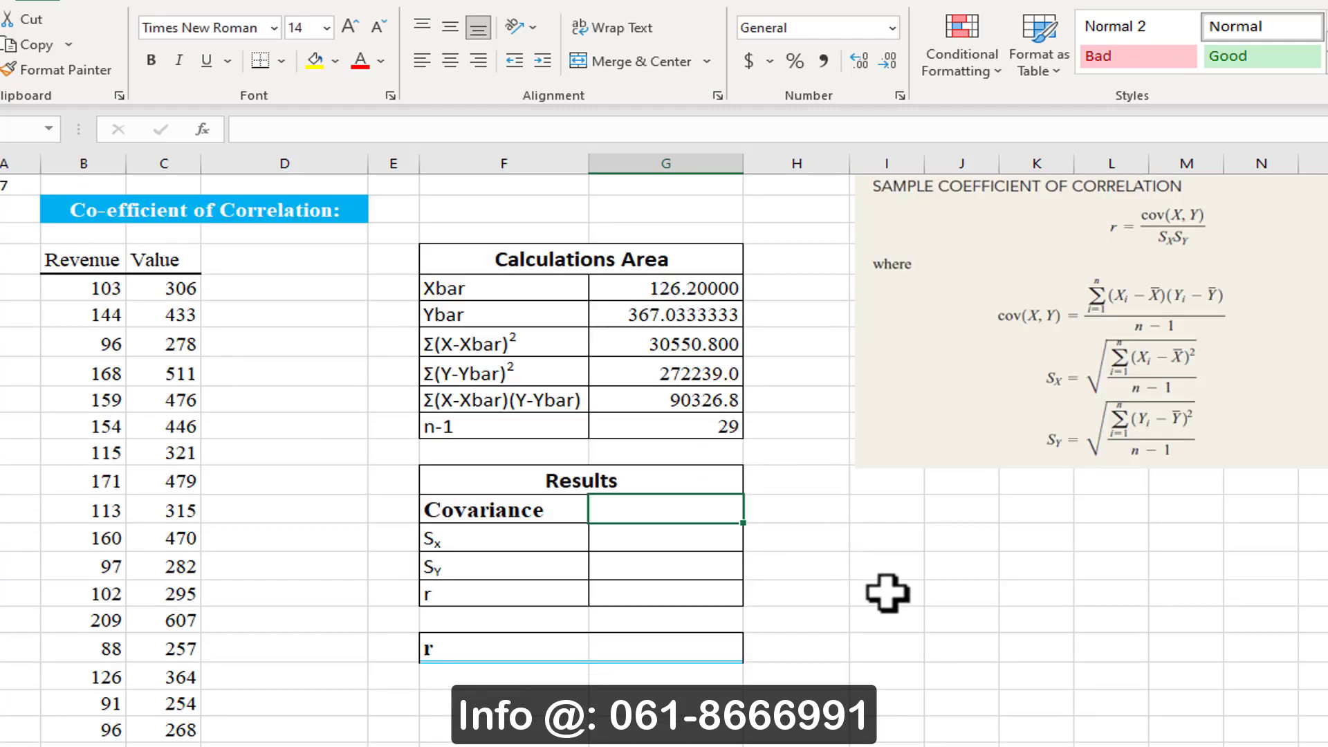
text(=)
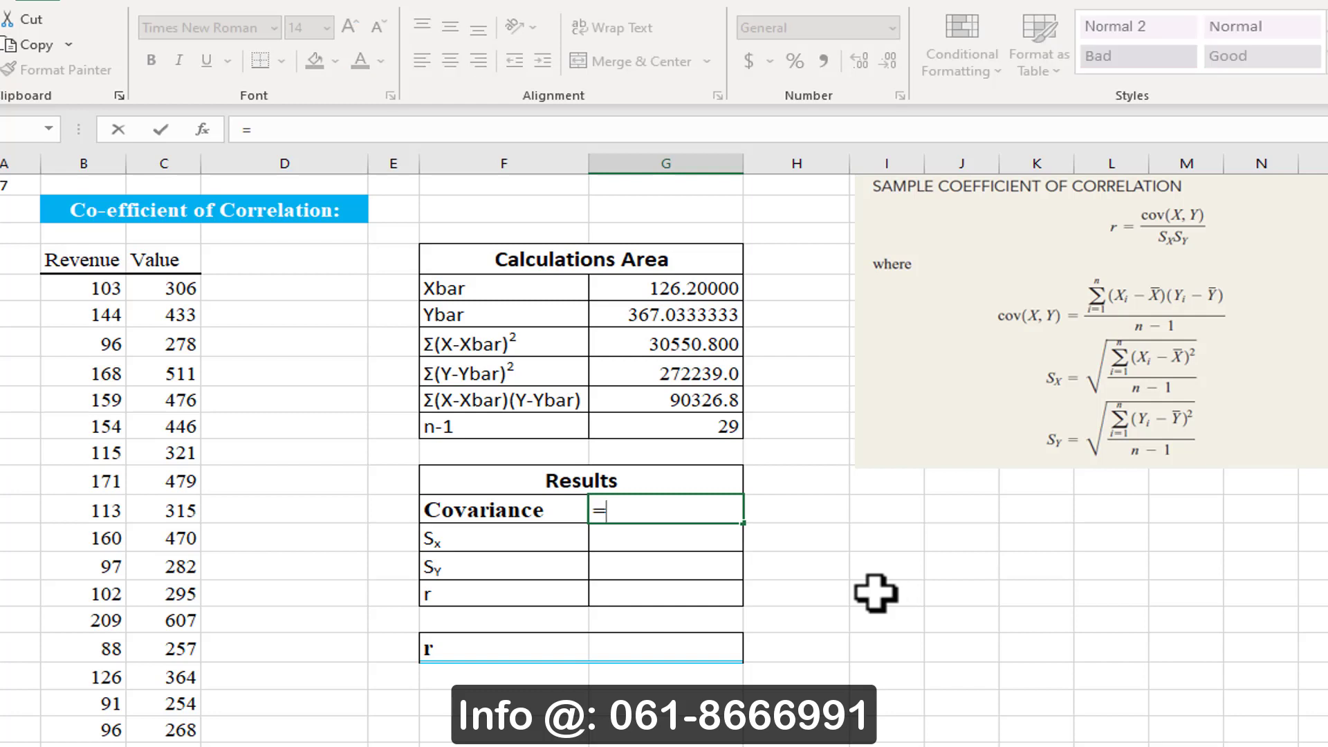
click(638, 402)
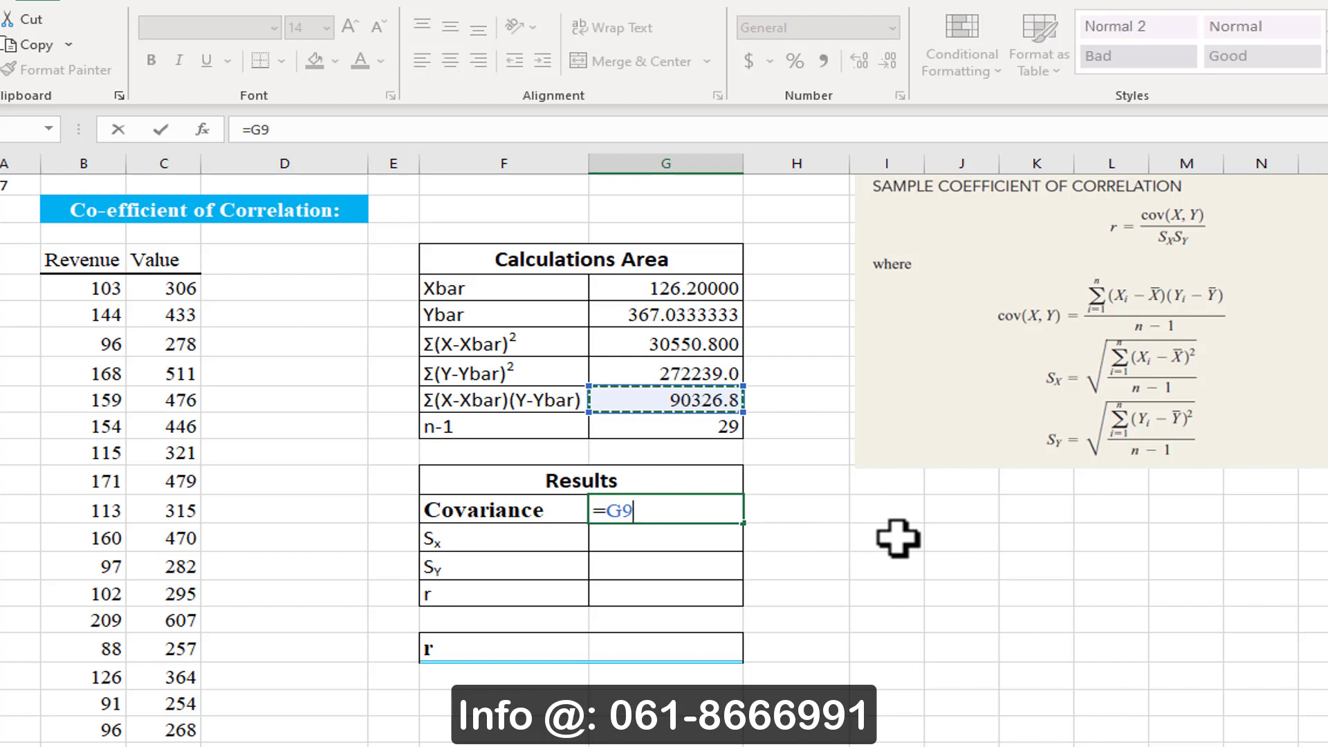
text(/)
click(726, 425)
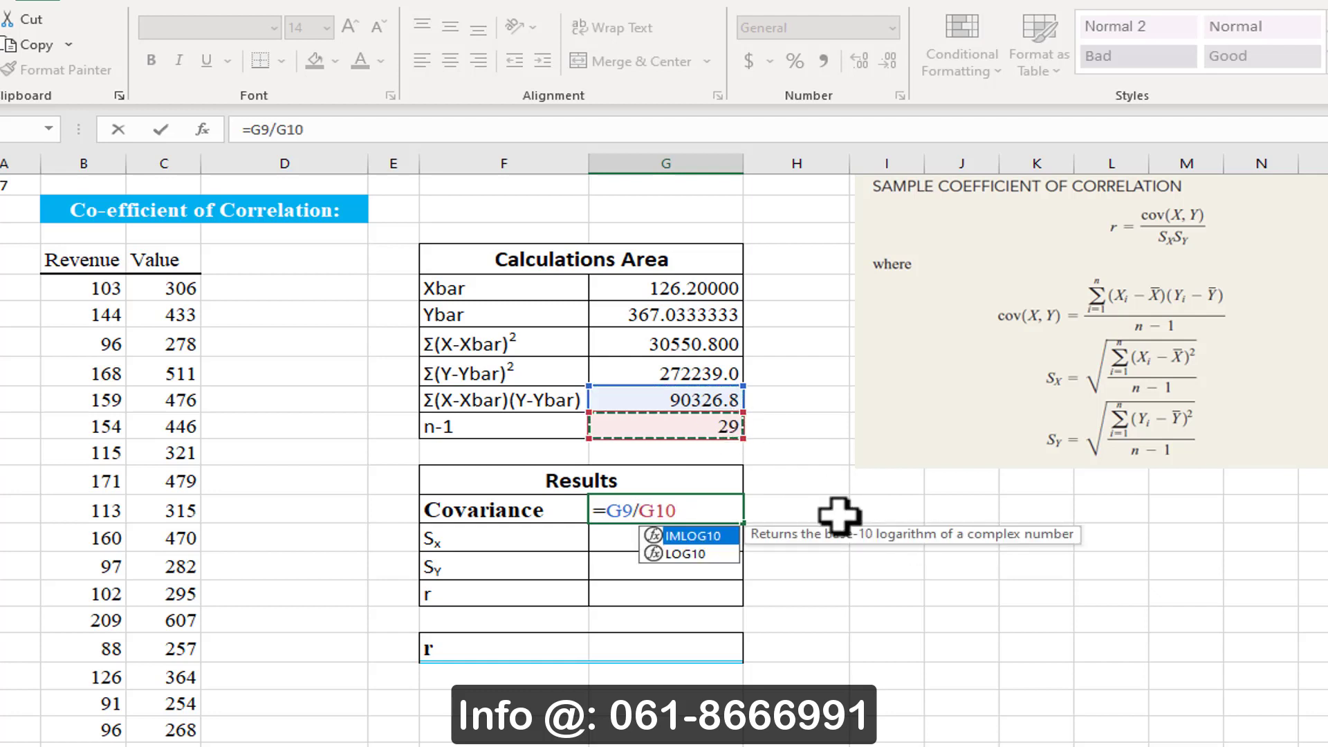
key(Return)
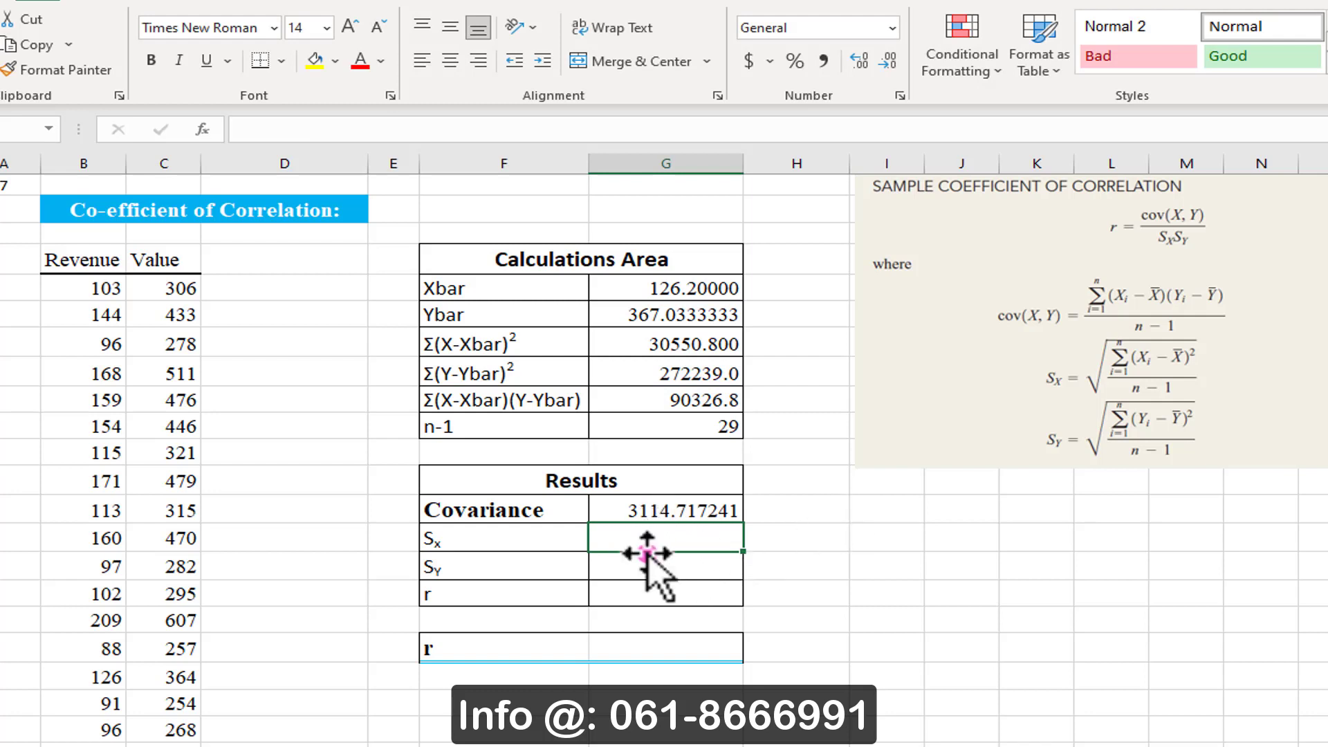
Enter Σ(X-Xbar)² divided by n-1 in the Sx cell of the Results table with =G7/G10.
text(=)
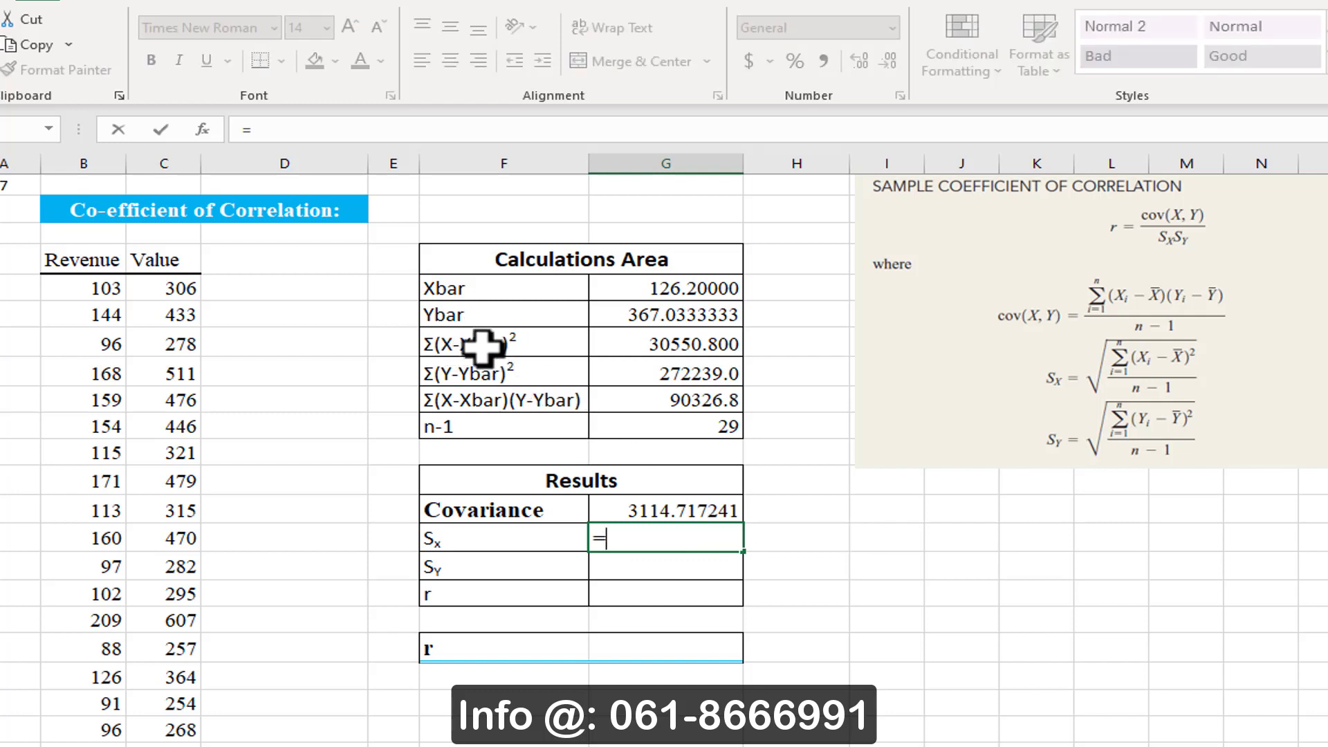
click(676, 340)
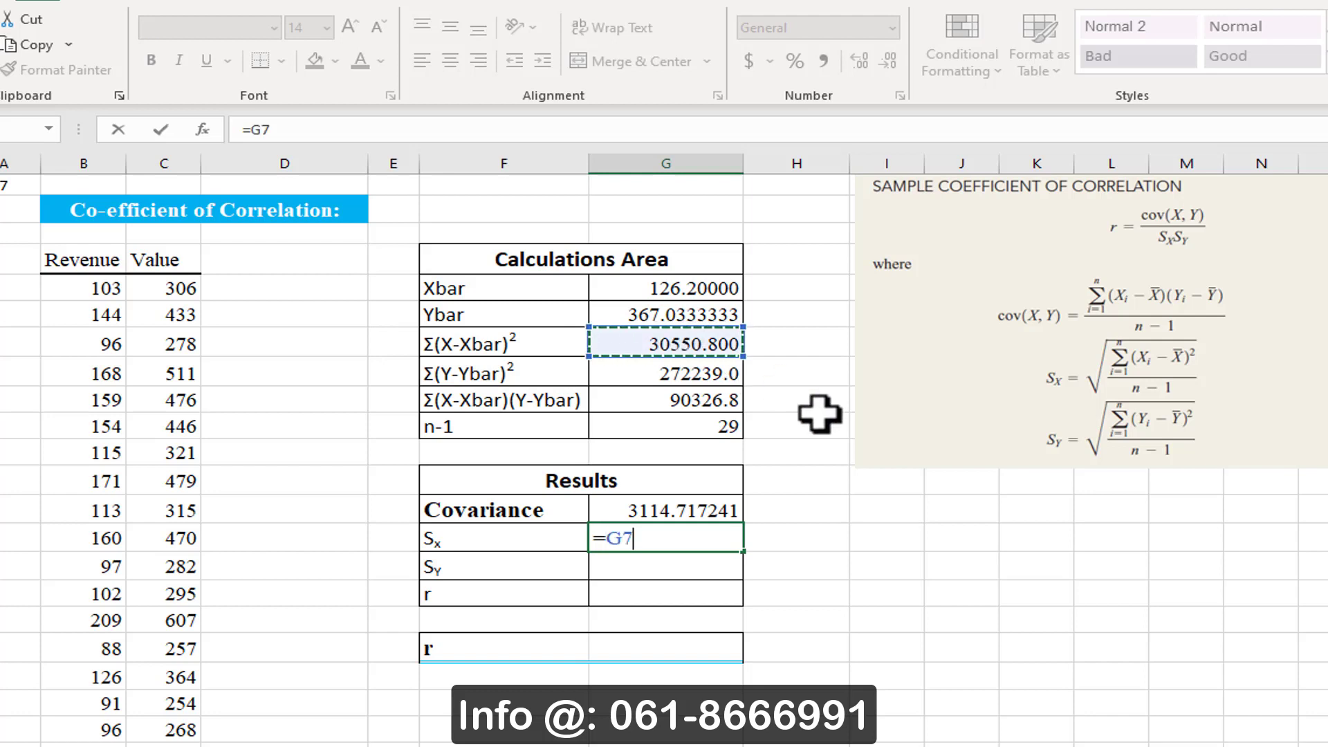
text(/)
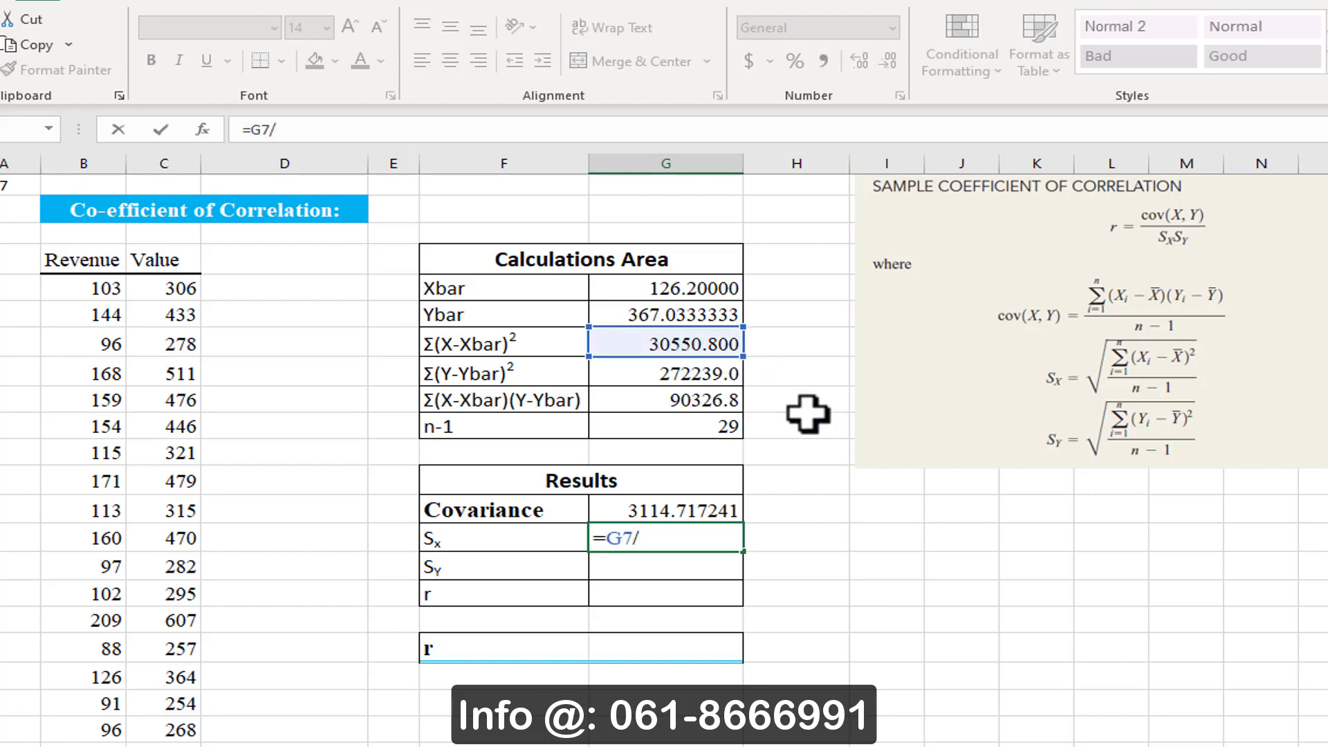
click(714, 424)
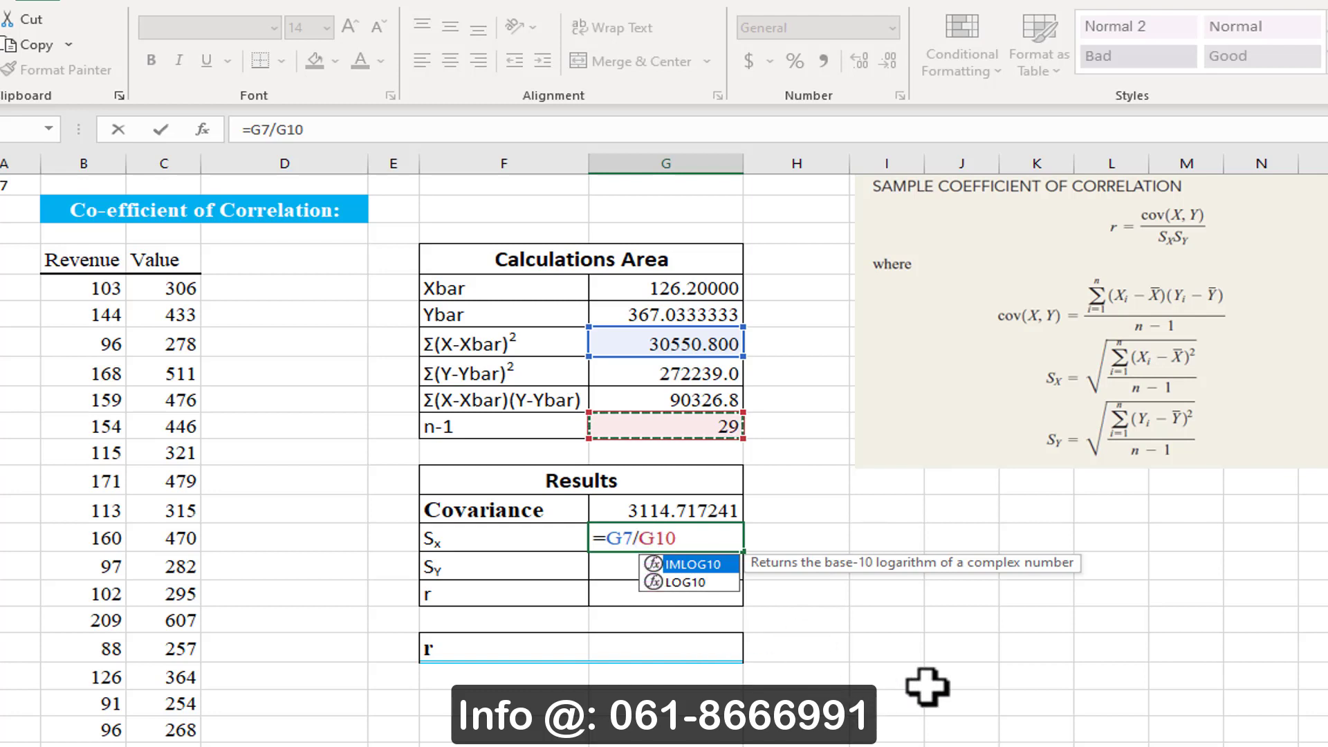
key(ctrl+Return)
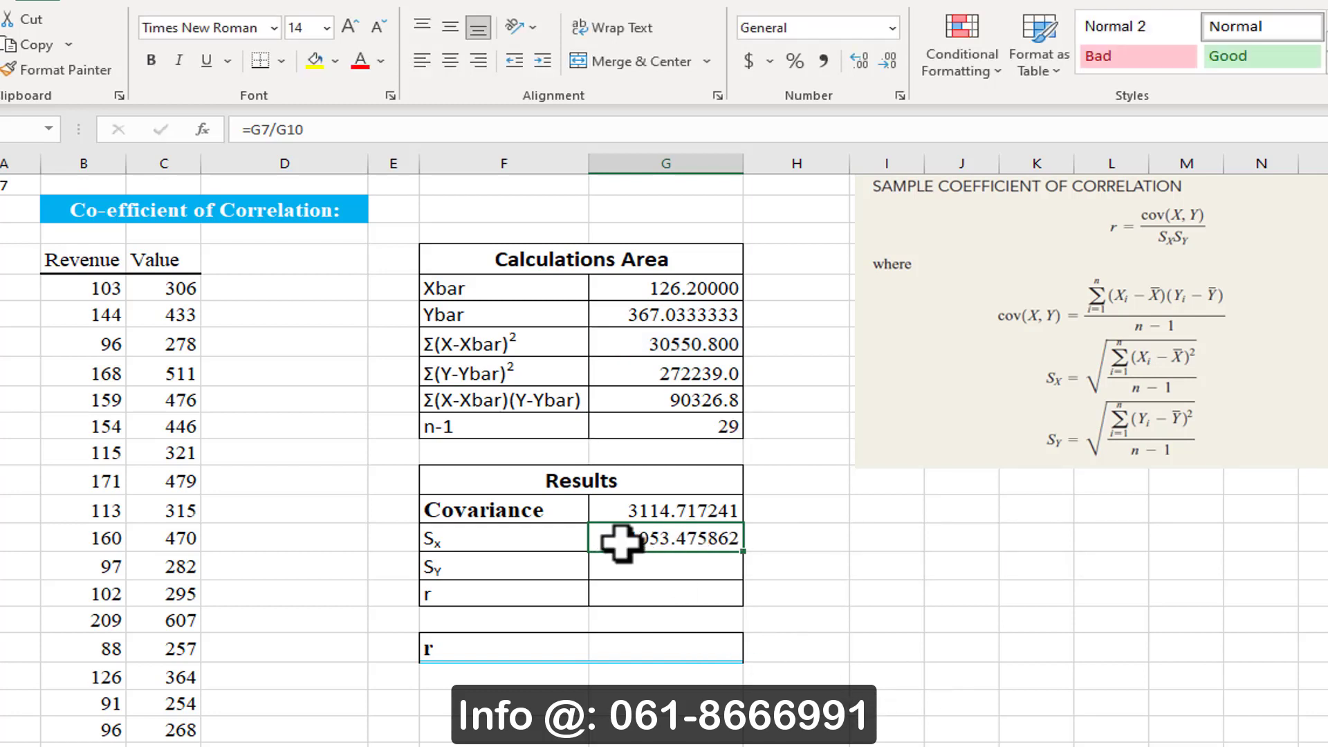
Wrap the Sx formula in a square root so it reads =SQRT(G7/G10).
double_click(621, 543)
text(SQ)
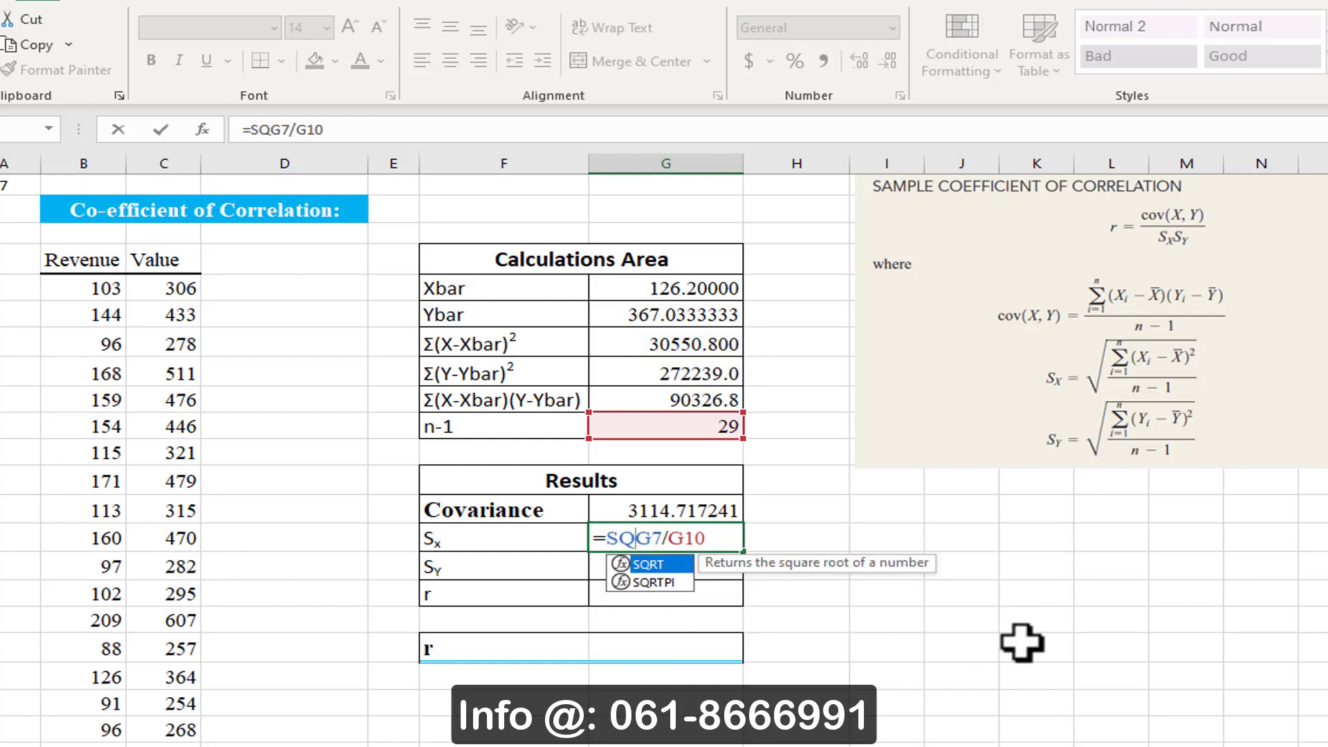
key(Tab)
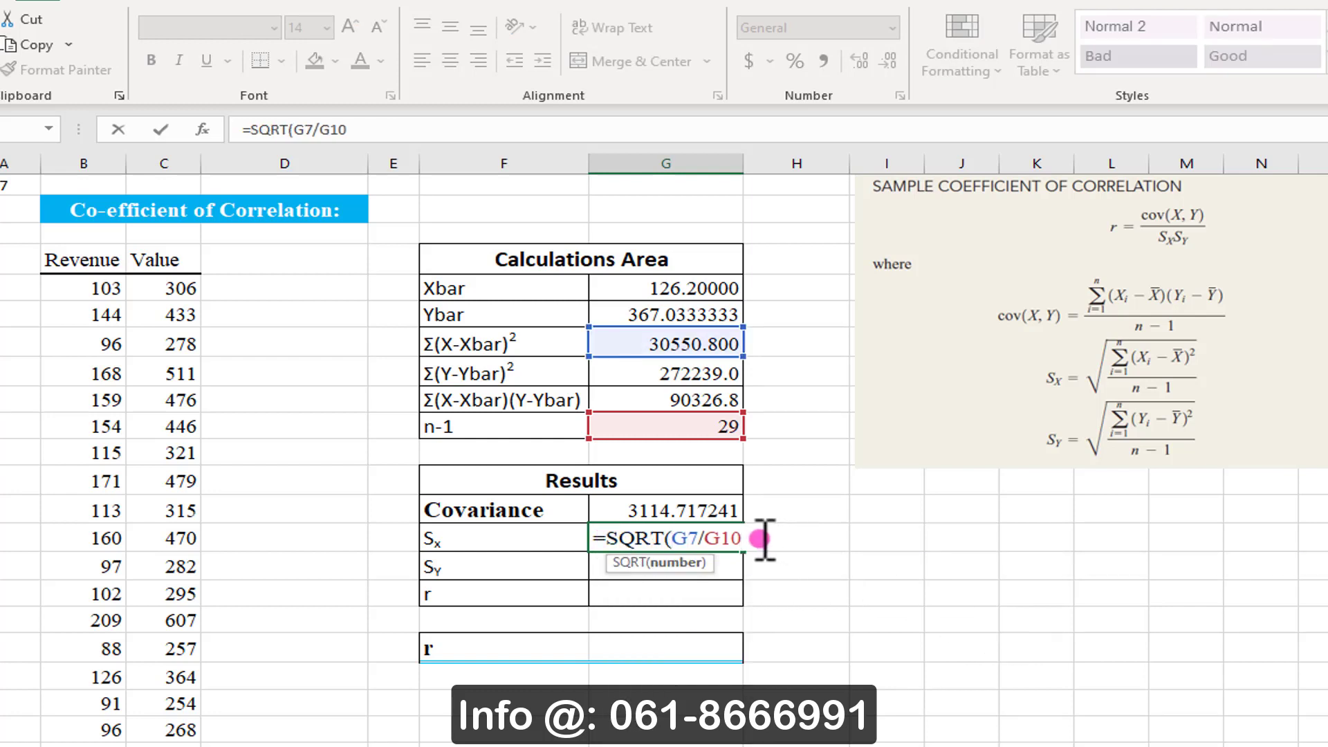
text())
key(Return)
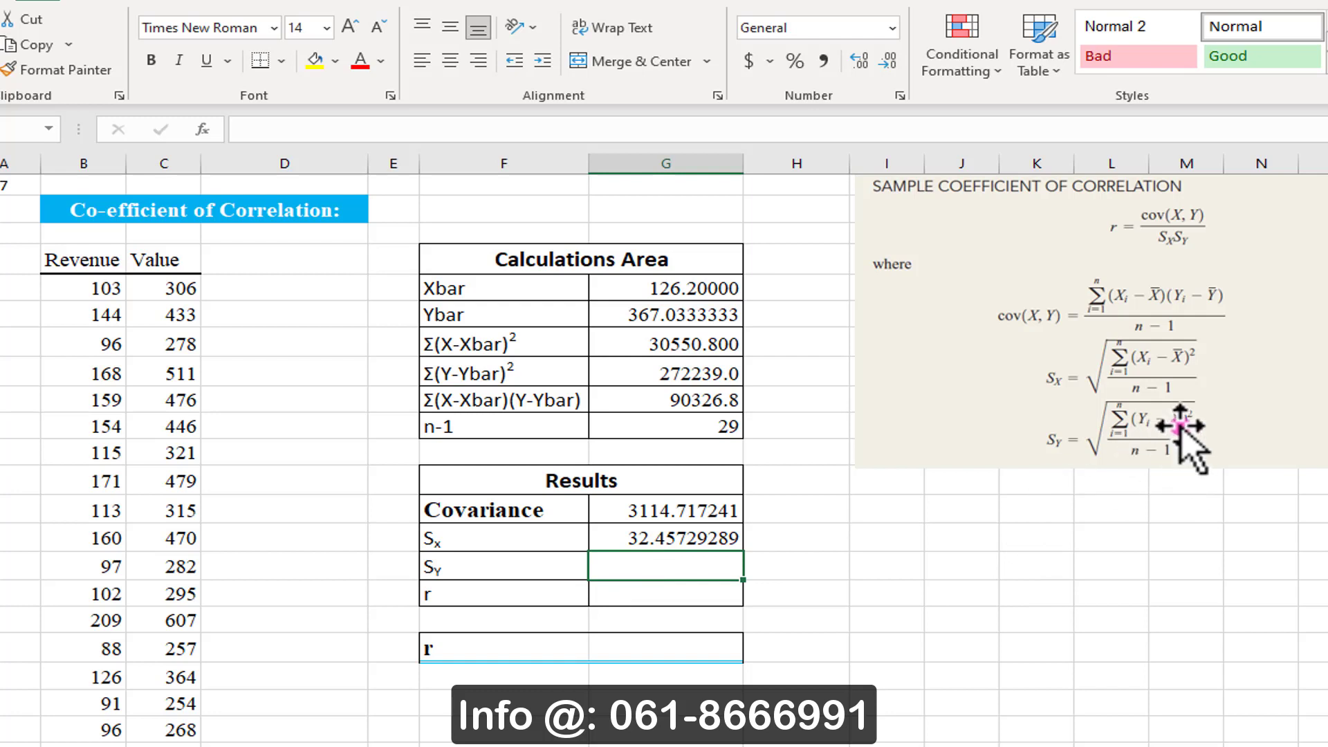
Calculate Sy in the Results table as the square root of Σ(Y-Ybar)² divided by n-1 with =SQRT(G8/G10).
click(685, 372)
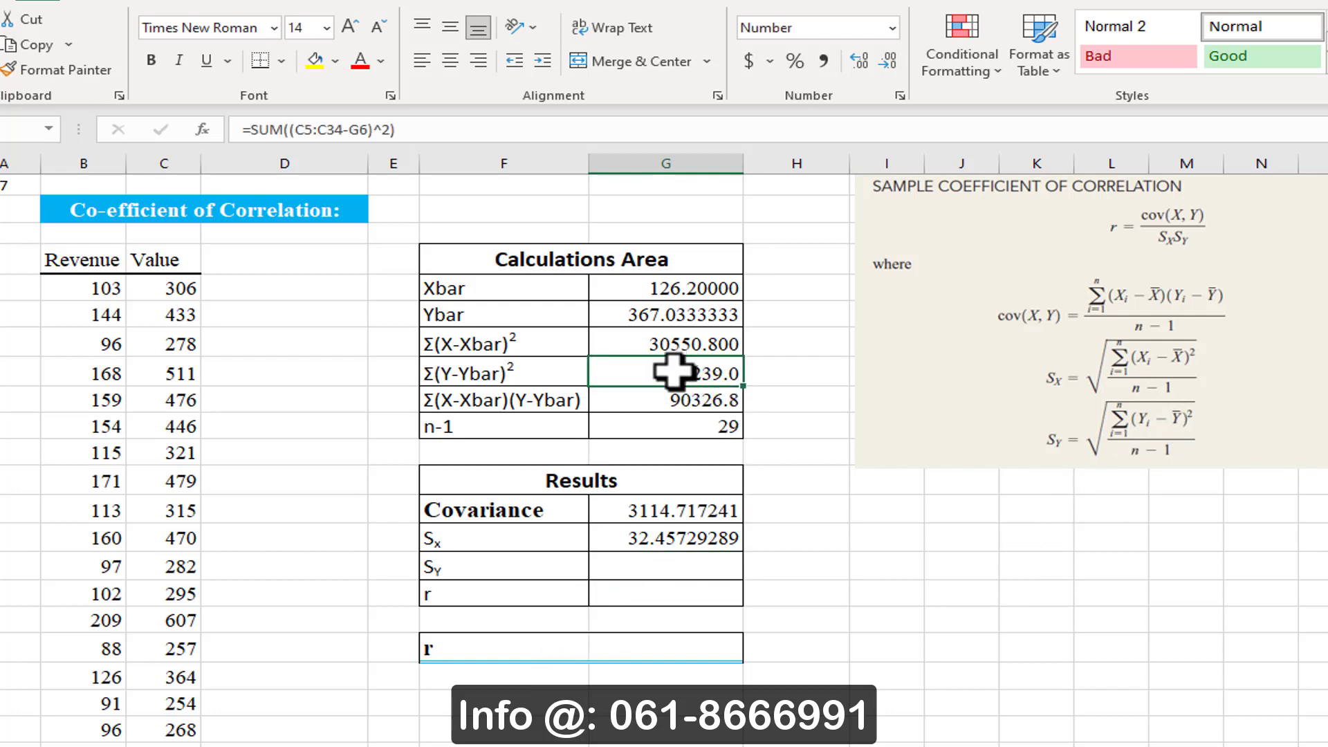
double_click(677, 539)
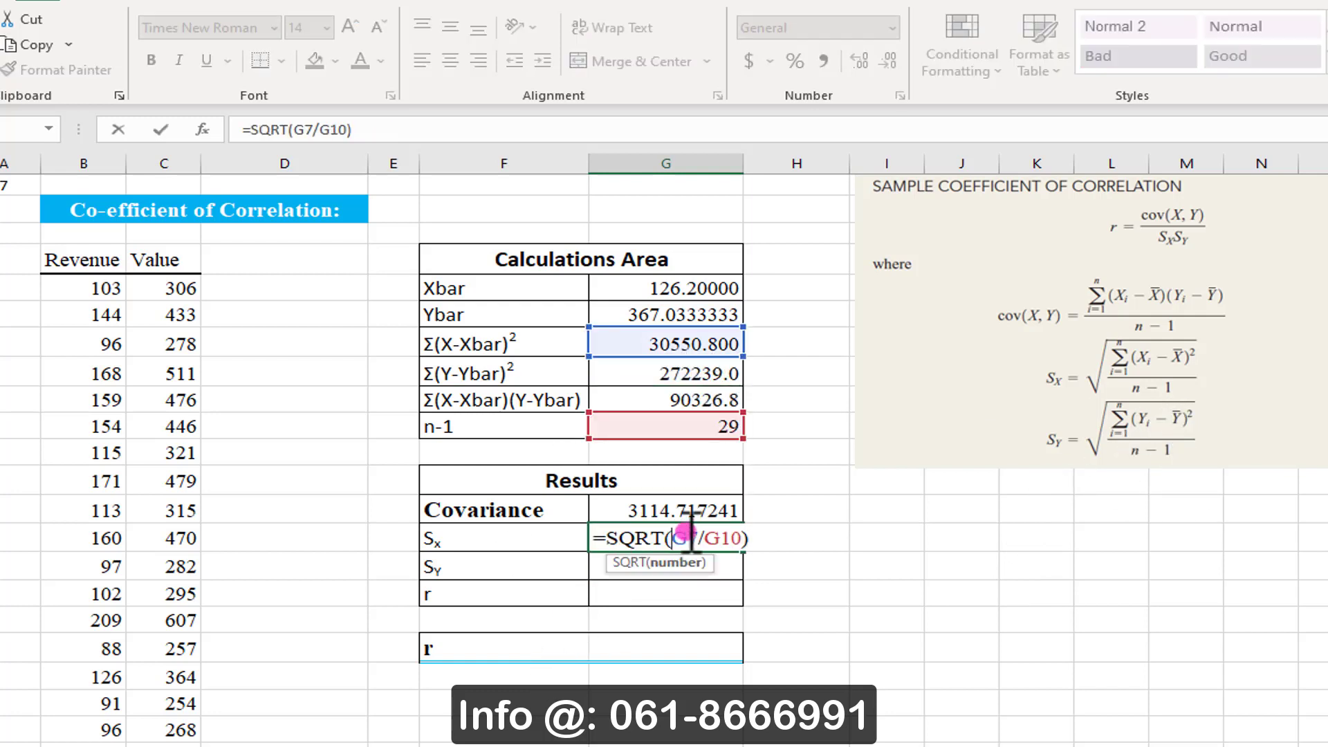
key(ctrl+Return)
click(669, 569)
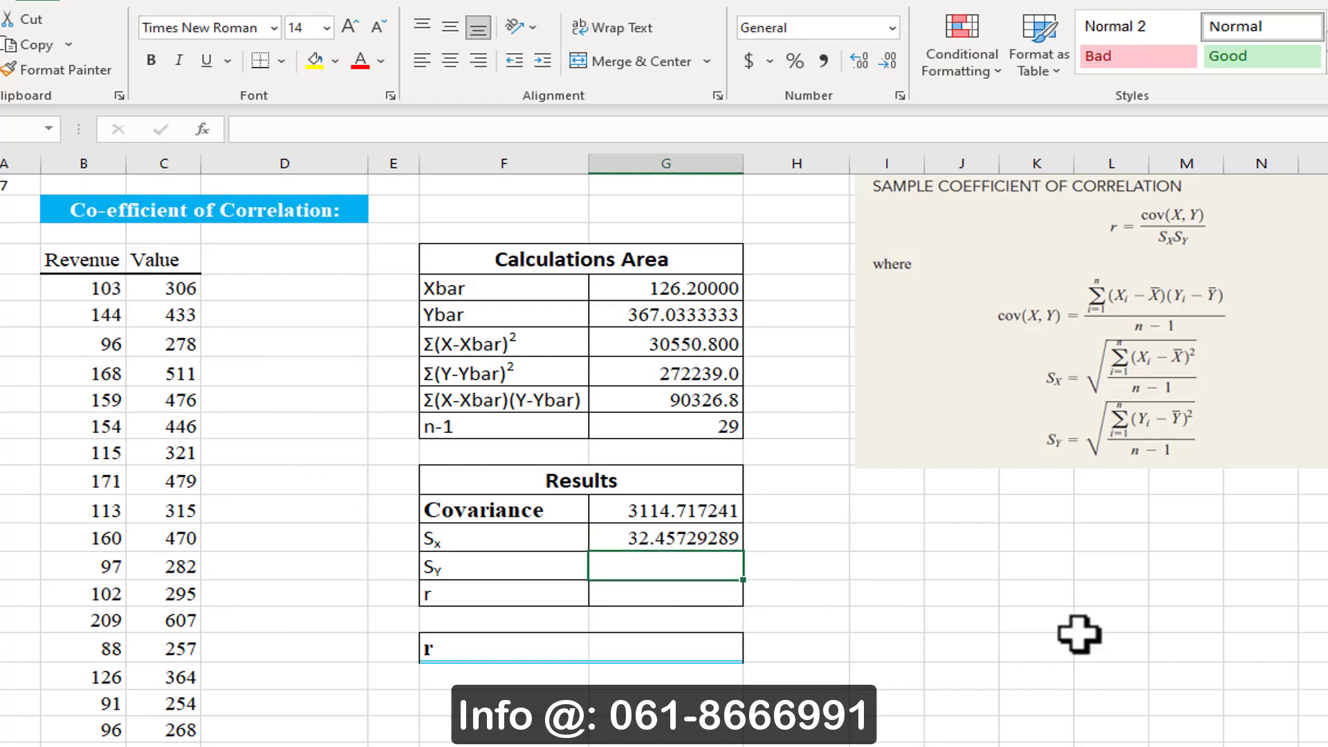
text(=S)
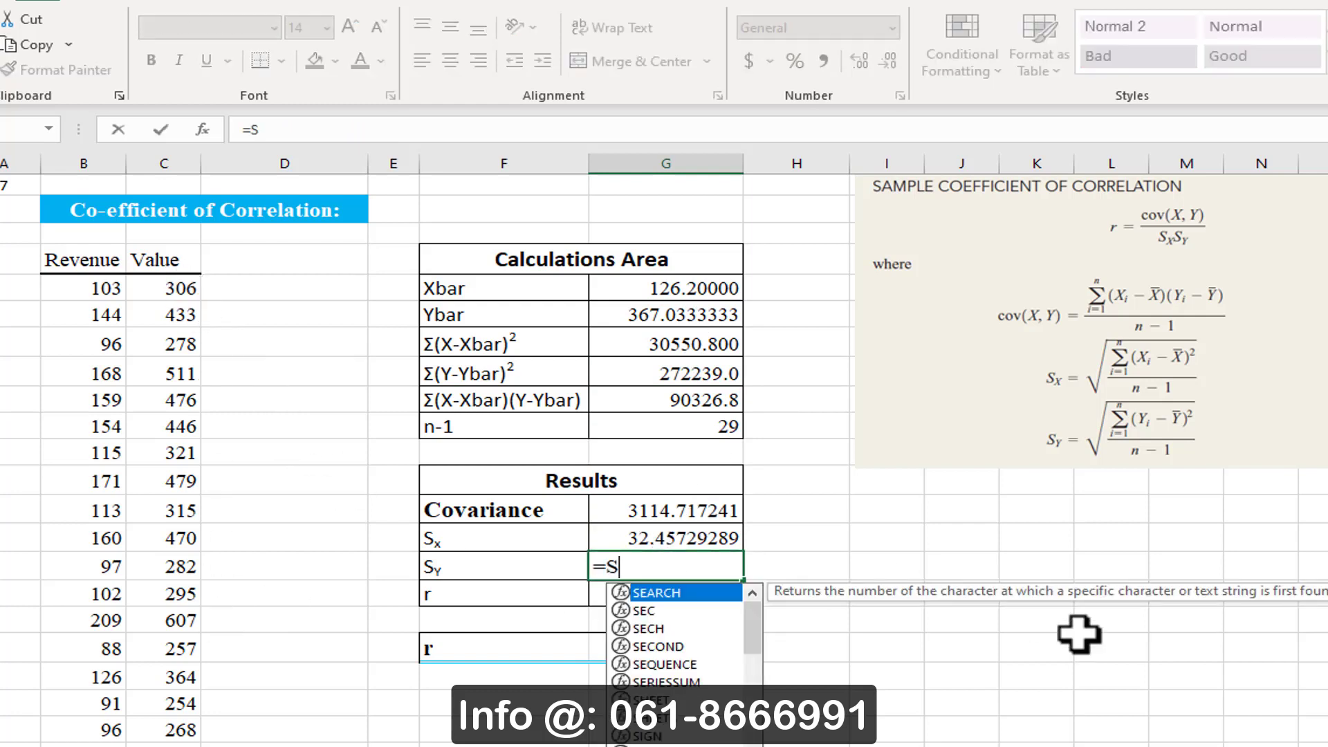
text(QRT()
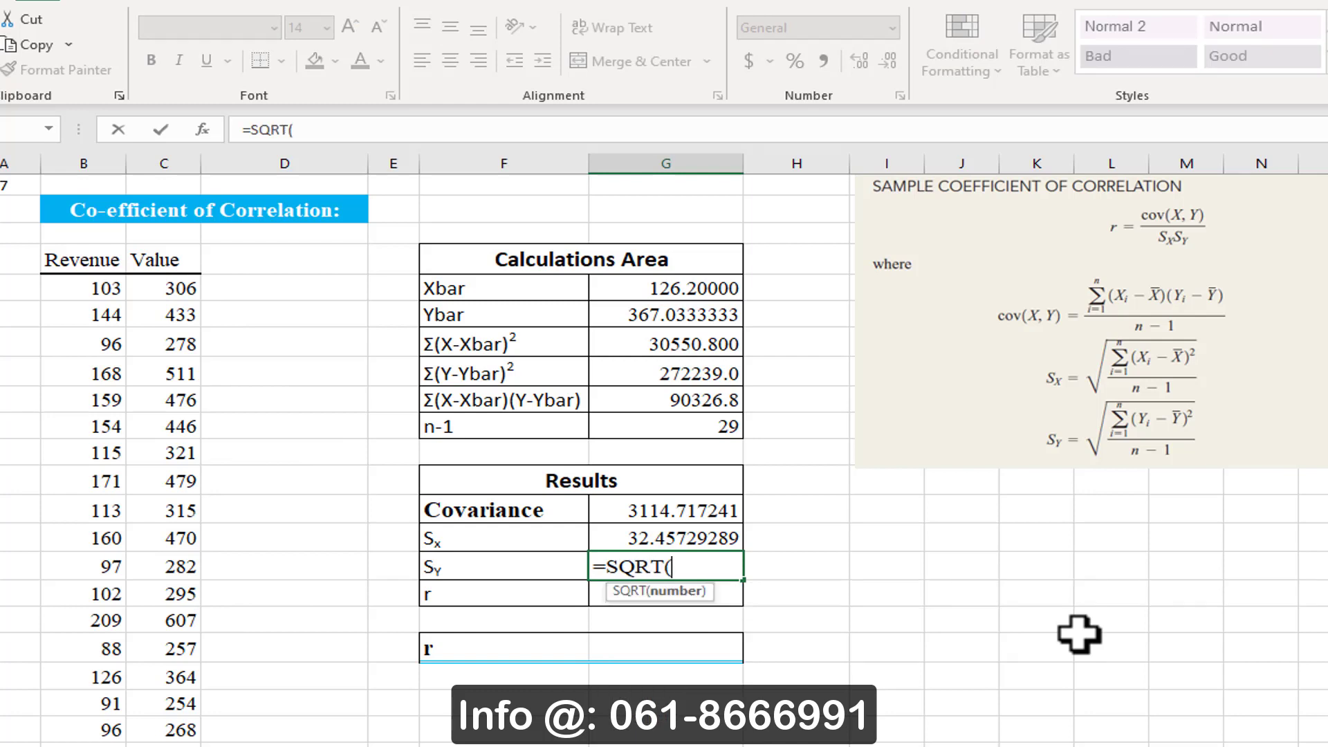
click(650, 374)
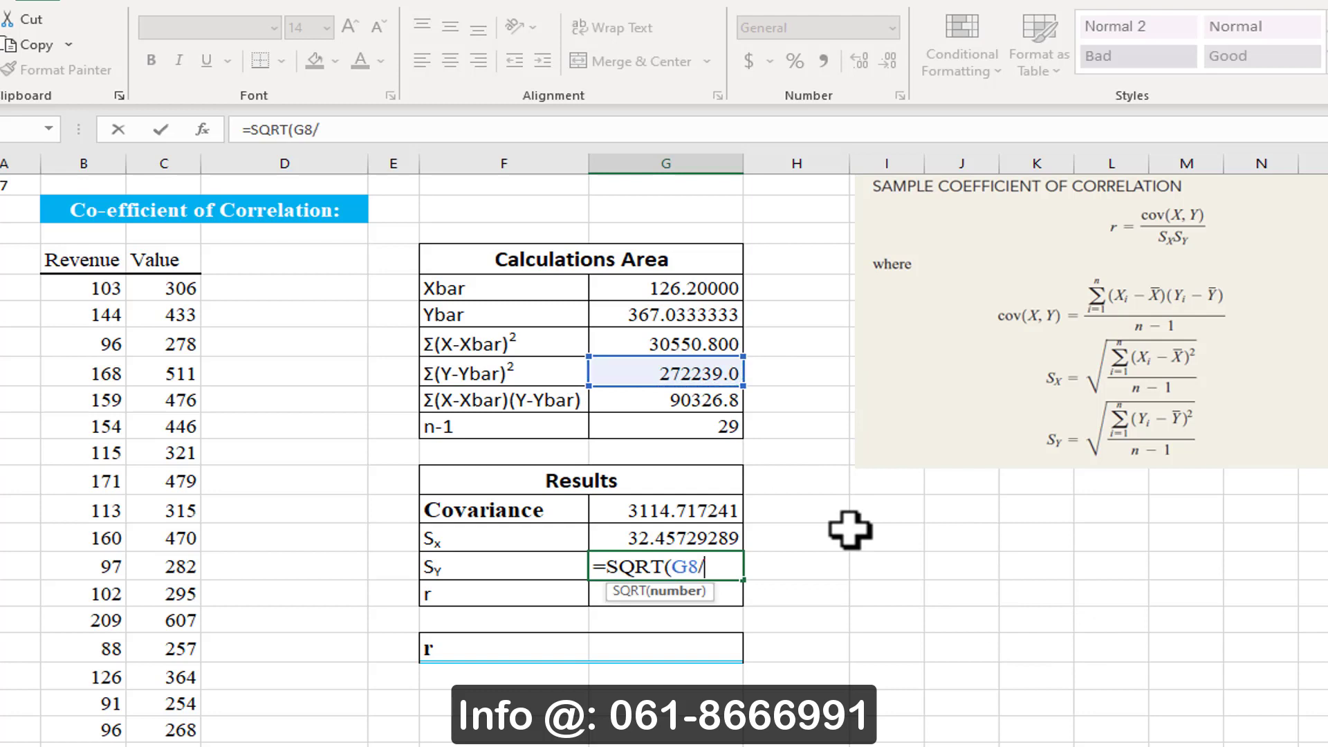
text(/)
click(619, 419)
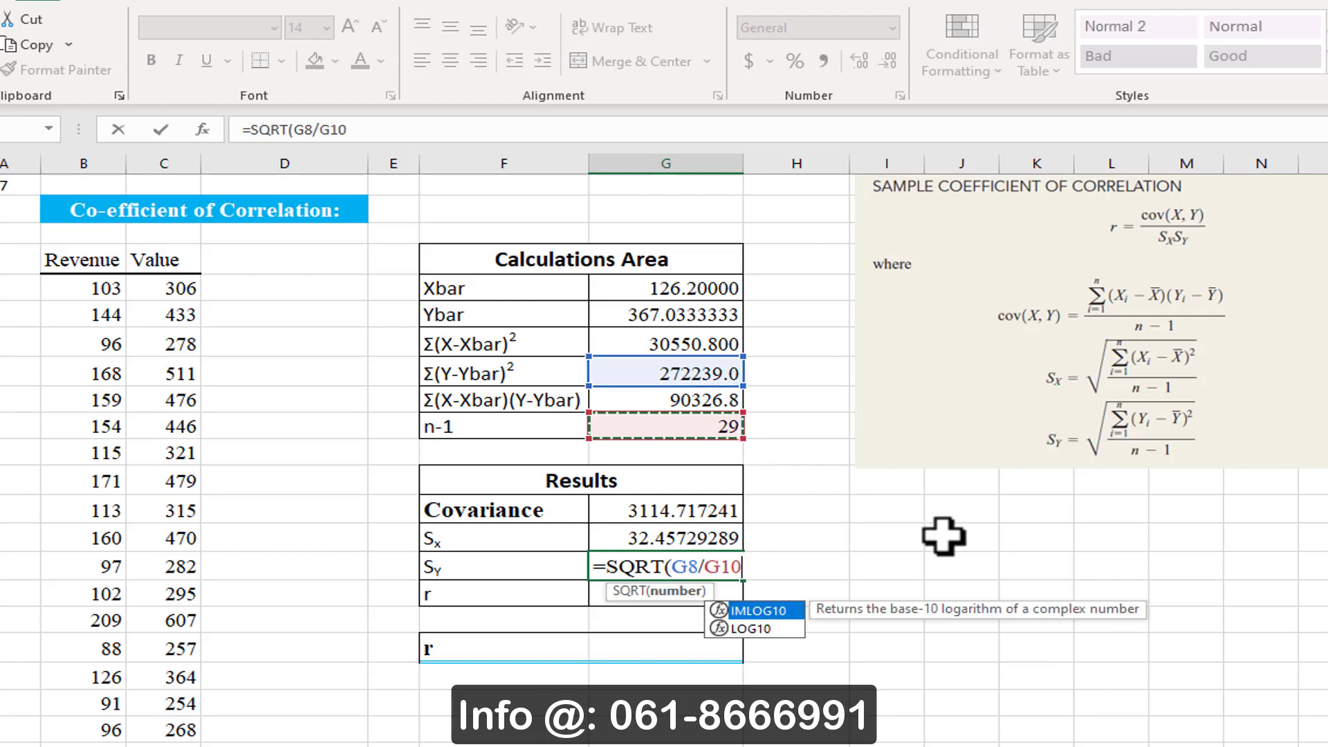
text())
key(Return)
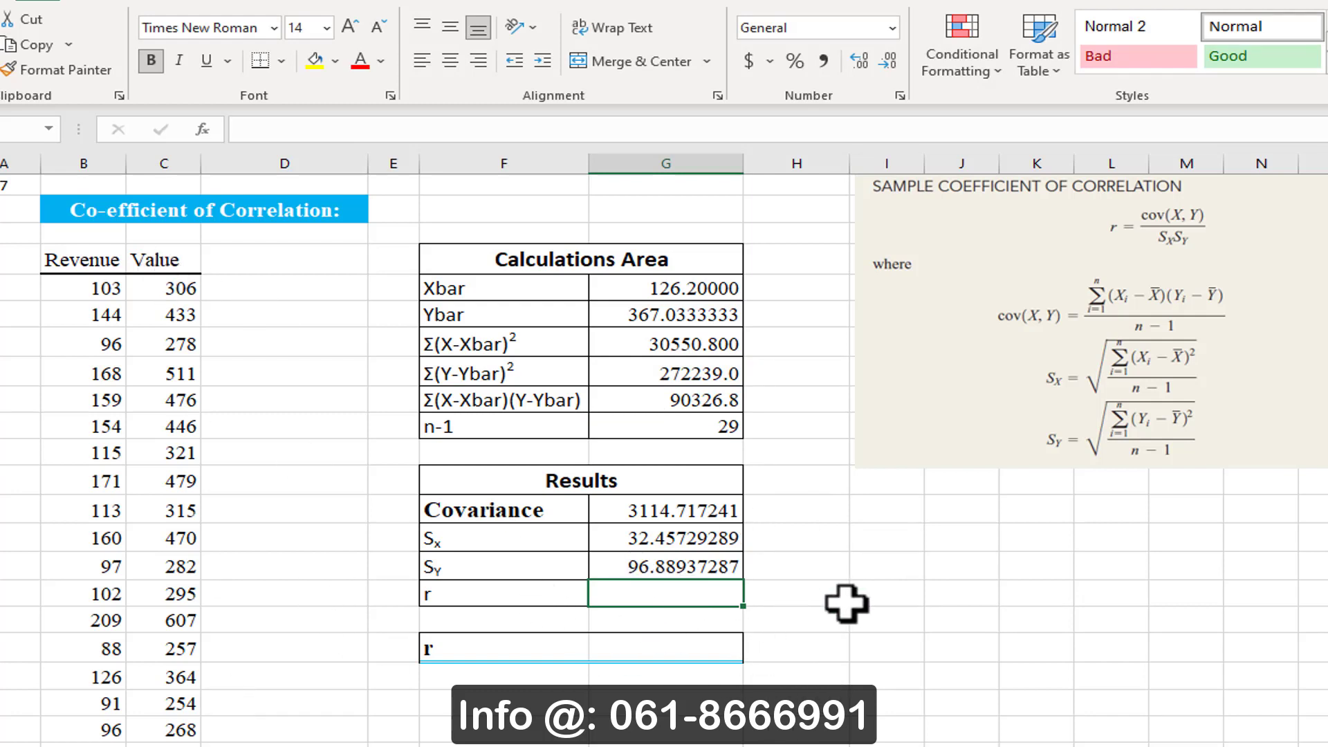
Move the sample coefficient of correlation formula picture down so it sits beside the Results table.
click(653, 512)
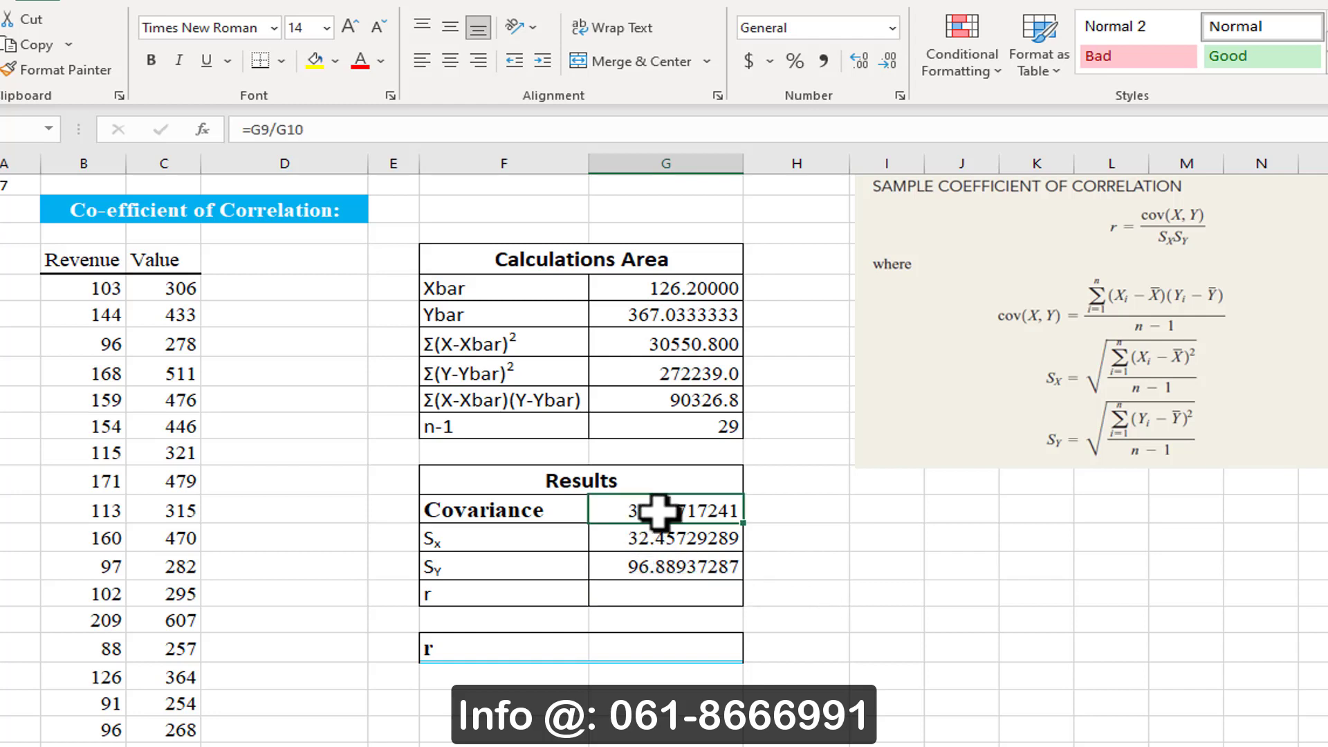
drag(646, 539, 656, 570)
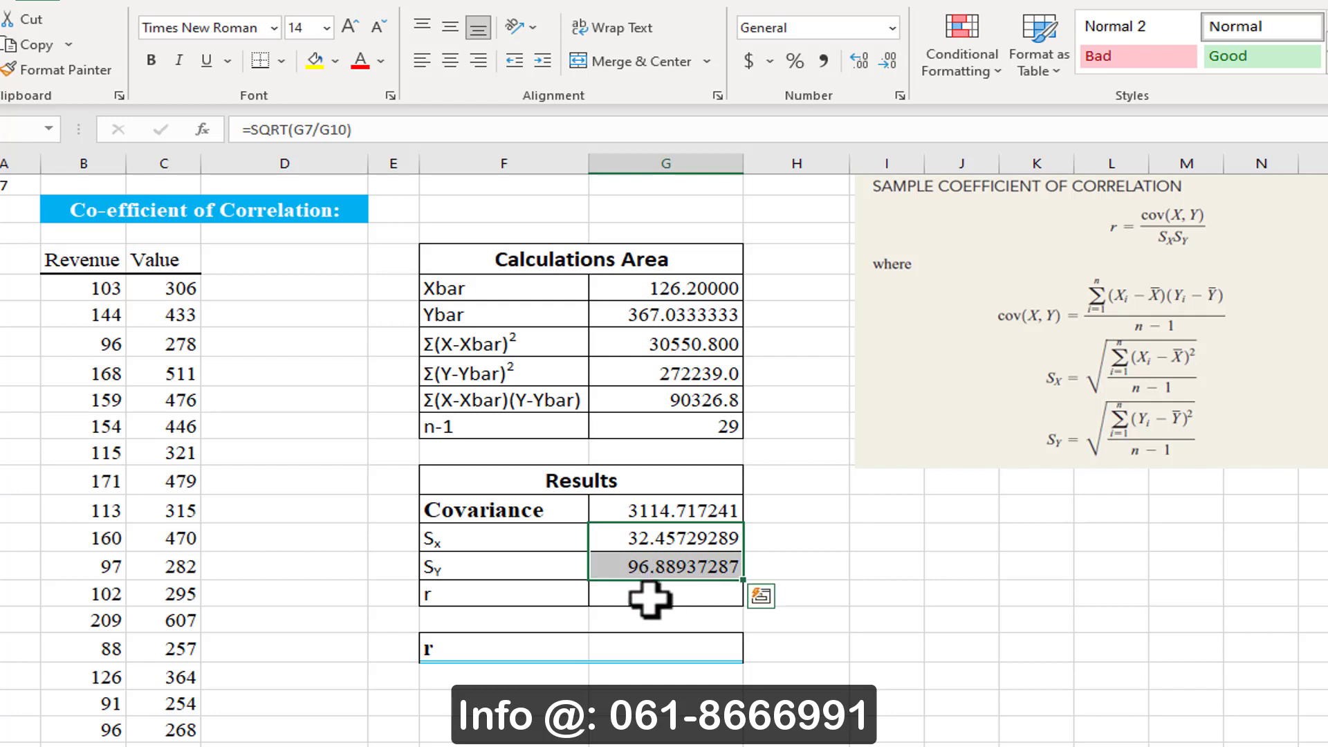
click(650, 602)
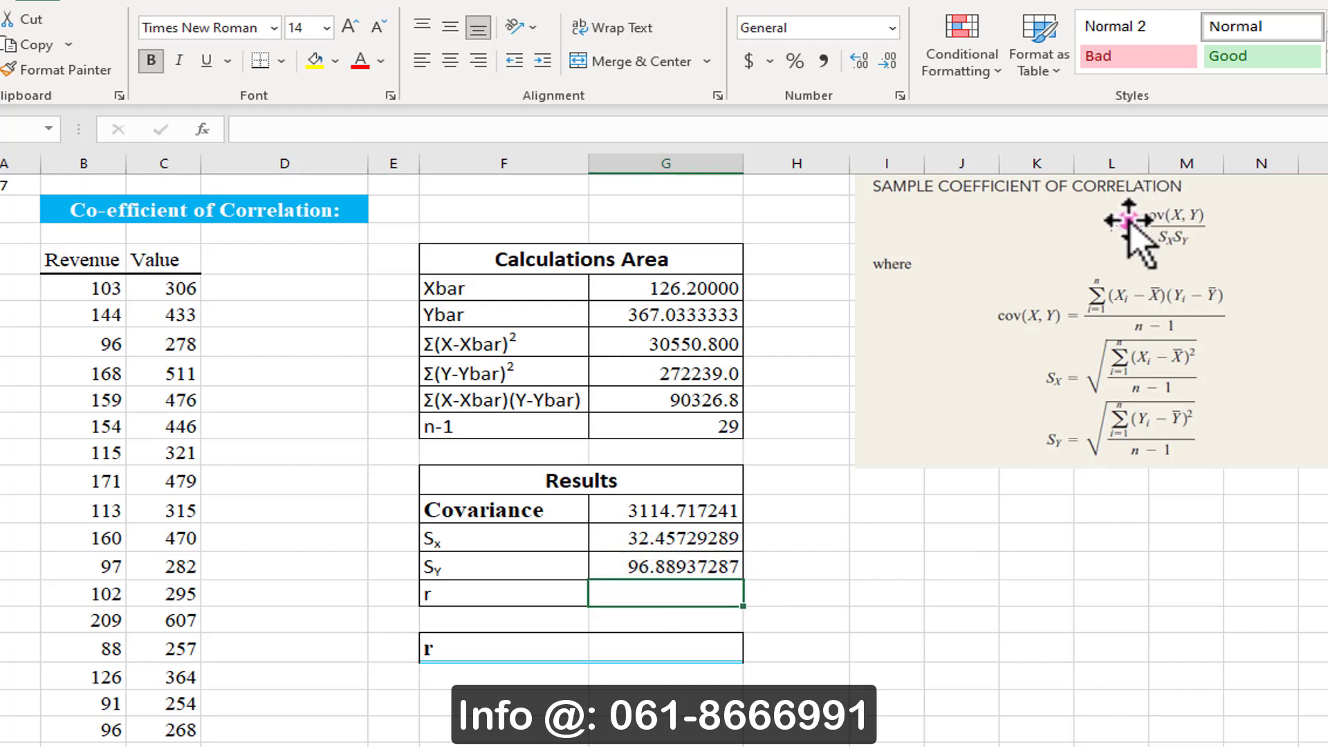
drag(960, 373, 929, 552)
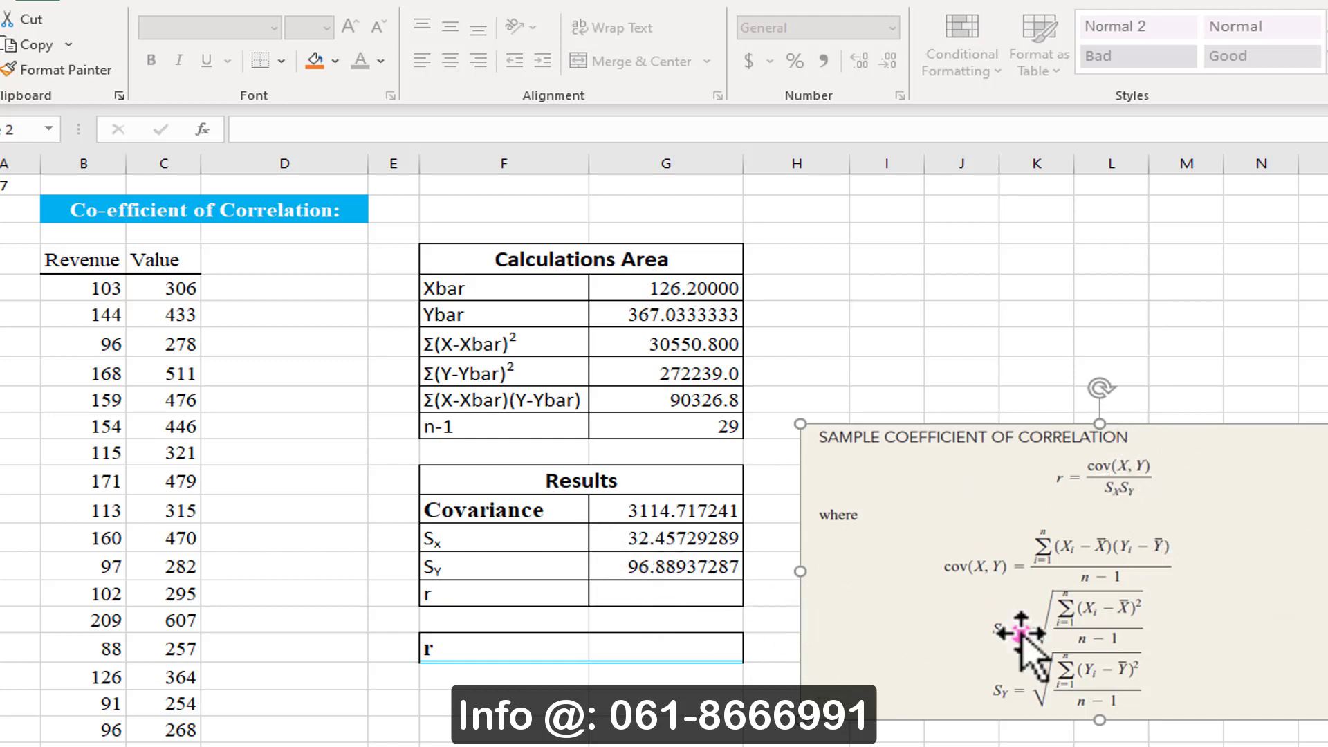
drag(1231, 489, 1252, 482)
Calculate r in the Results table by dividing the Covariance by the product of Sx and Sy with =G13/(G14*G15).
click(610, 595)
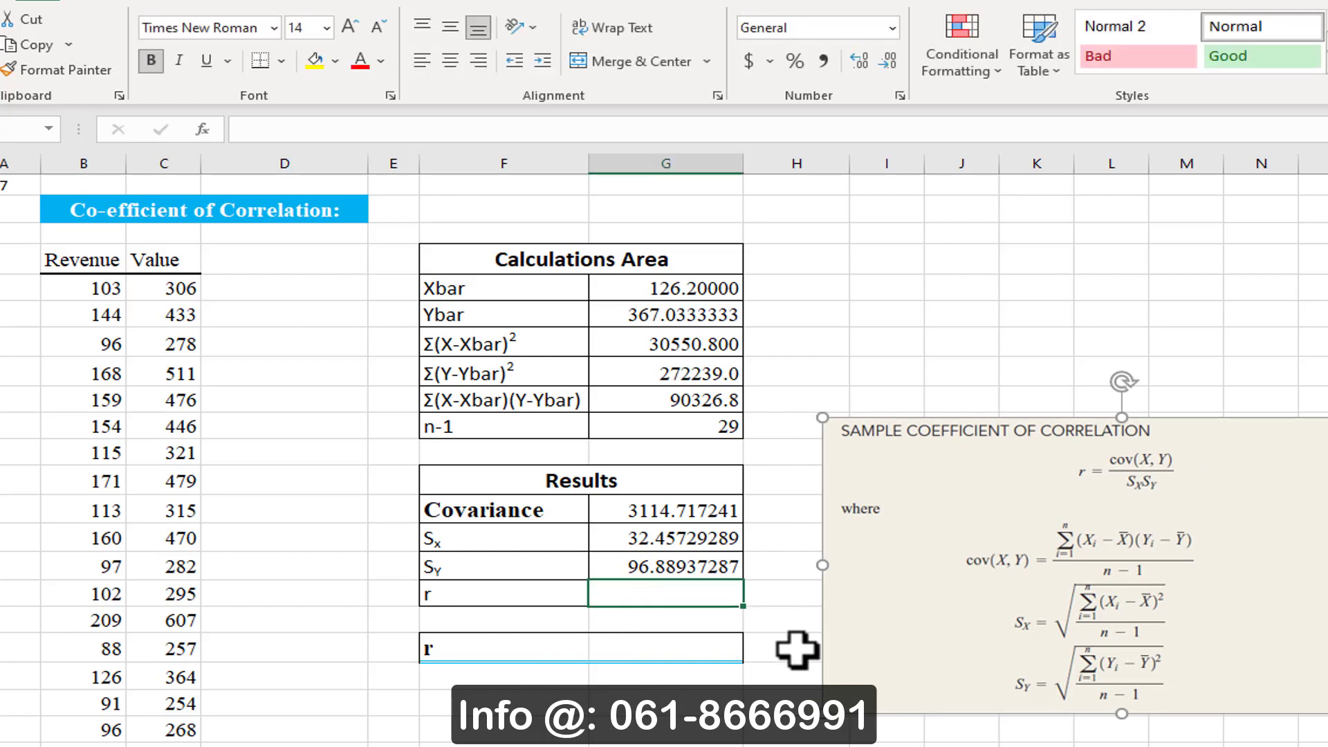
text(=)
click(678, 509)
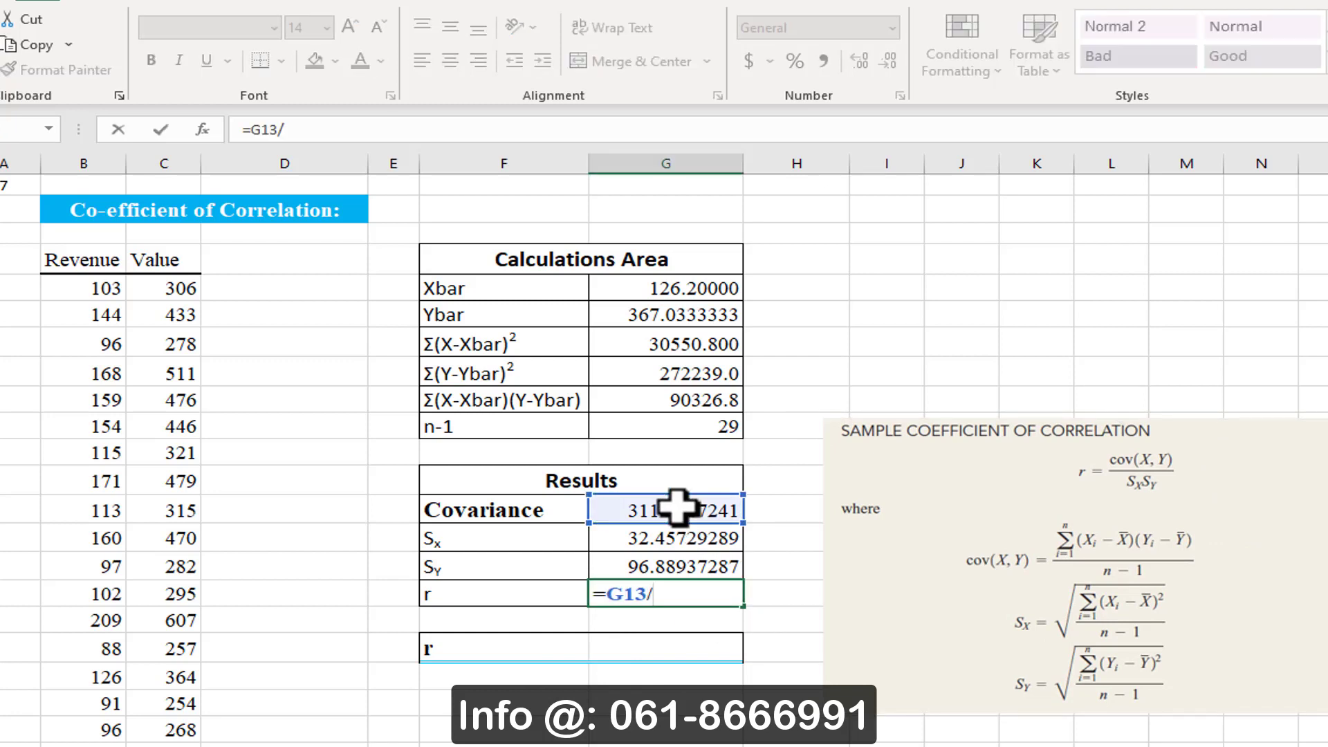
text(/()
click(695, 537)
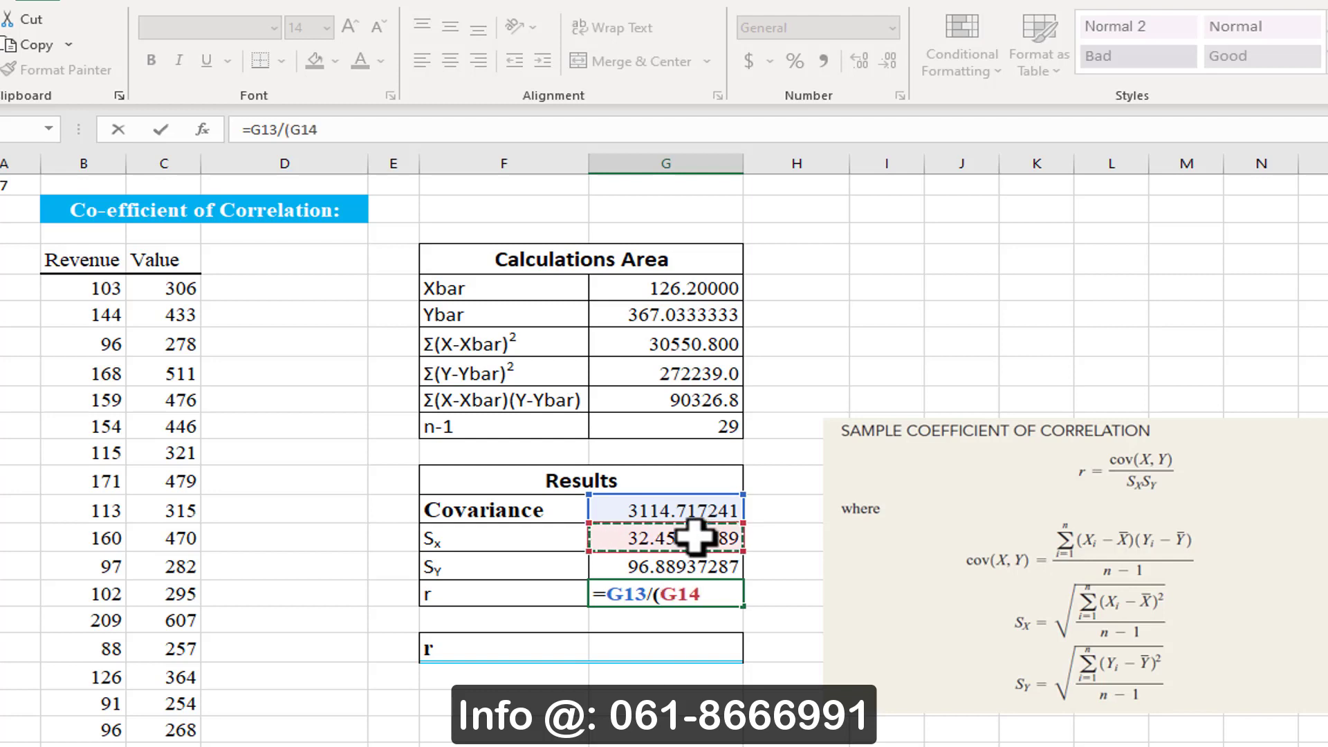
text(*)
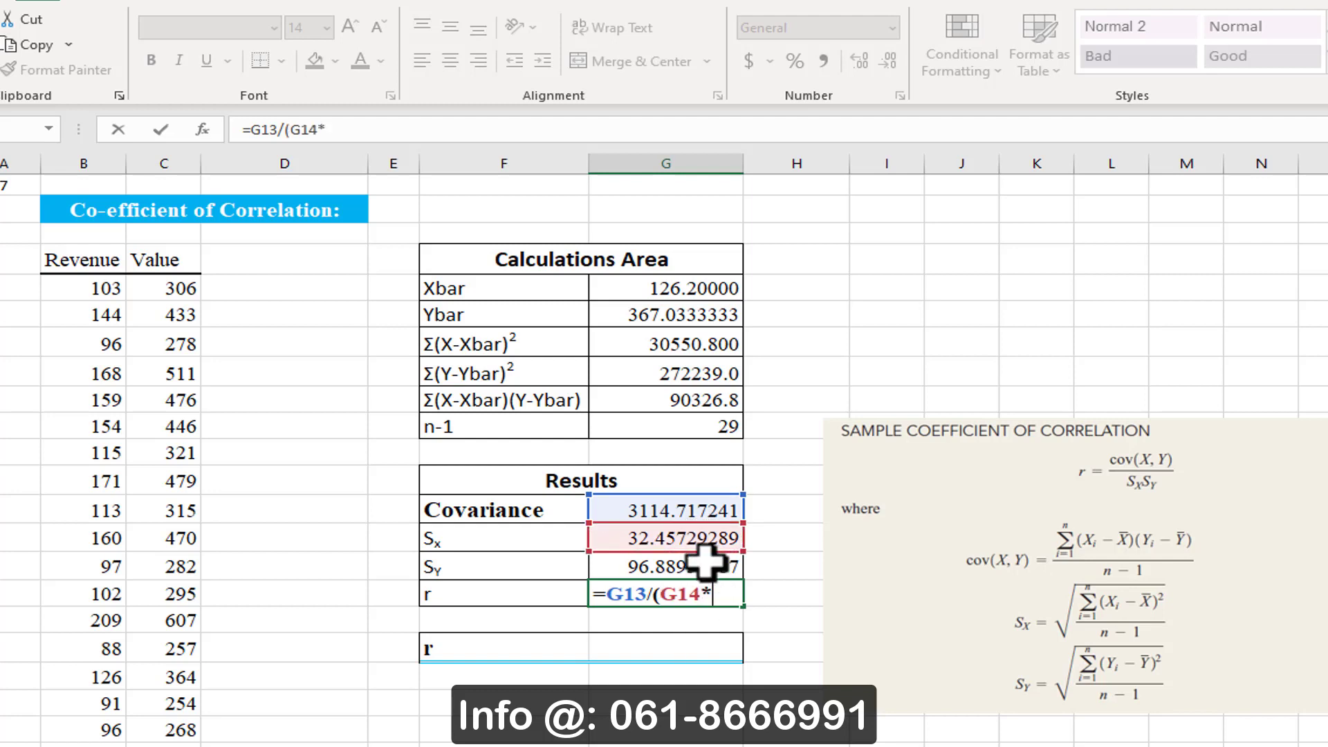
click(723, 566)
text())
key(Return)
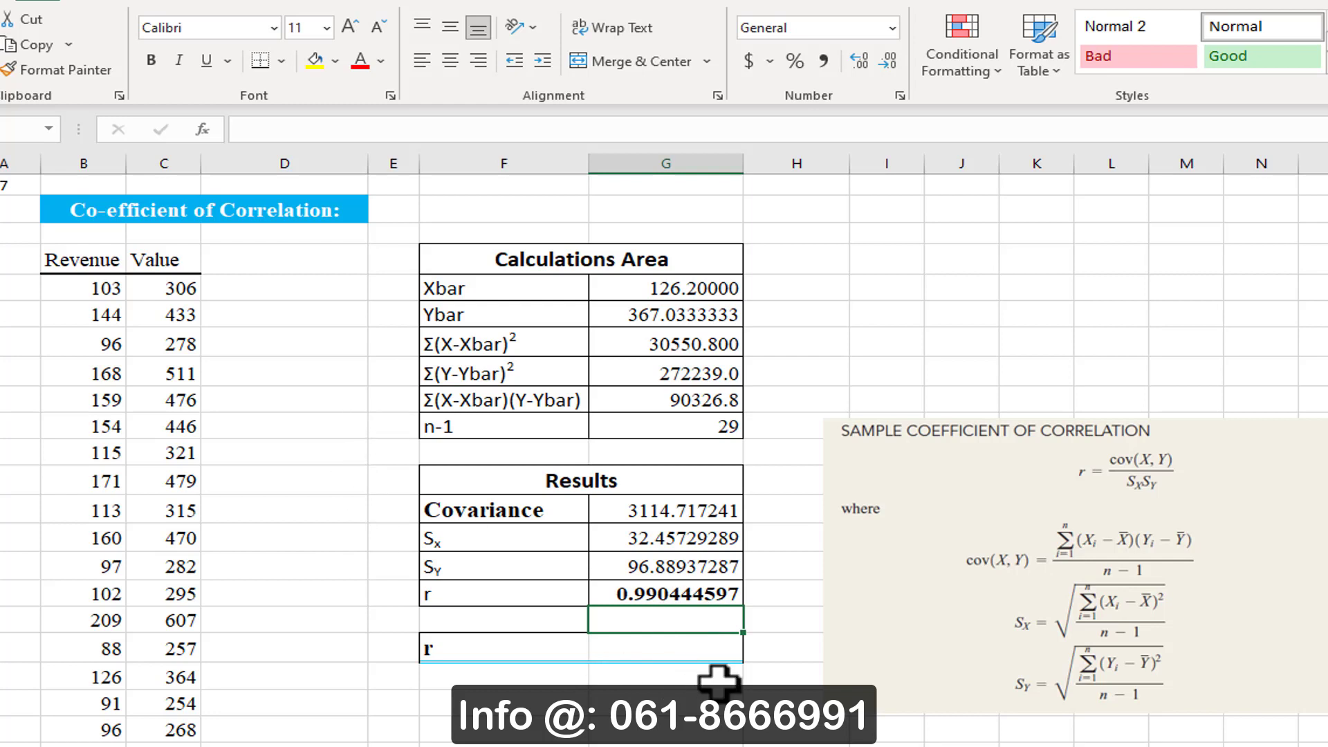
Review the manual calculation of r, from the Xbar row of the Calculations Area through the end of the Results table.
click(676, 639)
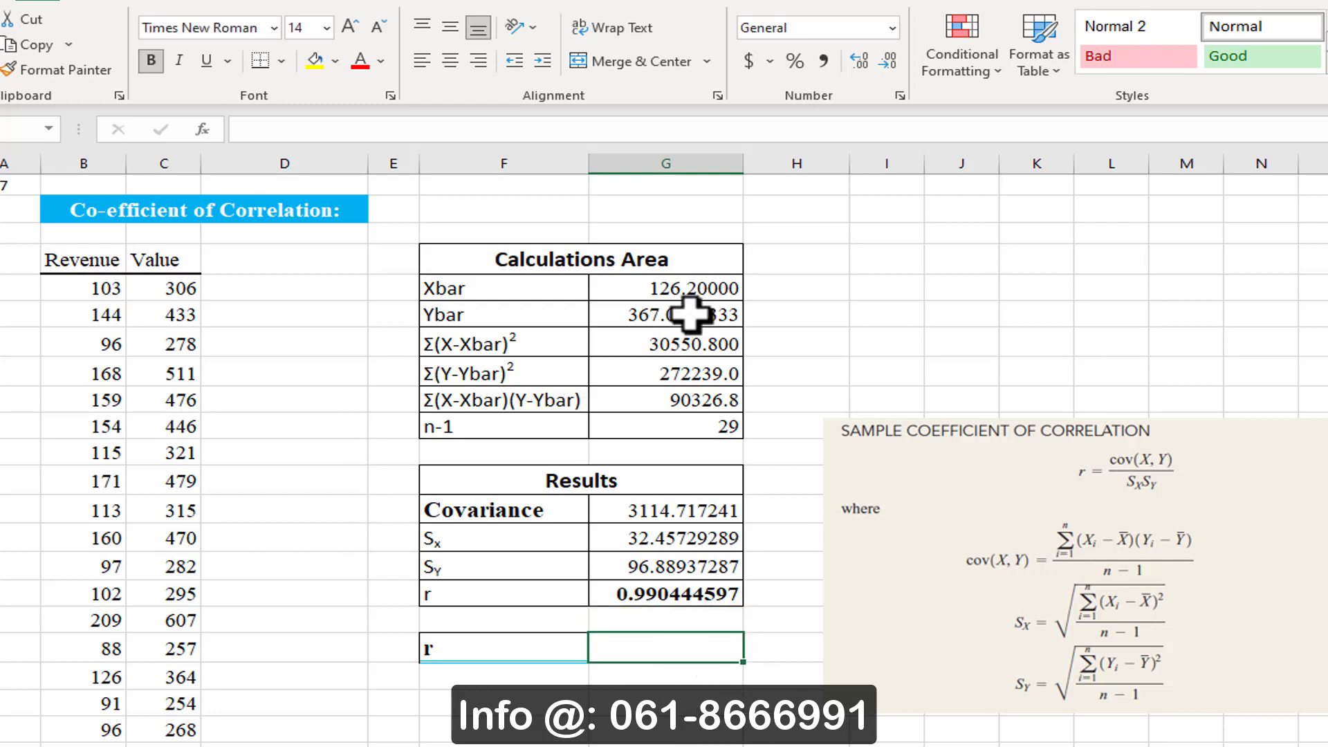
click(450, 268)
drag(720, 571, 723, 592)
click(713, 647)
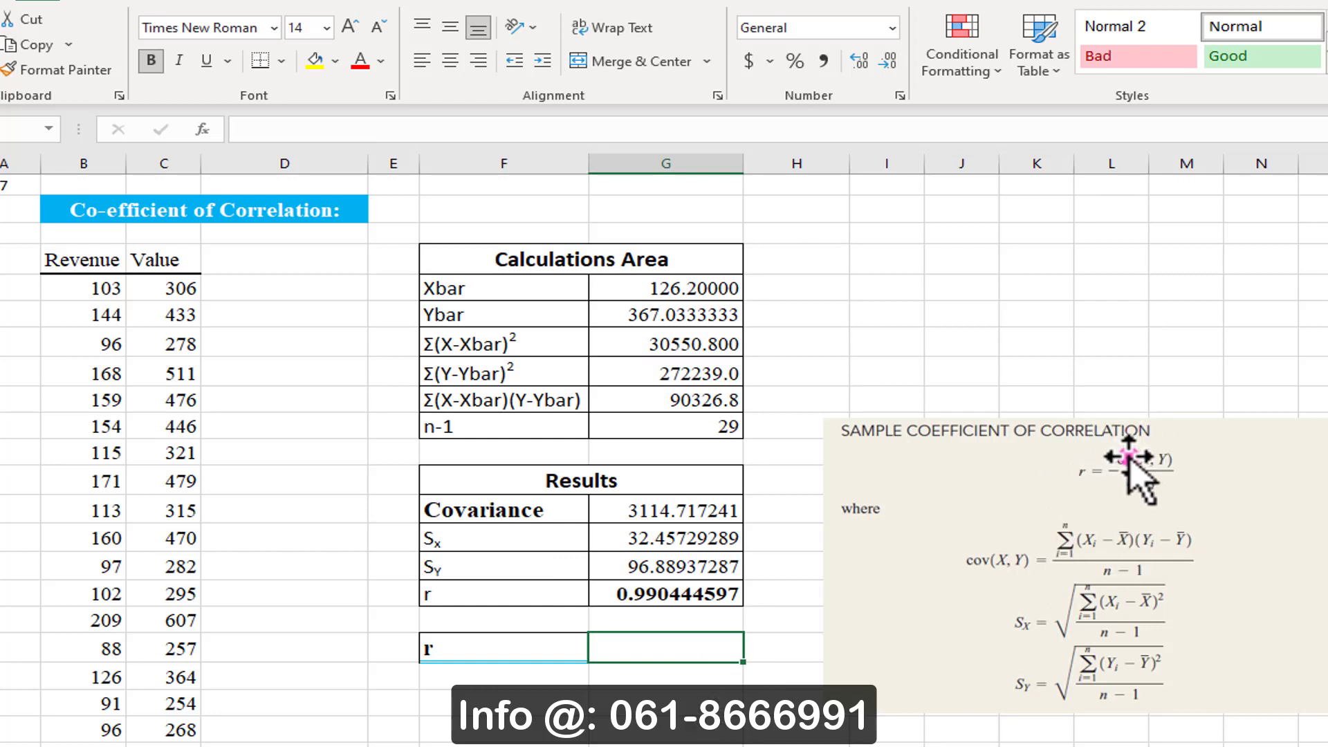
click(671, 596)
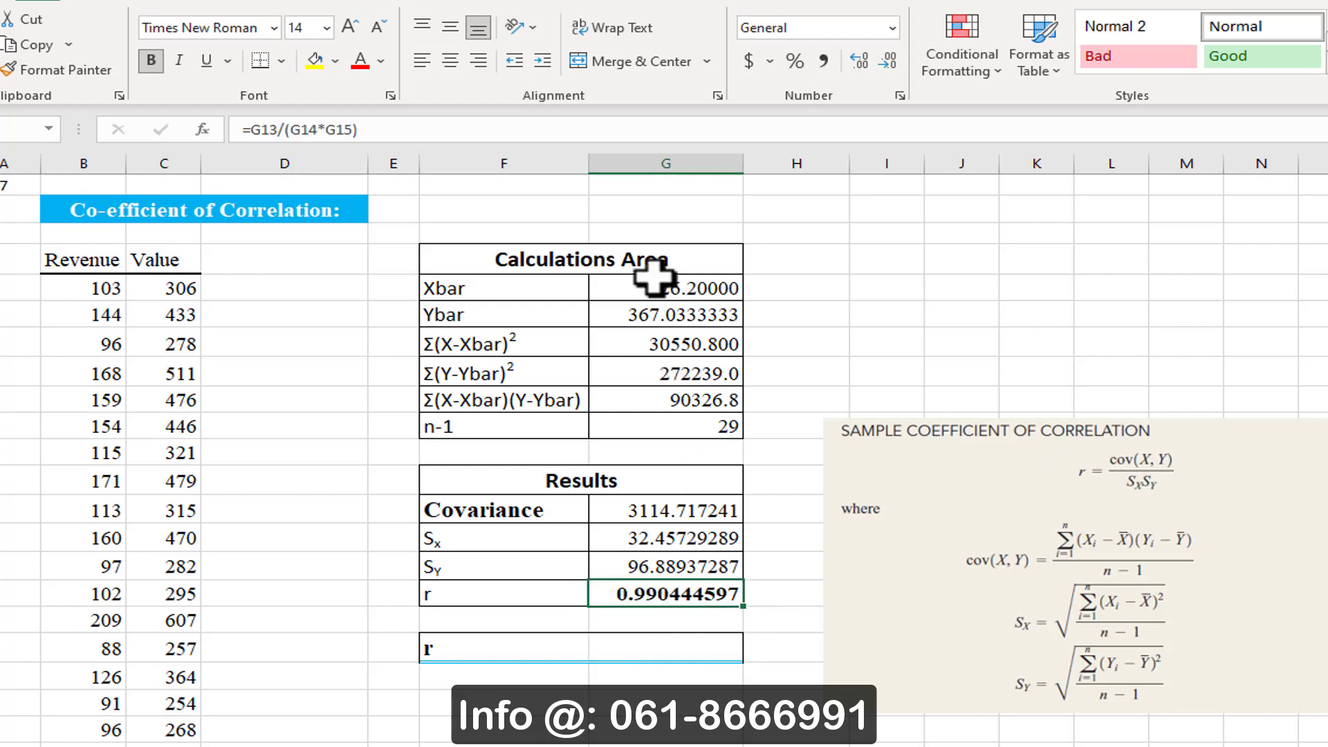
mouse_move(526, 287)
mouse_down()
mouse_move(744, 498)
mouse_move(737, 601)
mouse_up()
Calculate the separate r below the Results table directly from the Revenue and Value columns with =CORREL(B5:B34,C5:C34).
click(714, 648)
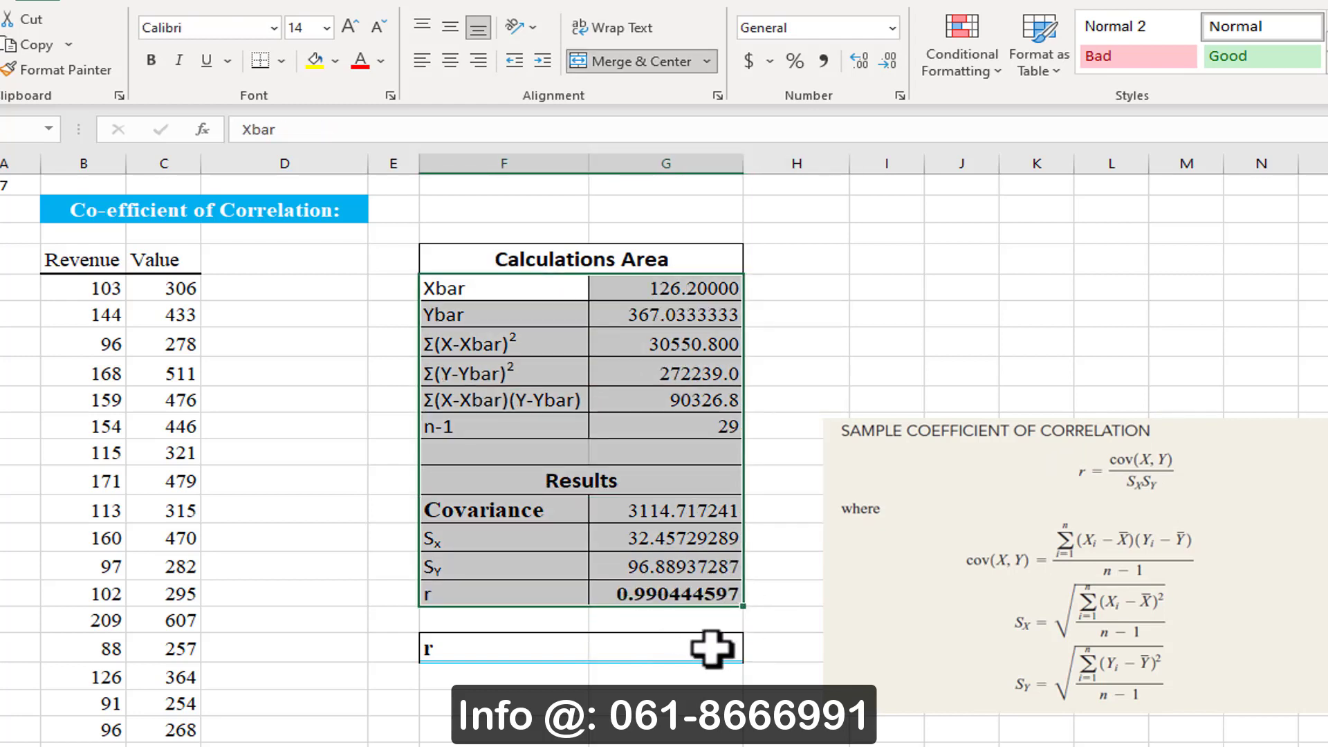
click(700, 648)
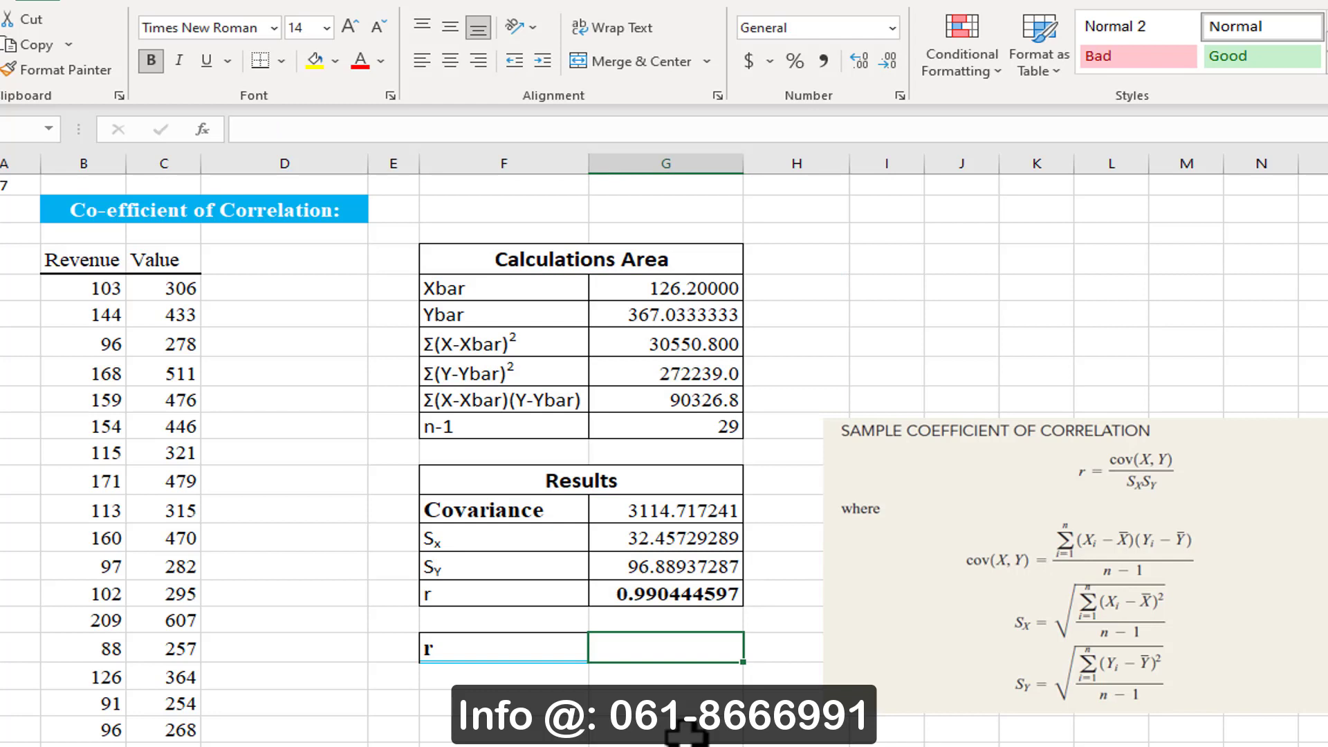
text(=COR)
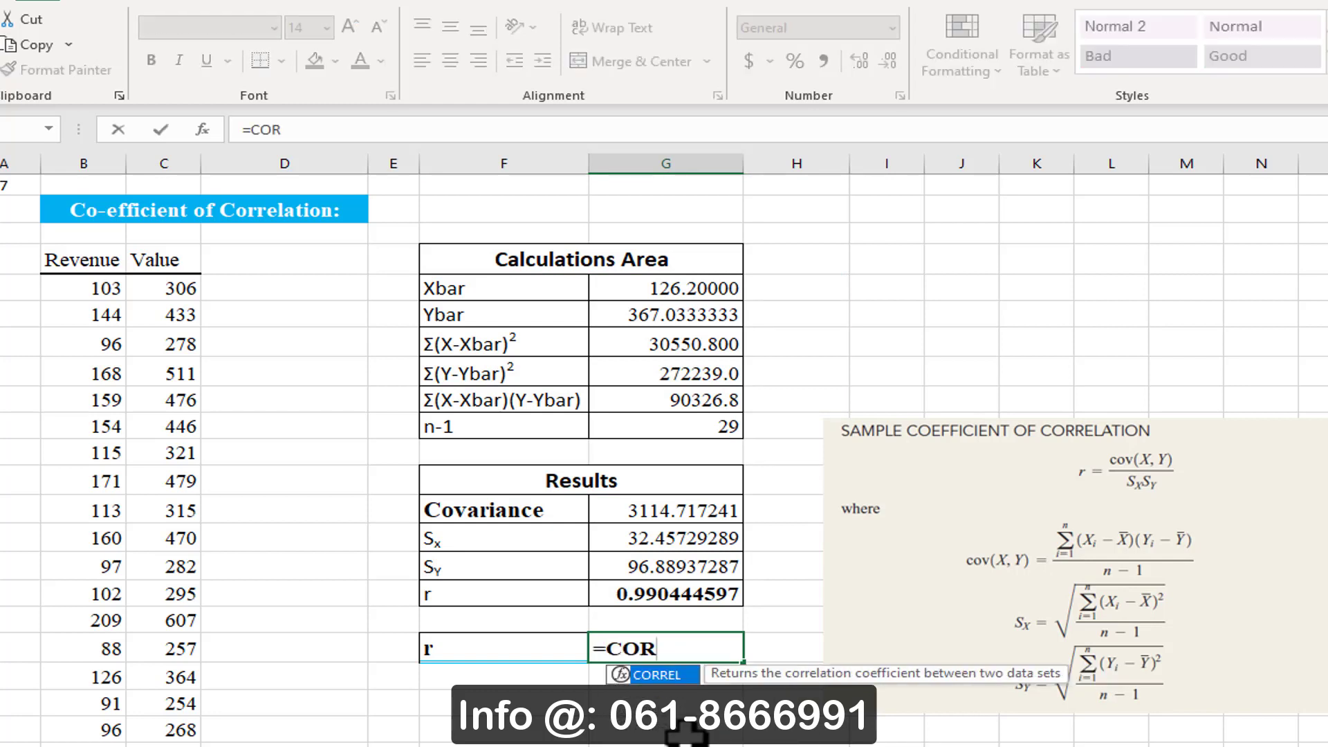
key(Tab)
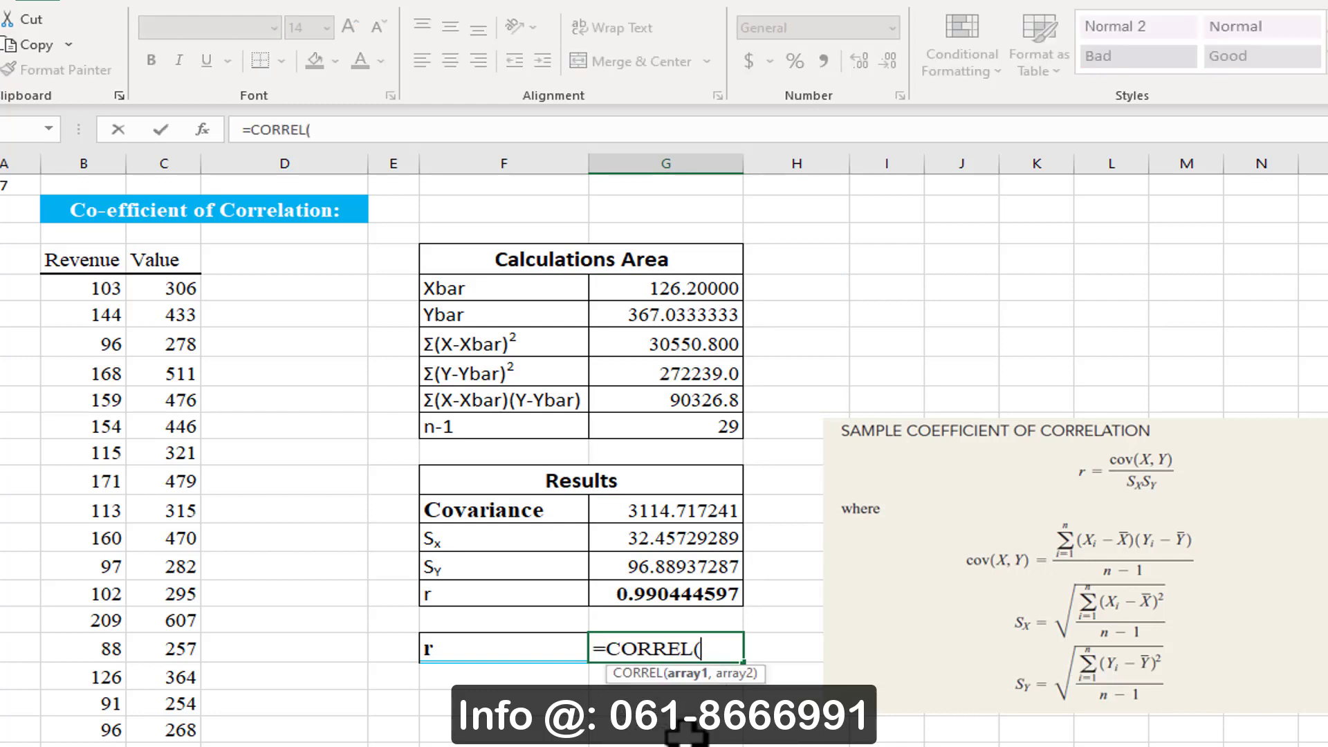
click(694, 649)
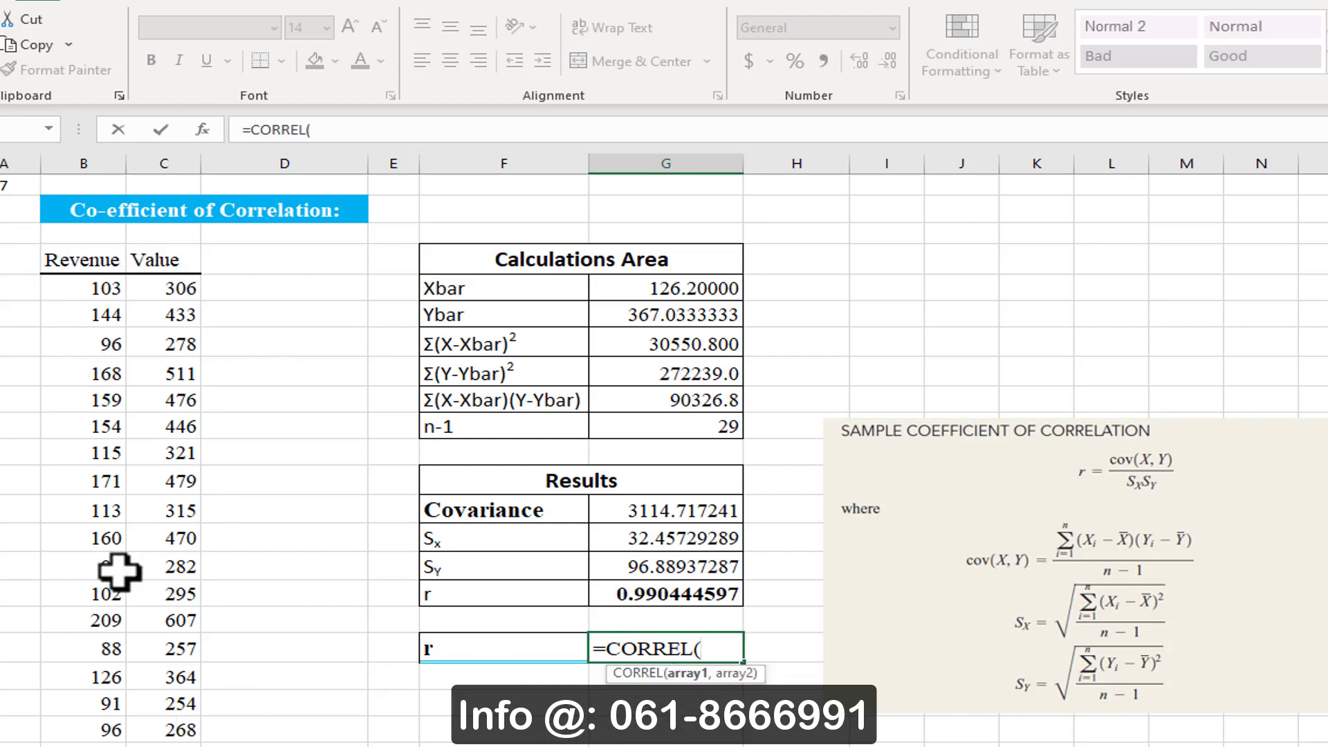
click(82, 289)
key(ctrl+shift+Down)
scroll(297, 370, down, 2)
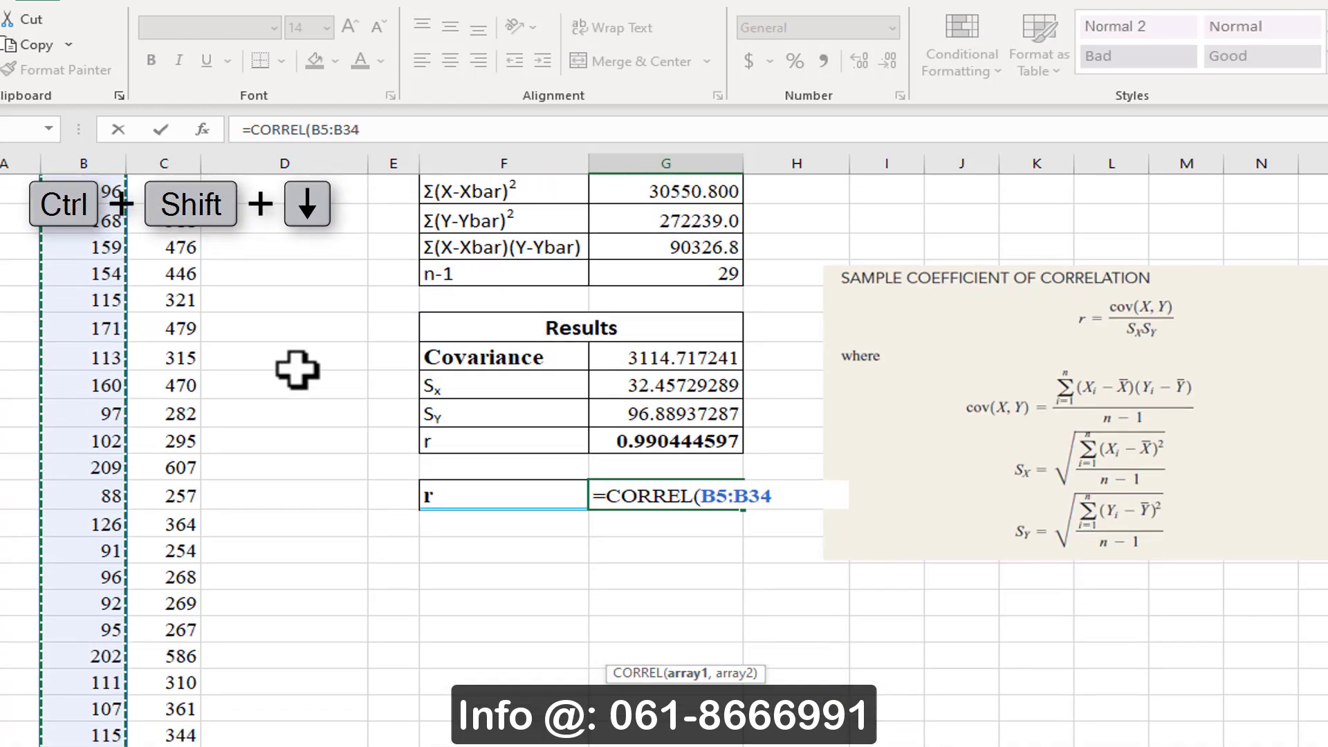
text(,)
scroll(510, 339, up, 2)
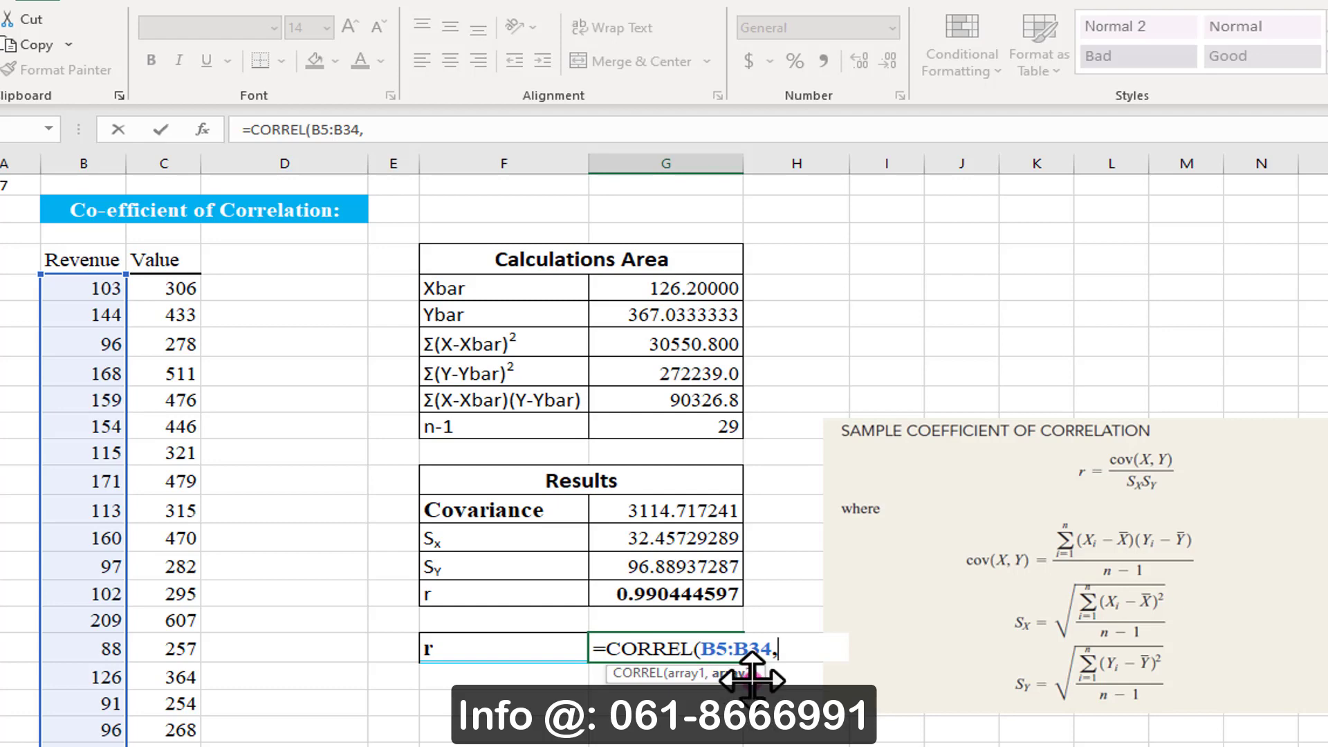
click(156, 284)
key(ctrl+shift+Down)
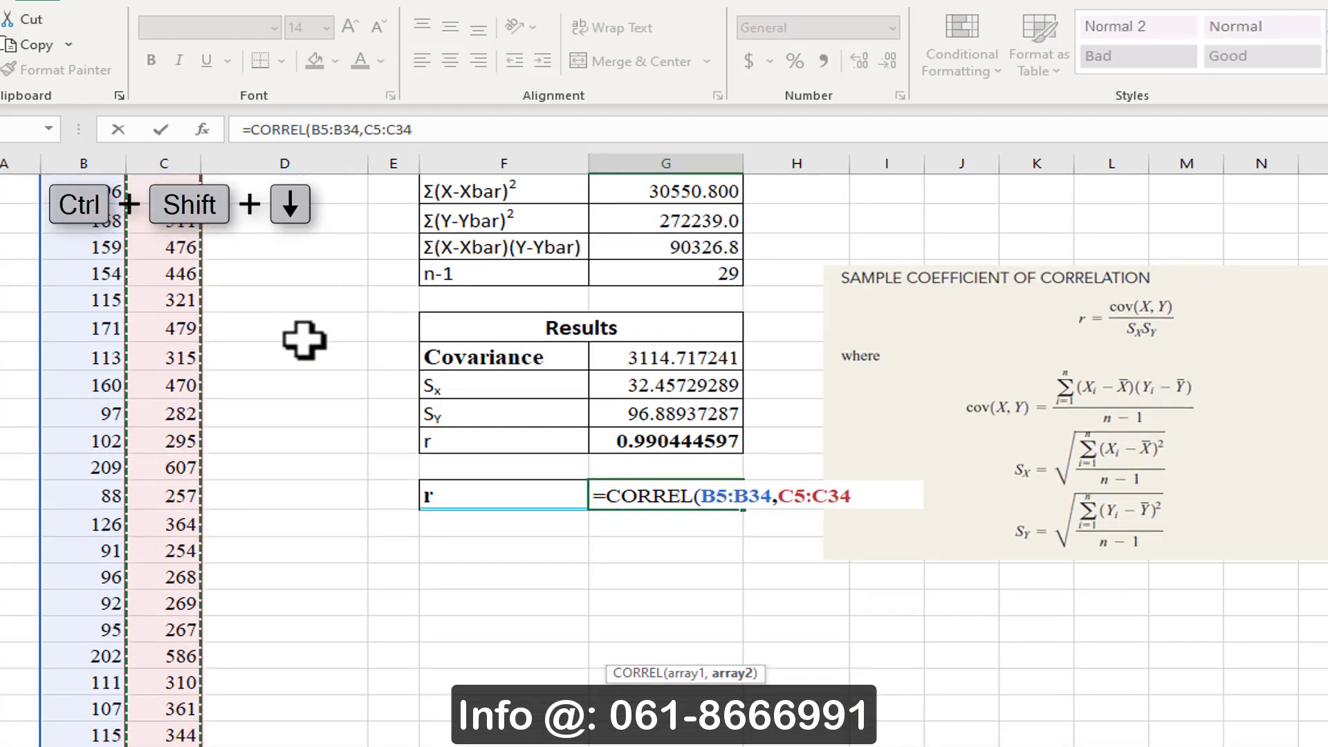
text())
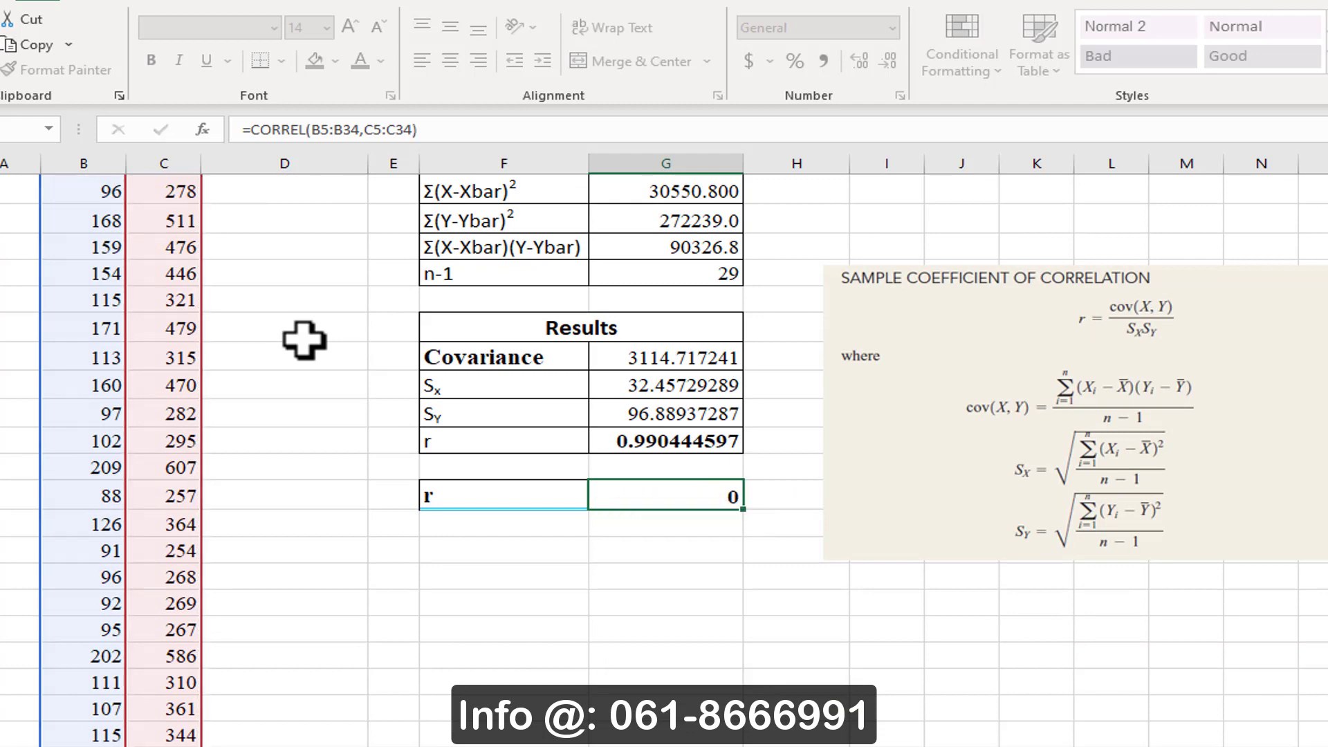
key(Return)
scroll(717, 539, up, 2)
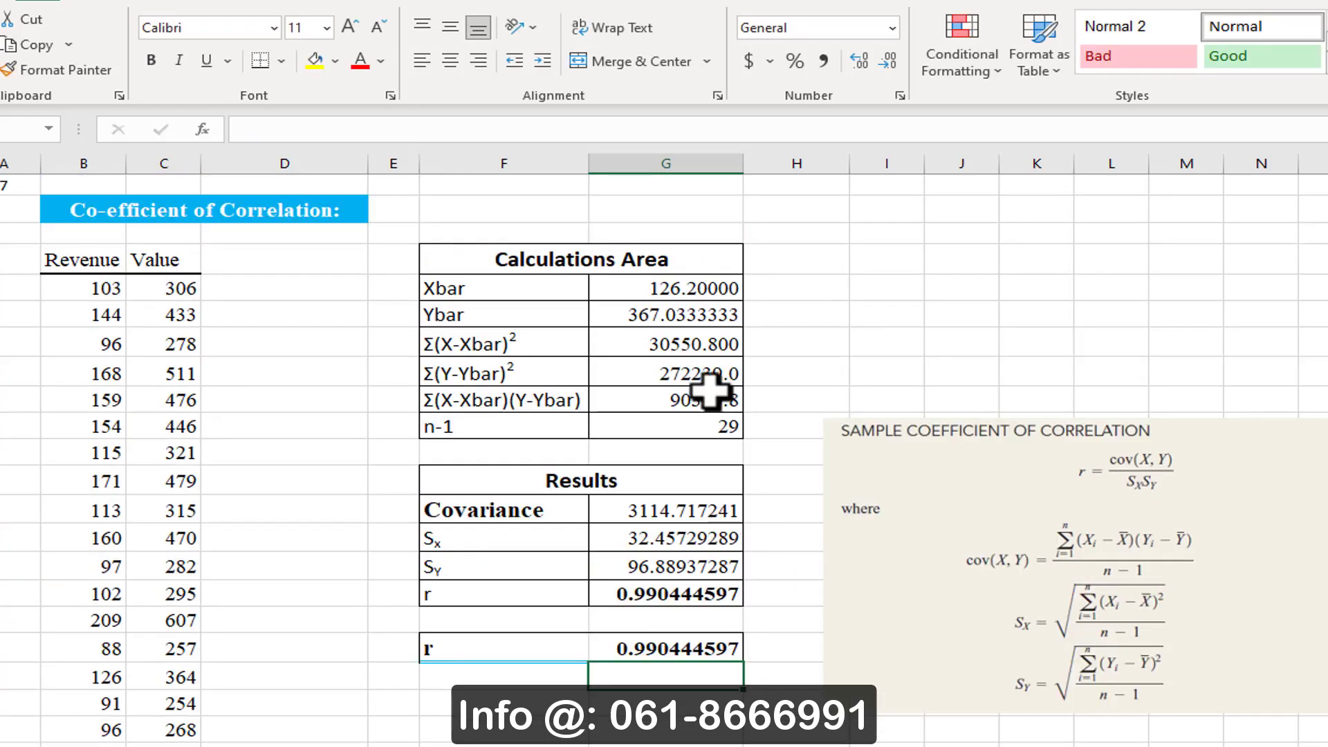
Compare the formula of r in the Results table with the CORREL formula below it, leaving both unedited.
click(676, 643)
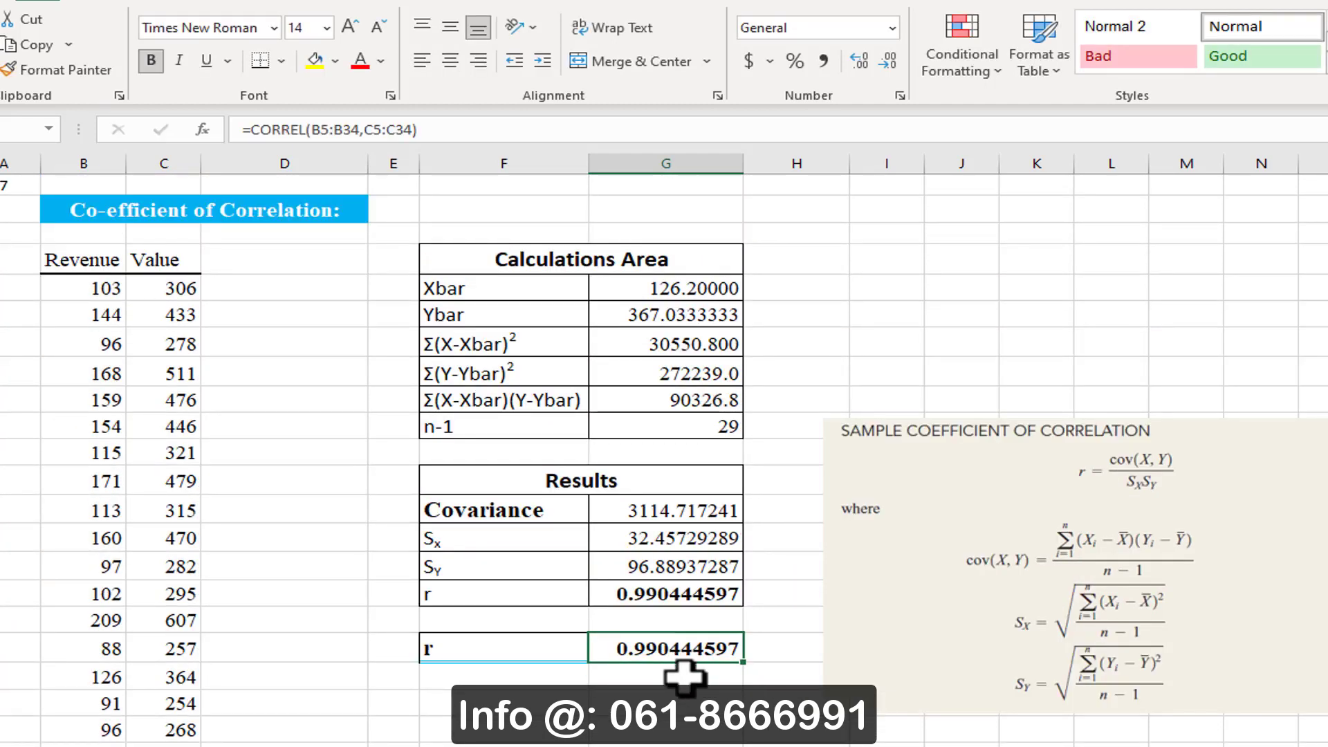
click(673, 591)
double_click(675, 592)
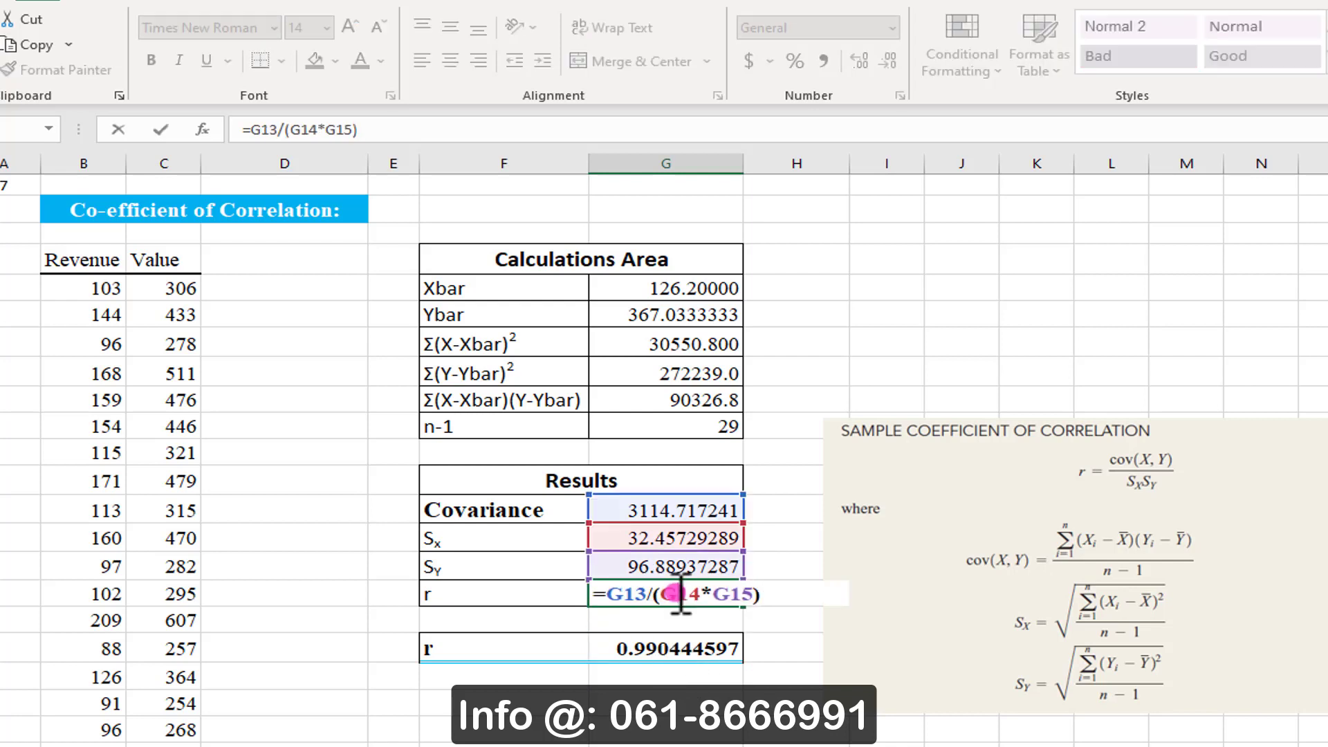
key(Escape)
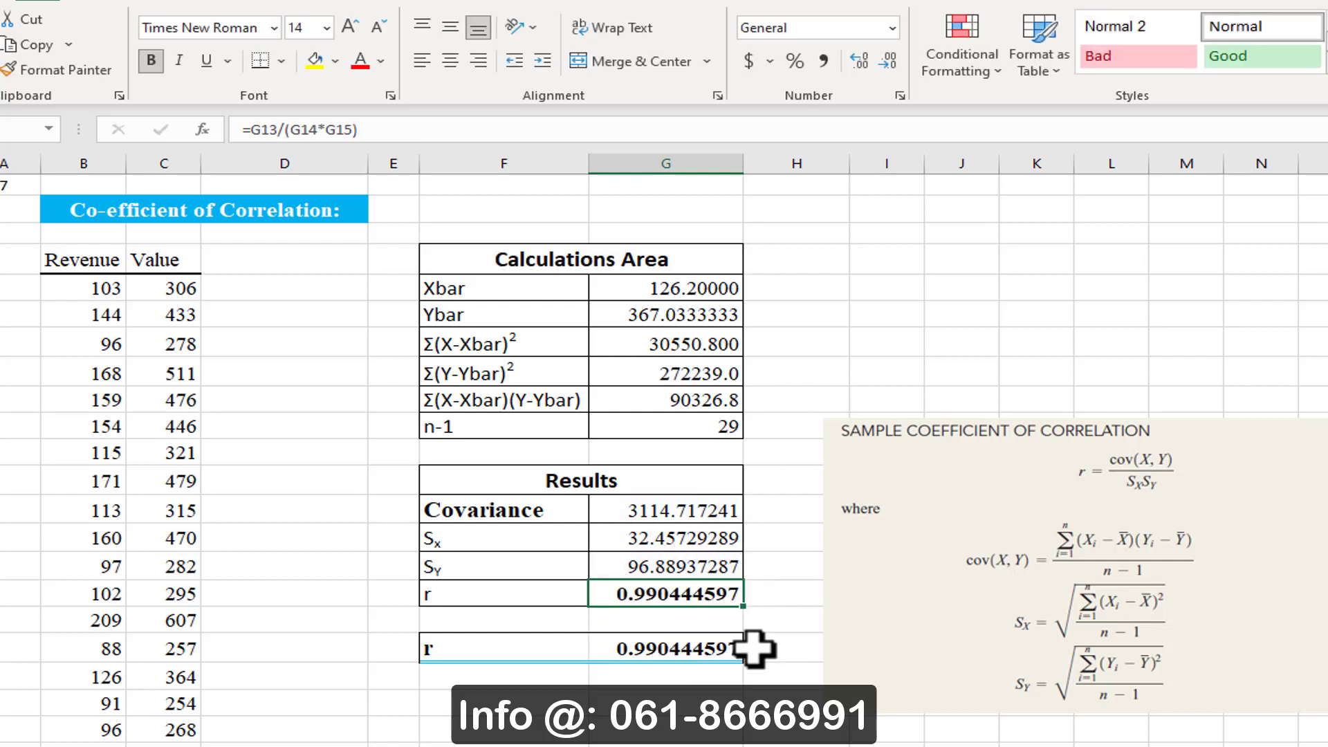
click(725, 645)
double_click(724, 644)
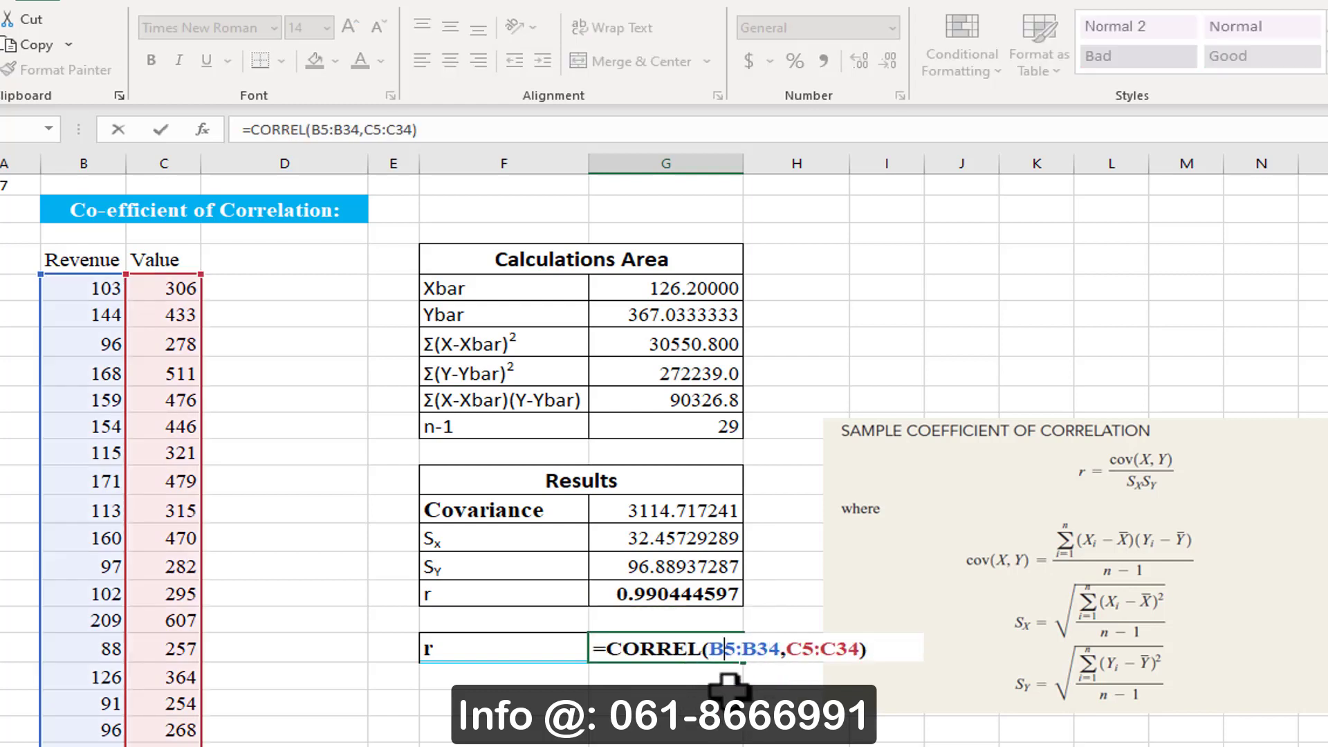
key(Escape)
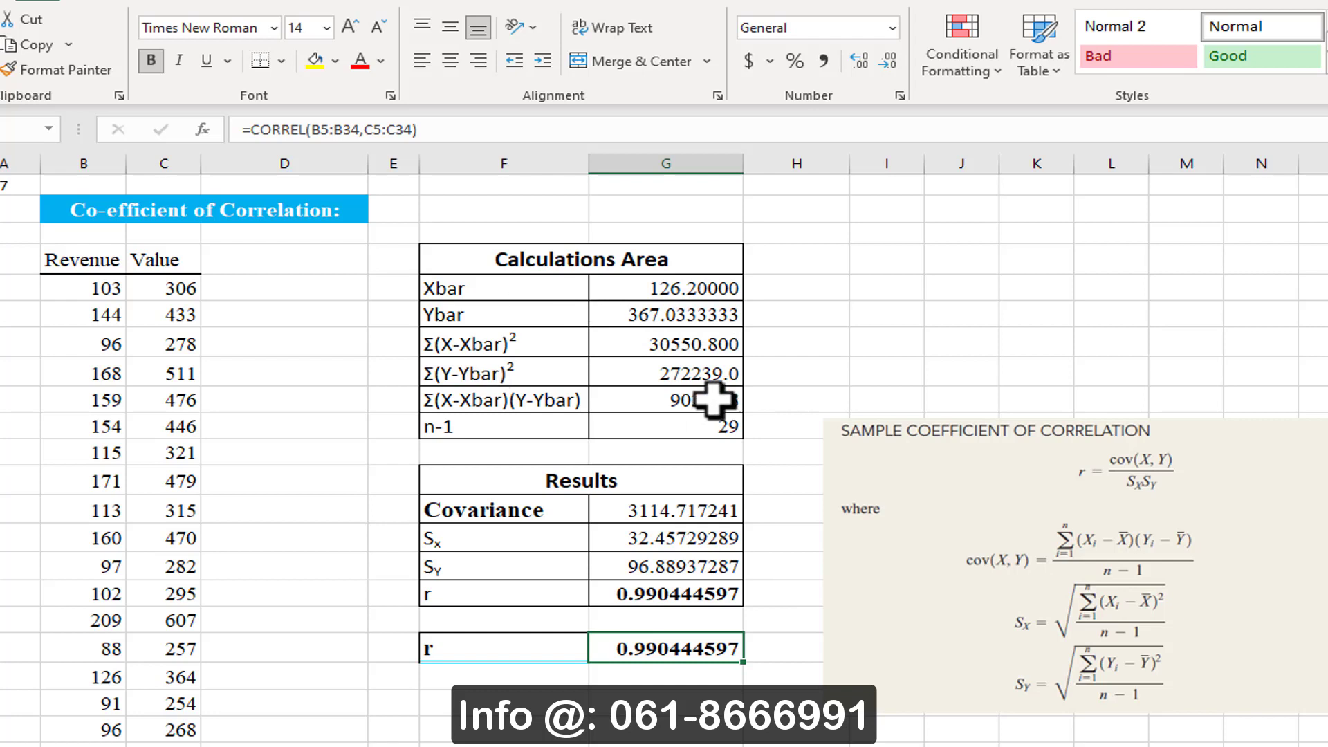
Clear the Covariance, Sx, Sy and r values in the Results table, keeping the separate CORREL result below it.
drag(646, 339, 662, 395)
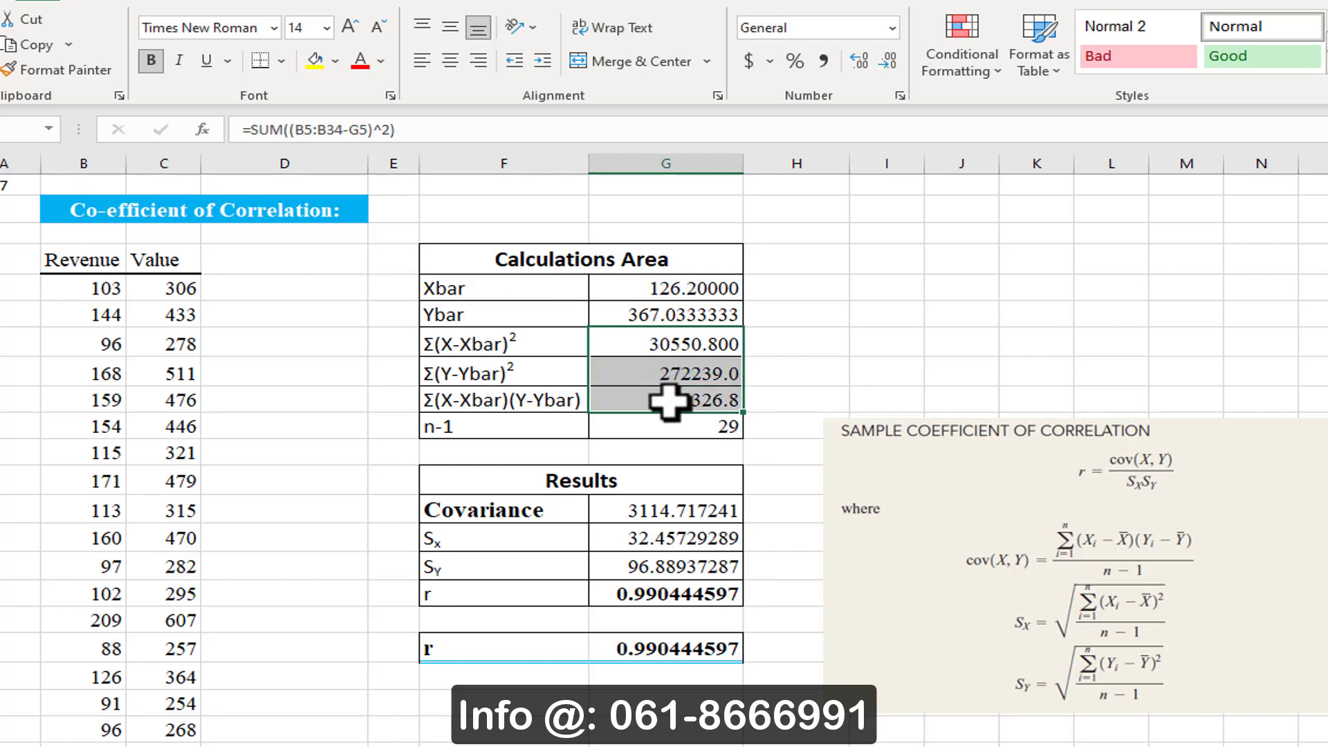
drag(688, 509, 699, 595)
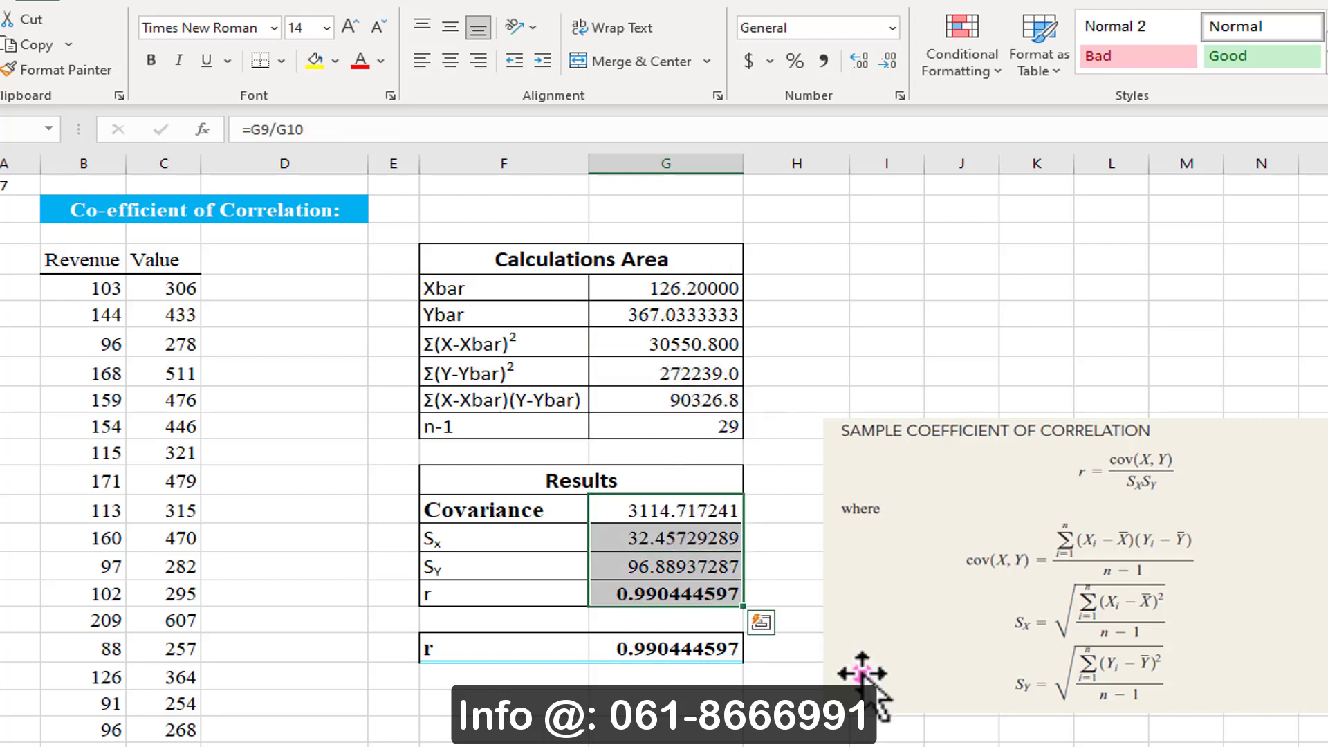
key(Delete)
Calculate the Covariance in the Results table directly from the Revenue and Value columns with =COVARIANCE.S(B5:B34,C5:C34).
click(687, 499)
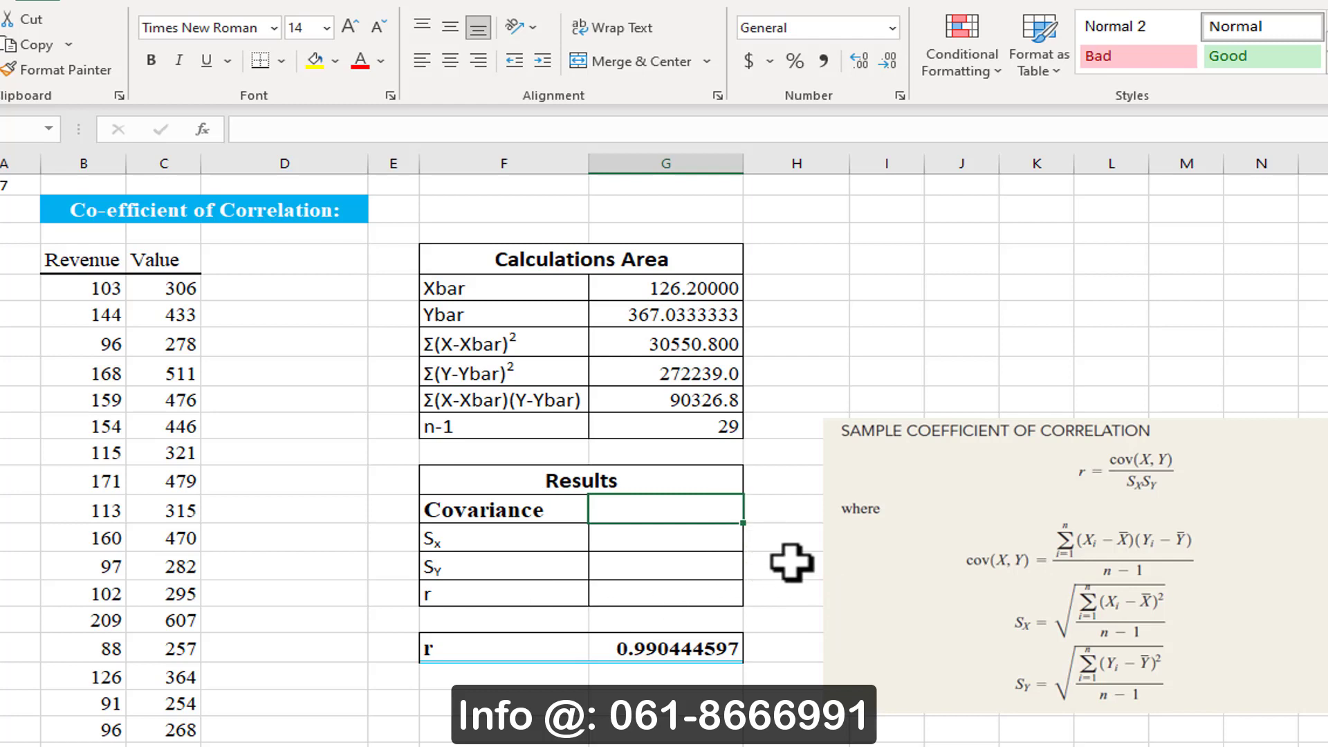
text(=)
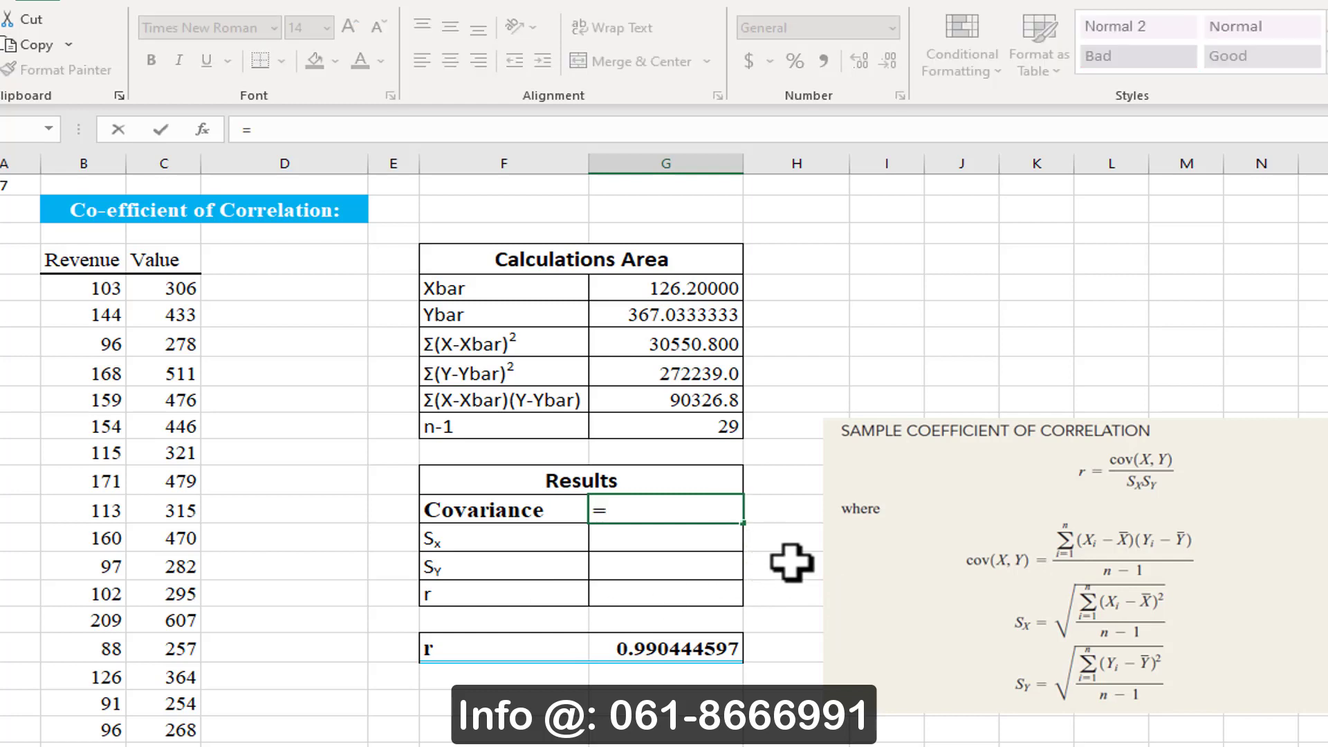
text(COV)
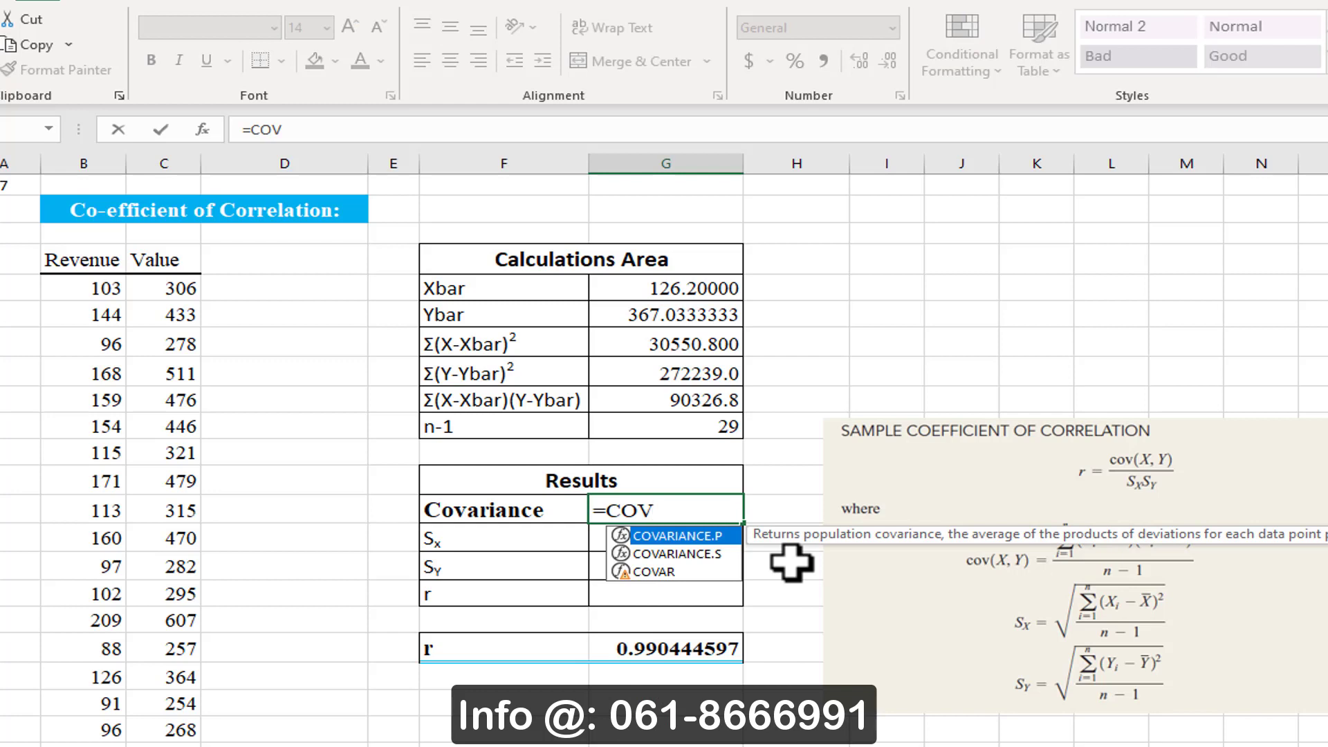
click(668, 541)
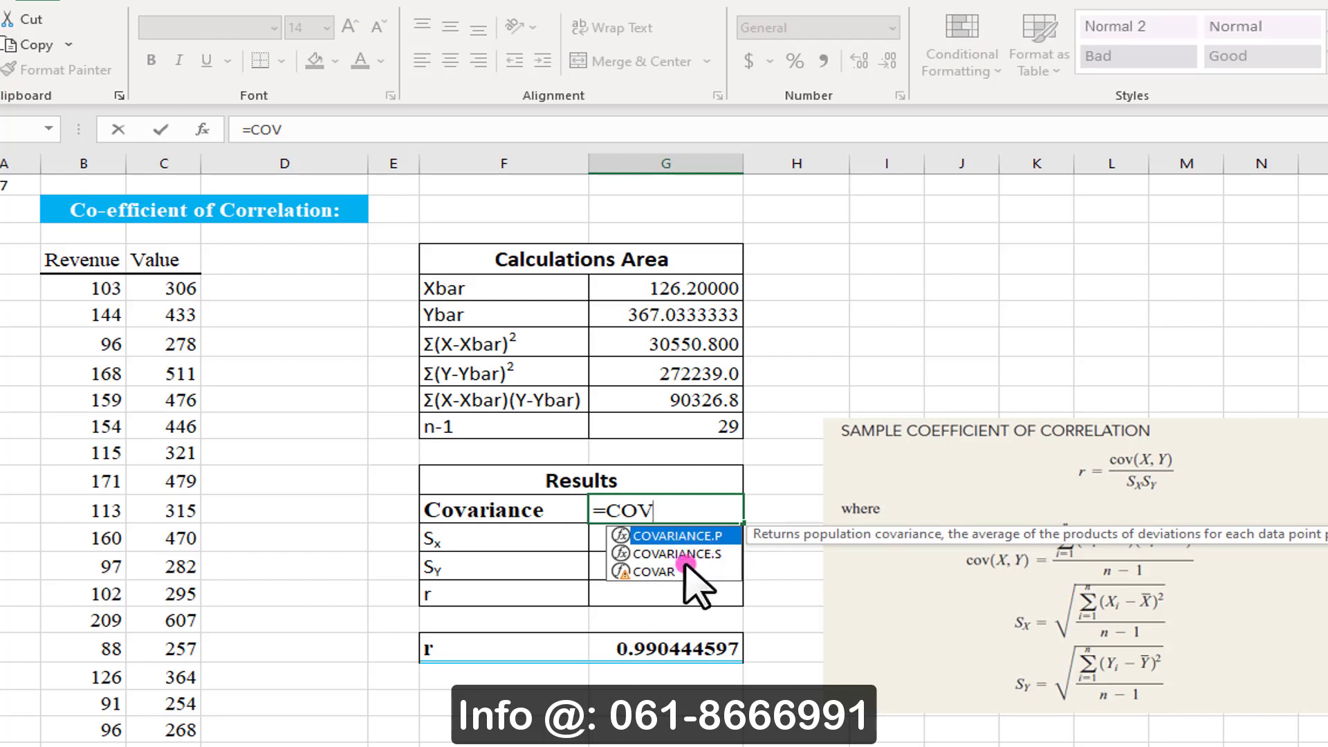
key(Down)
key(Tab)
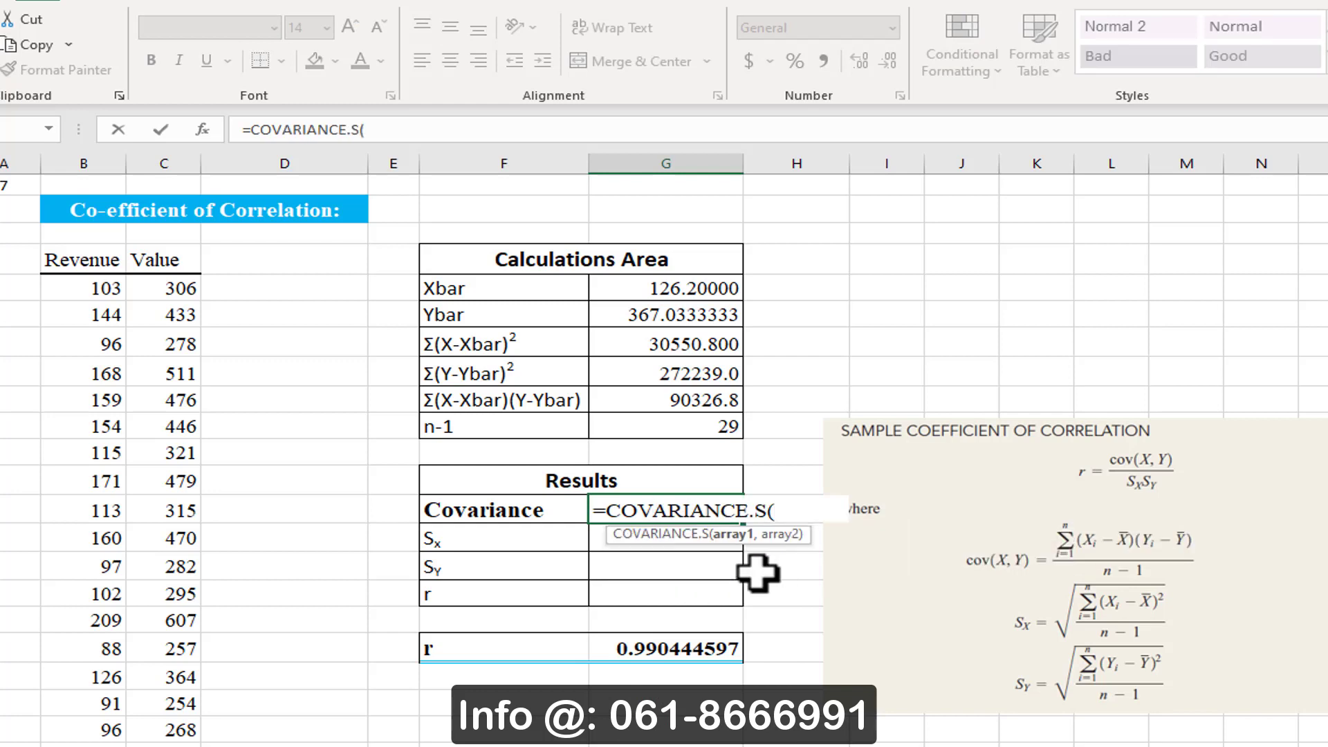
click(81, 285)
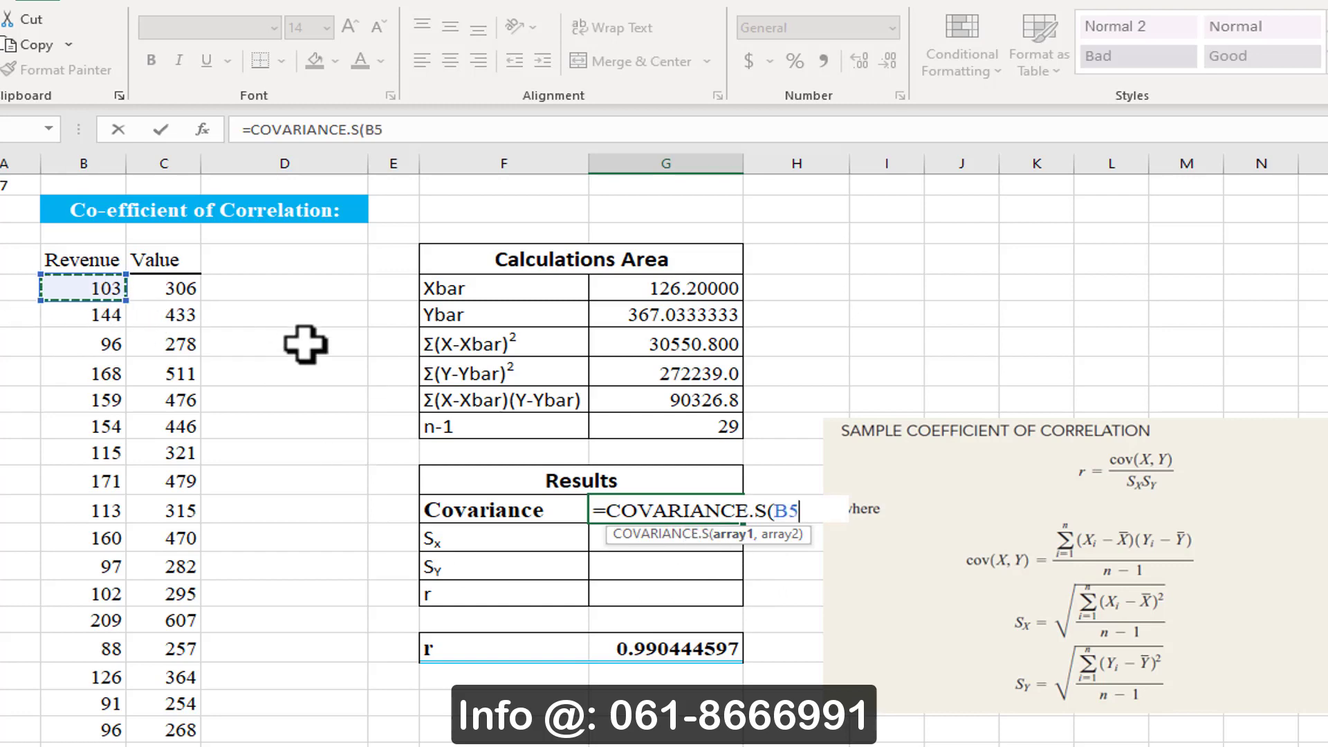
key(ctrl+shift+Down)
text(,)
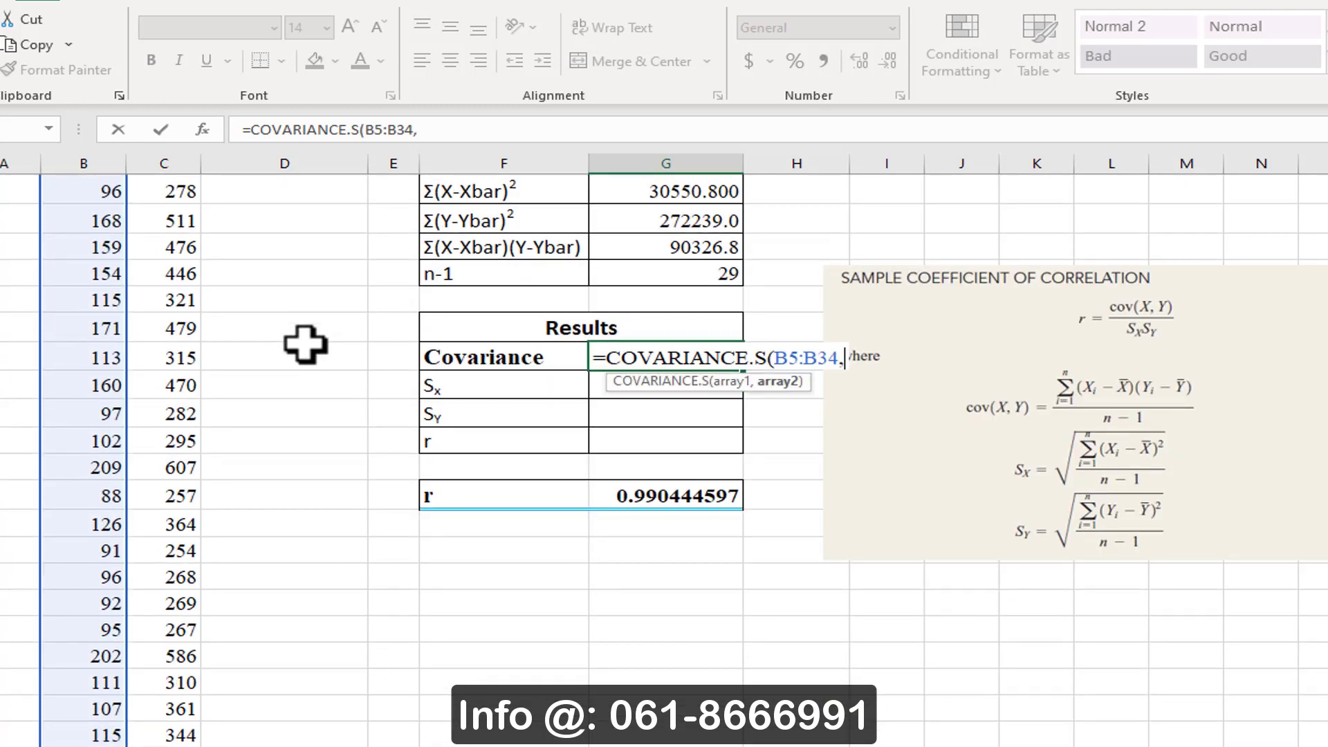
scroll(306, 344, up, 2)
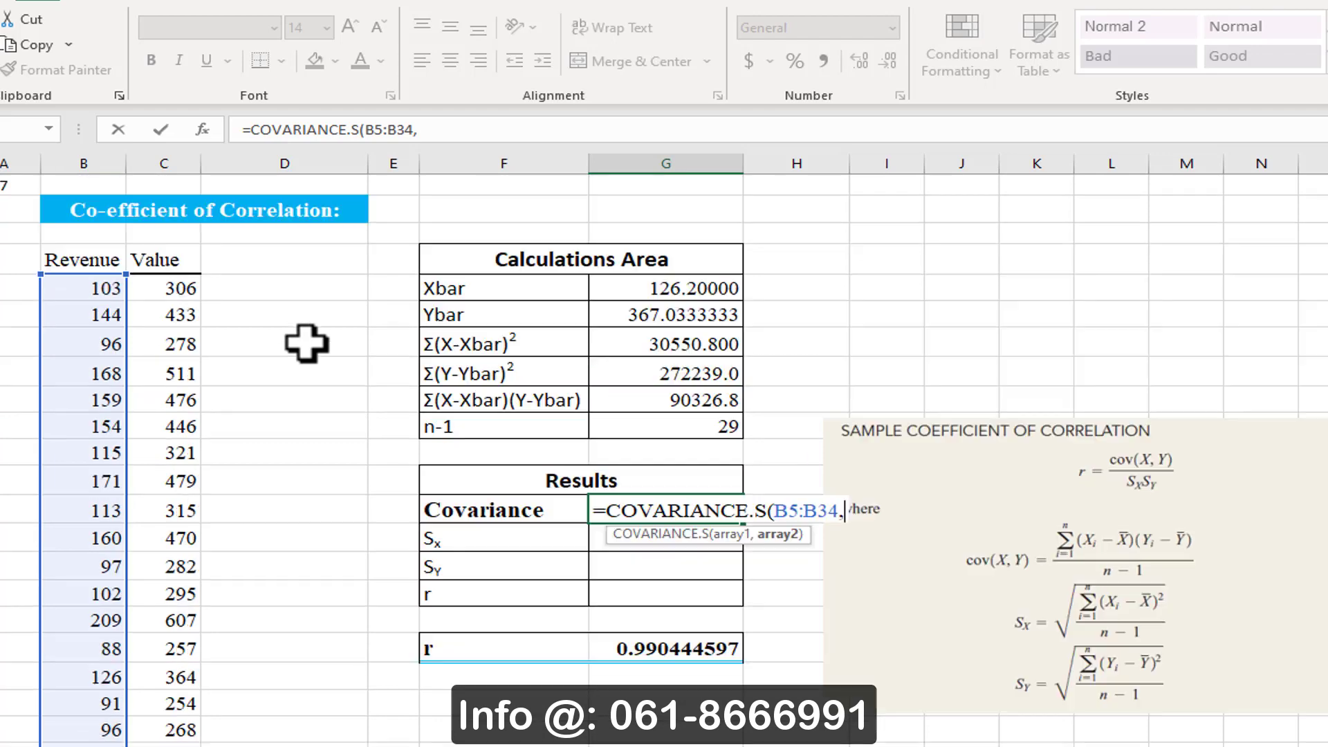
click(178, 289)
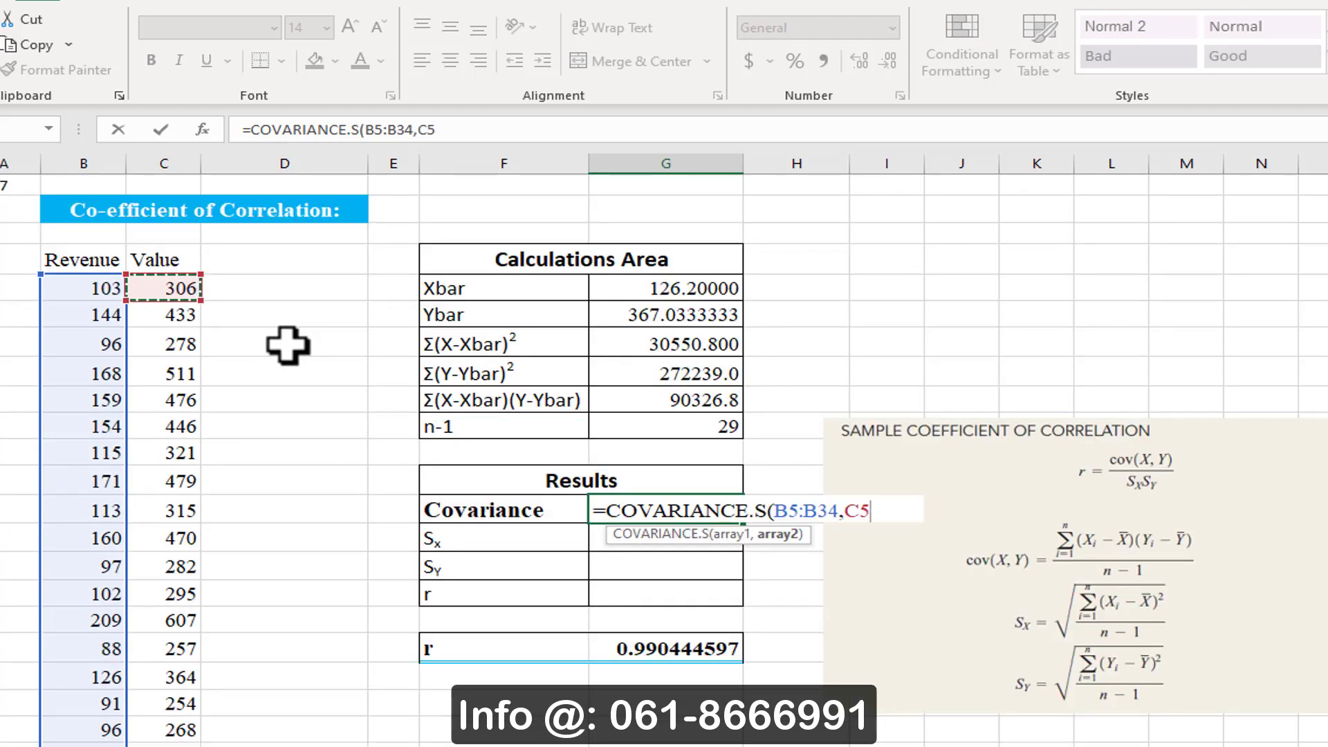
key(ctrl+shift+Down)
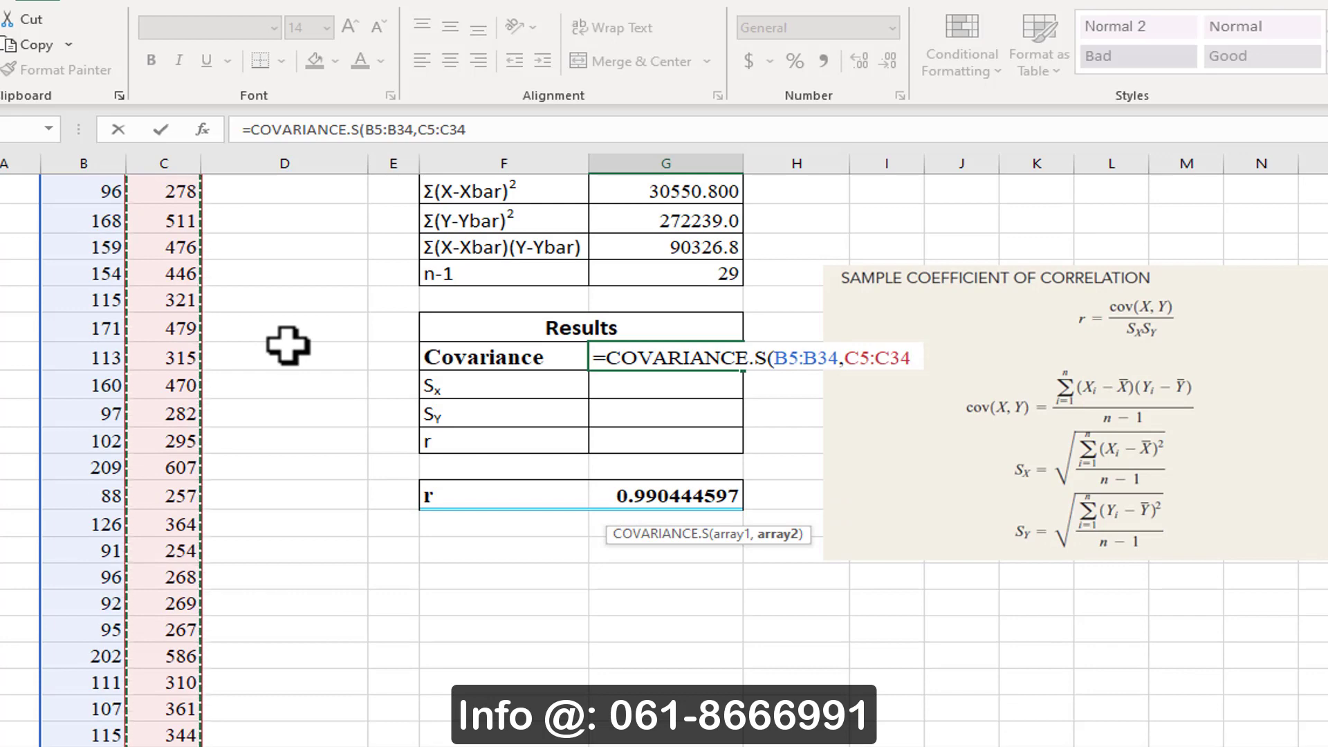
text())
key(Return)
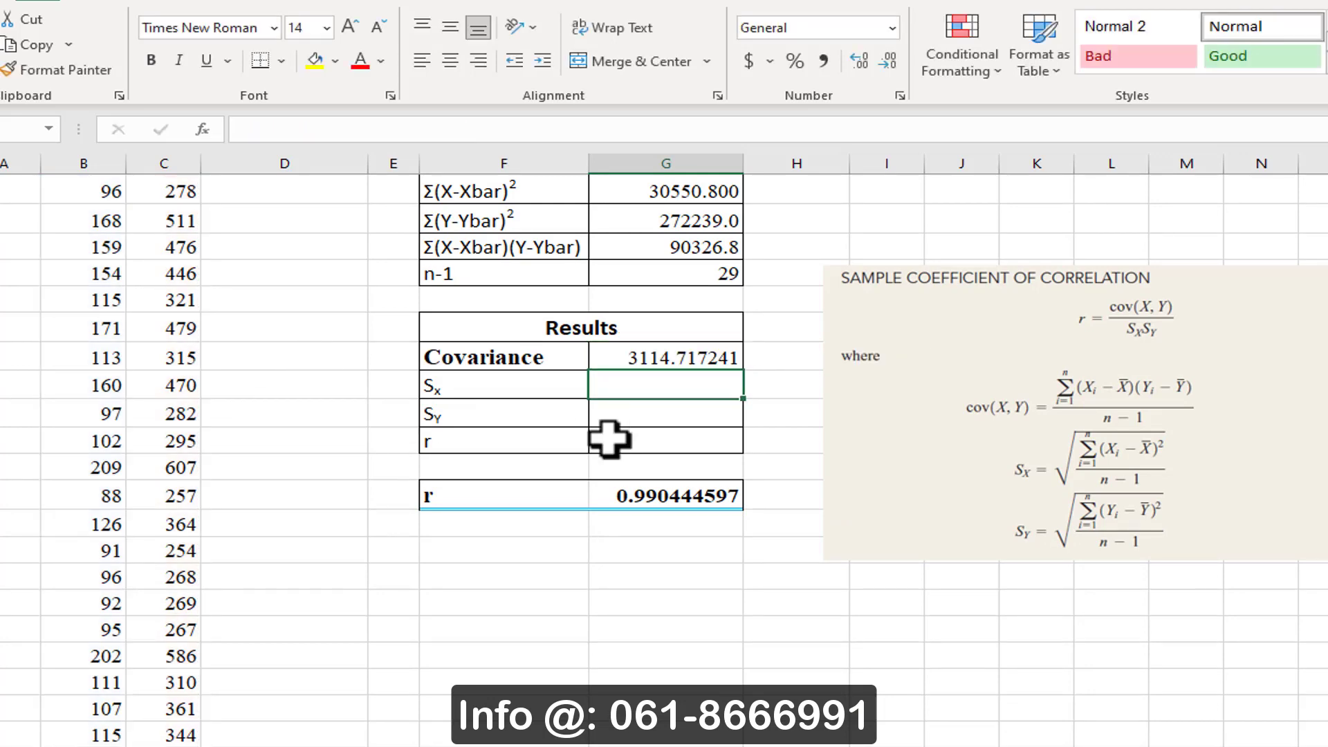
Calculate Sx in the Results table as the sample standard deviation of the Revenue column with =STDEV.S(B5:B34).
scroll(608, 438, up, 2)
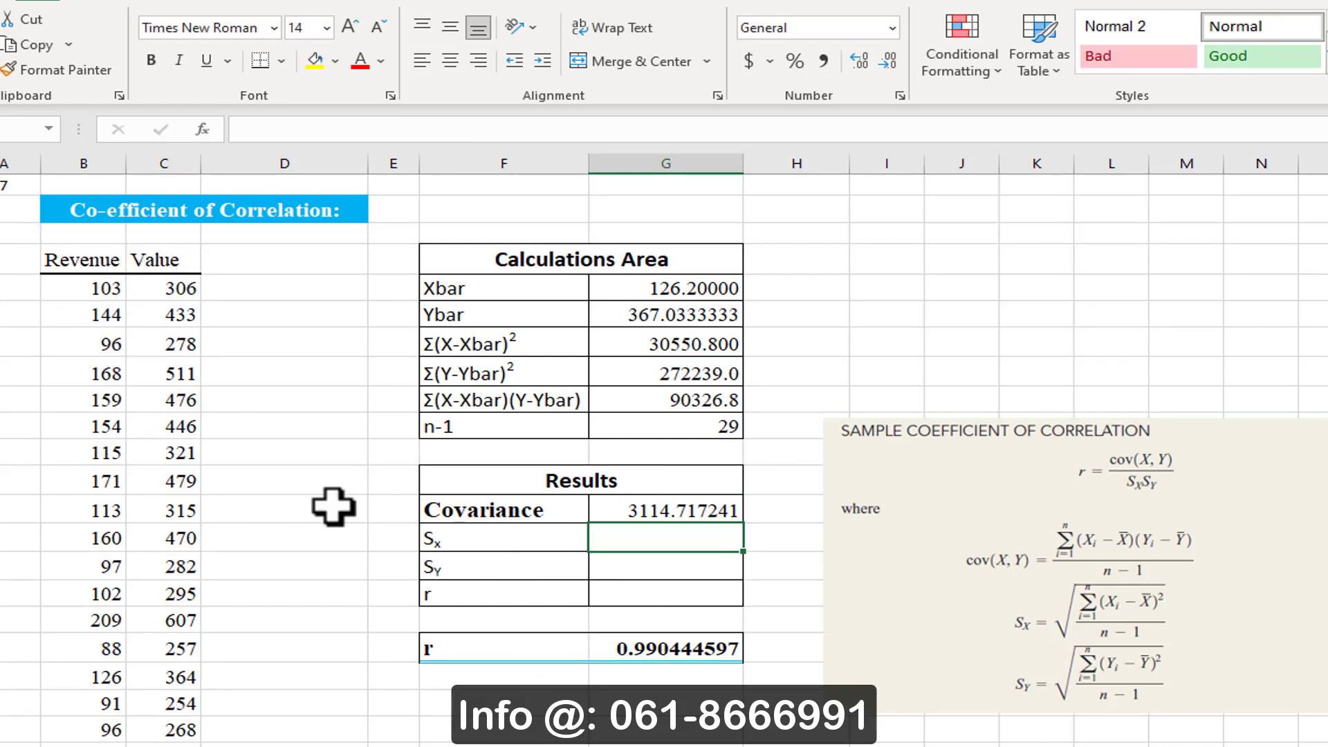
text(=S)
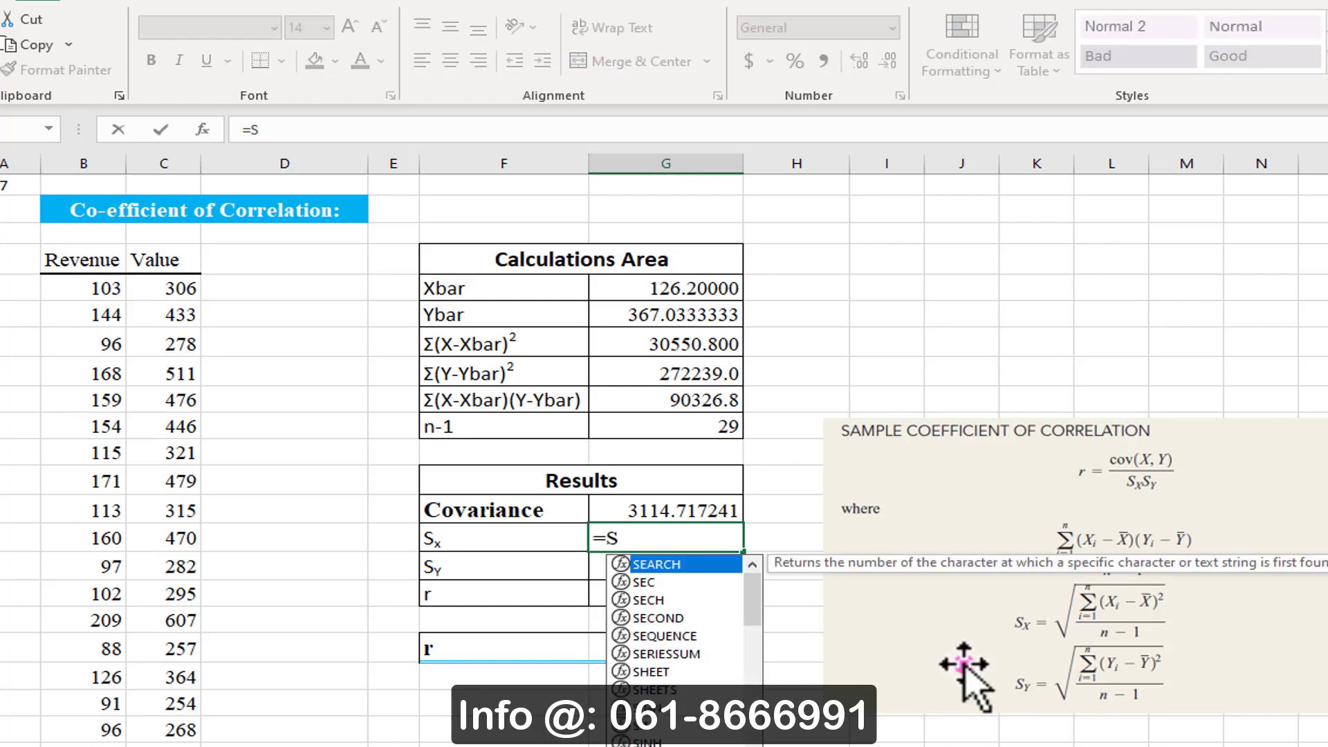
text(TD)
key(Down)
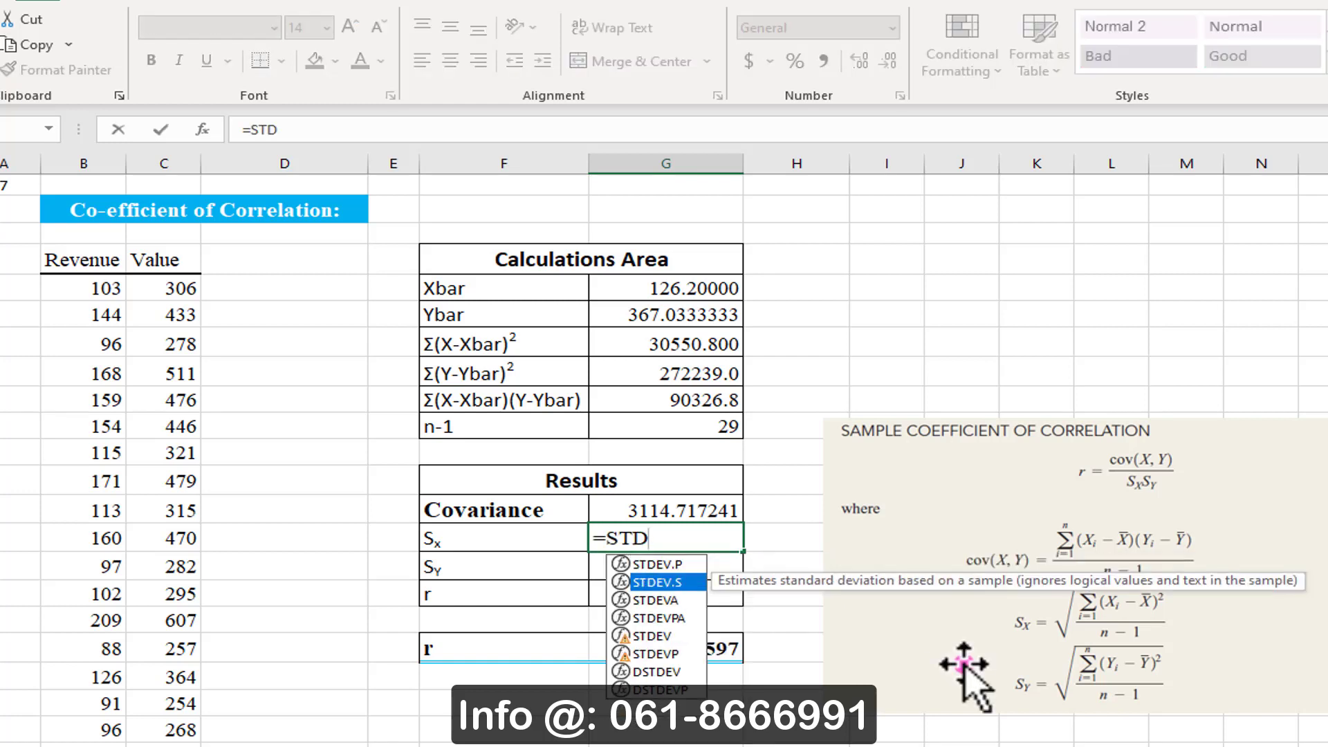
key(Tab)
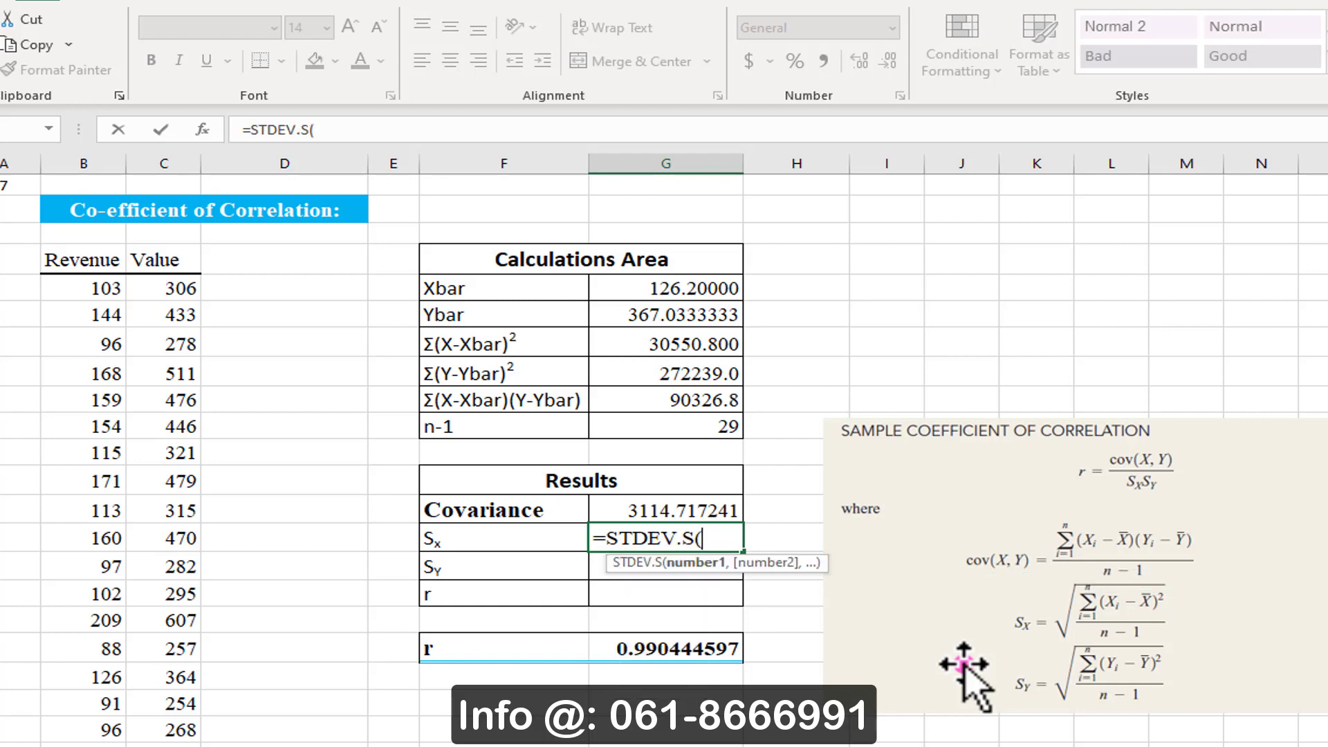
click(48, 287)
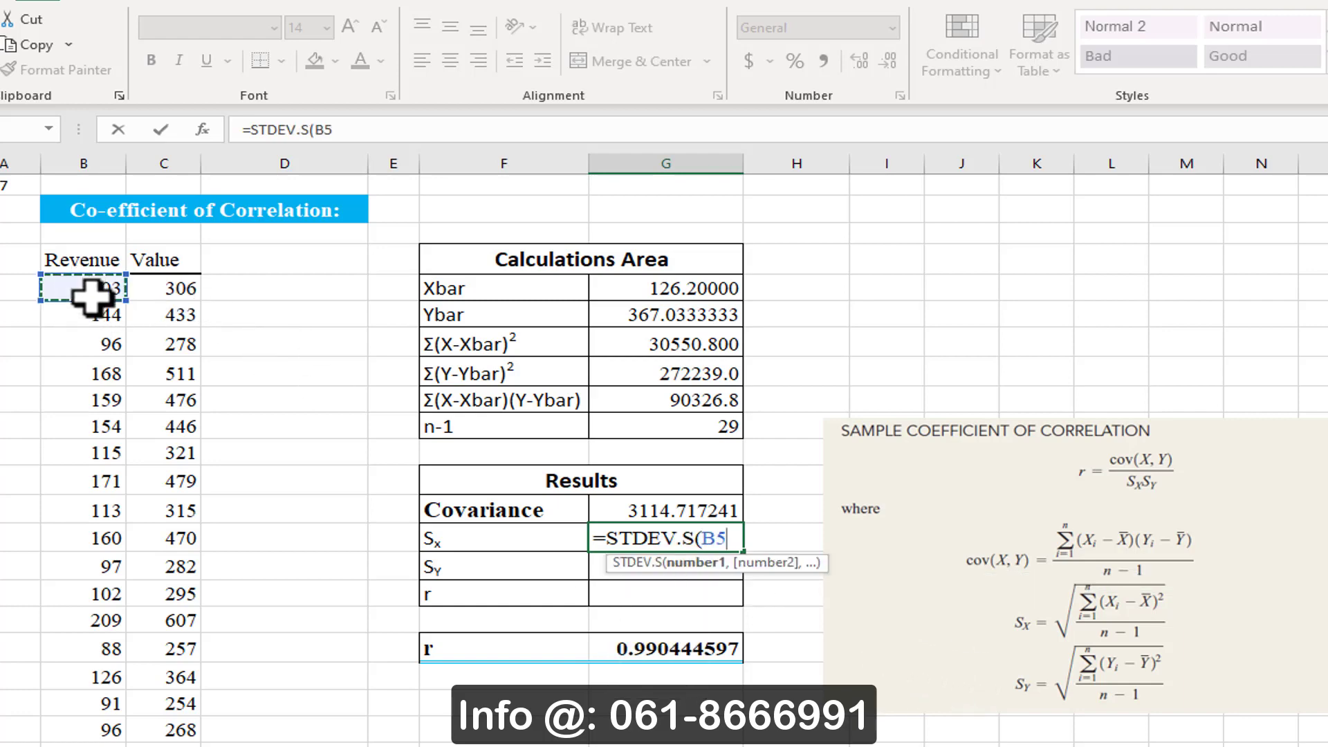
key(ctrl+shift+Down)
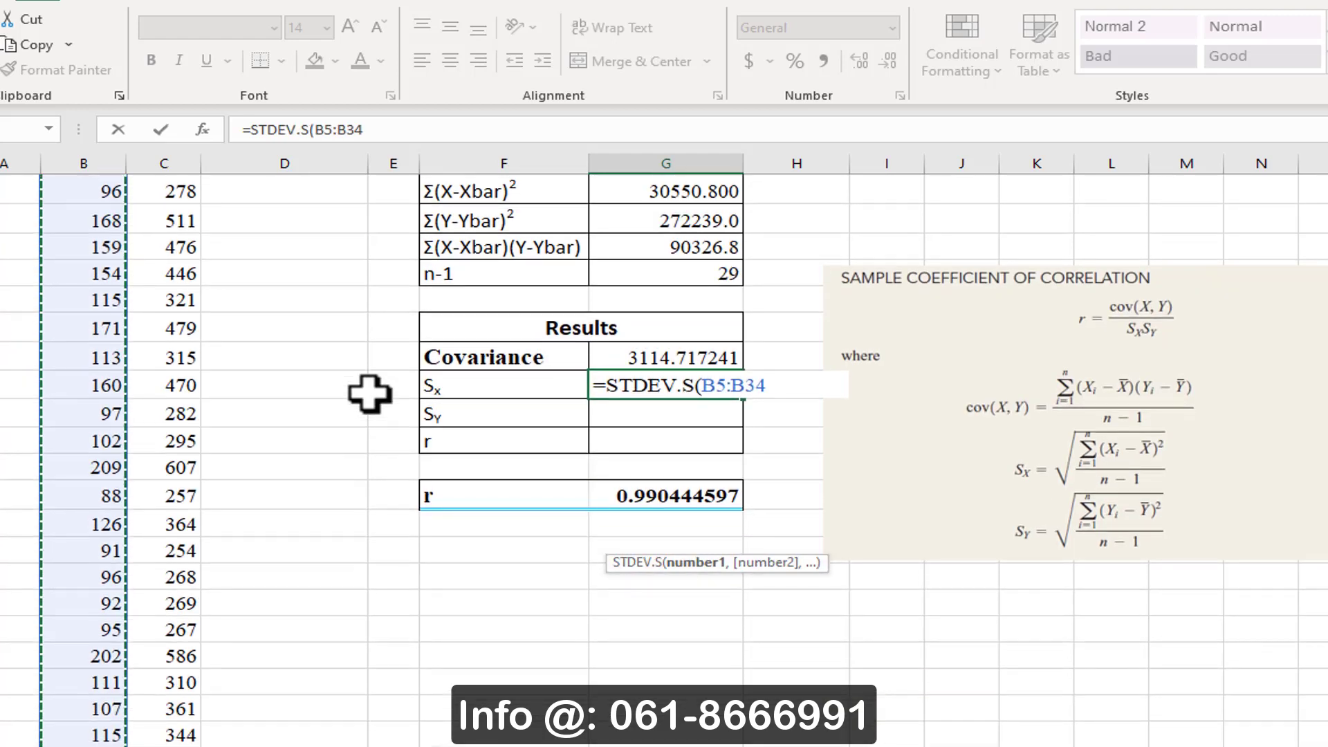
text())
key(Return)
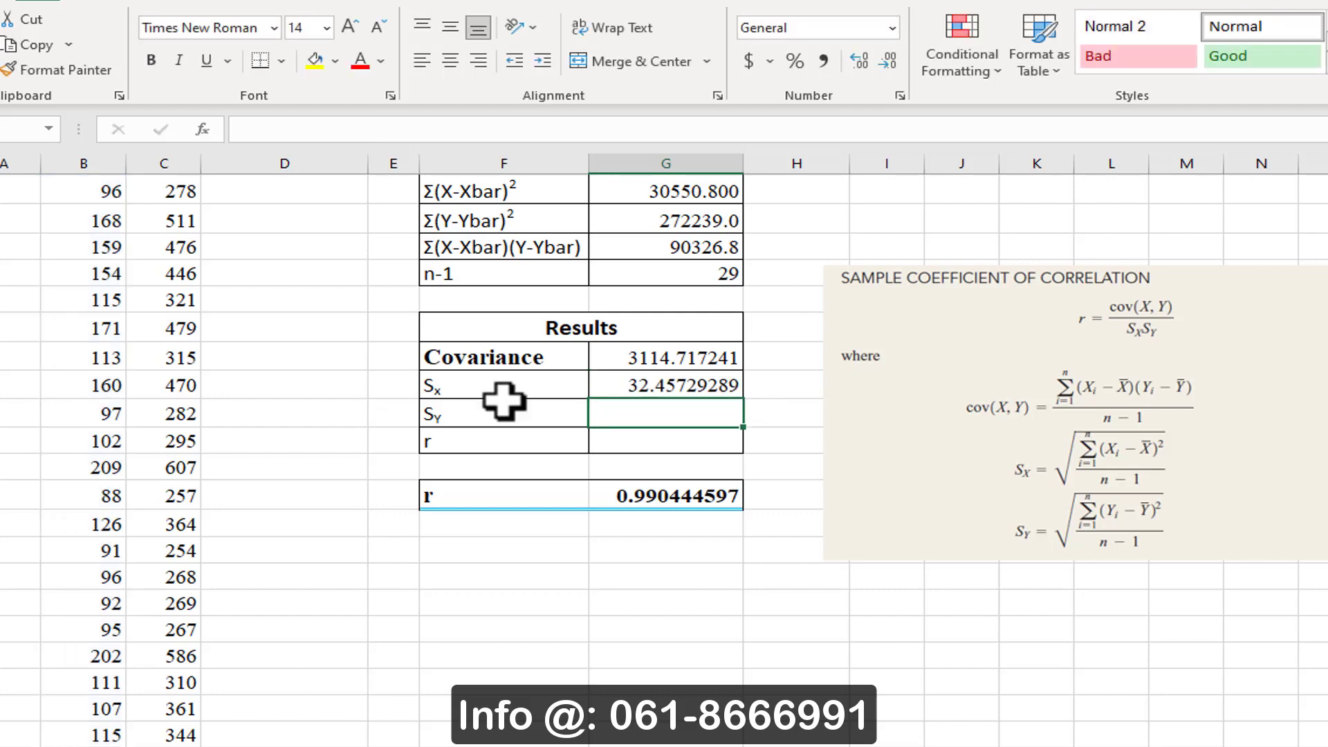
Calculate Sy in the Results table as the sample standard deviation of the Value column with =STDEV.S(C5:C34).
scroll(796, 455, up, 2)
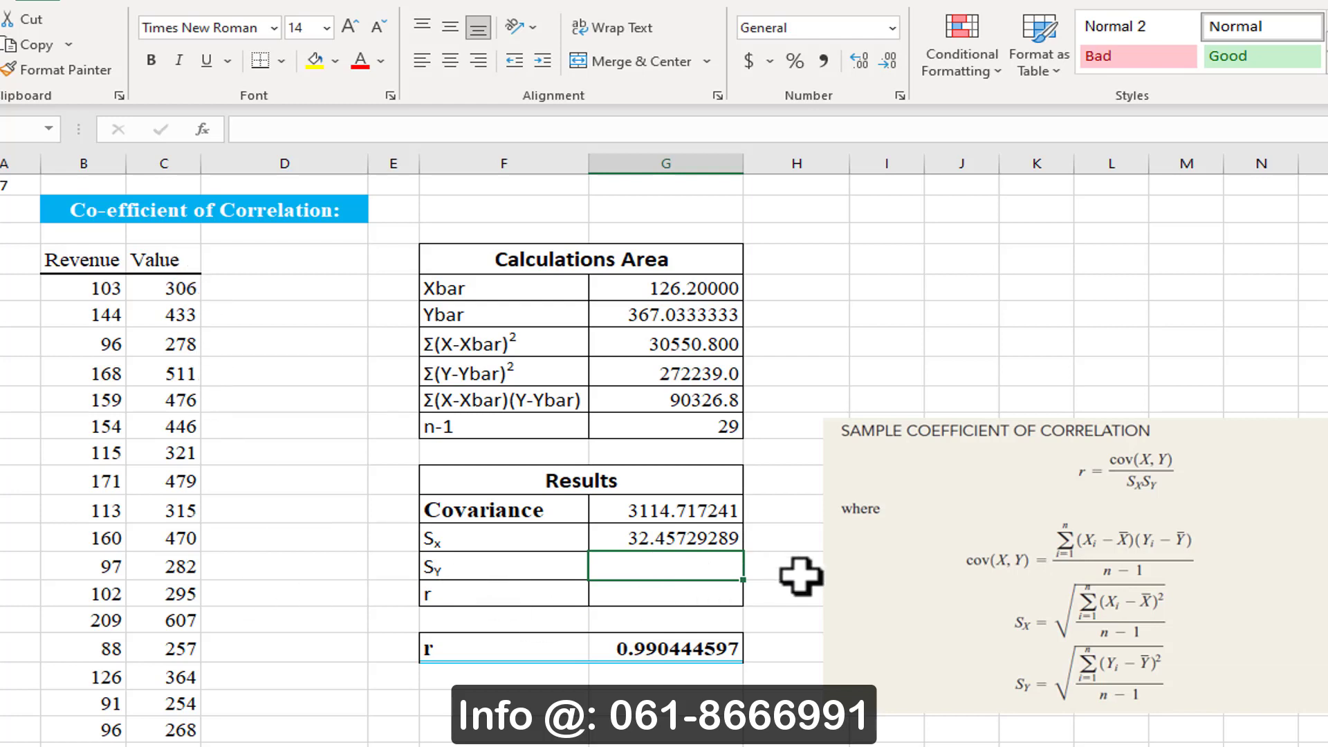
text(=STD)
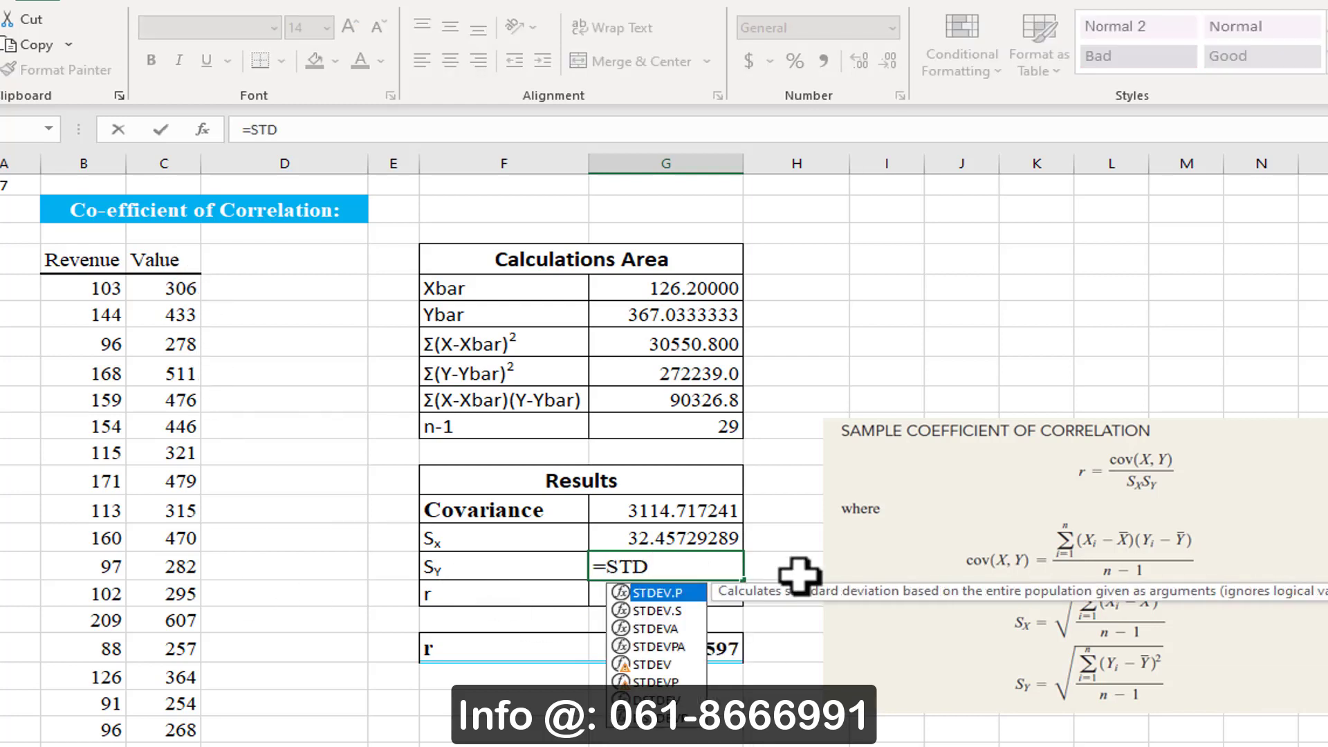
key(Down)
key(Tab)
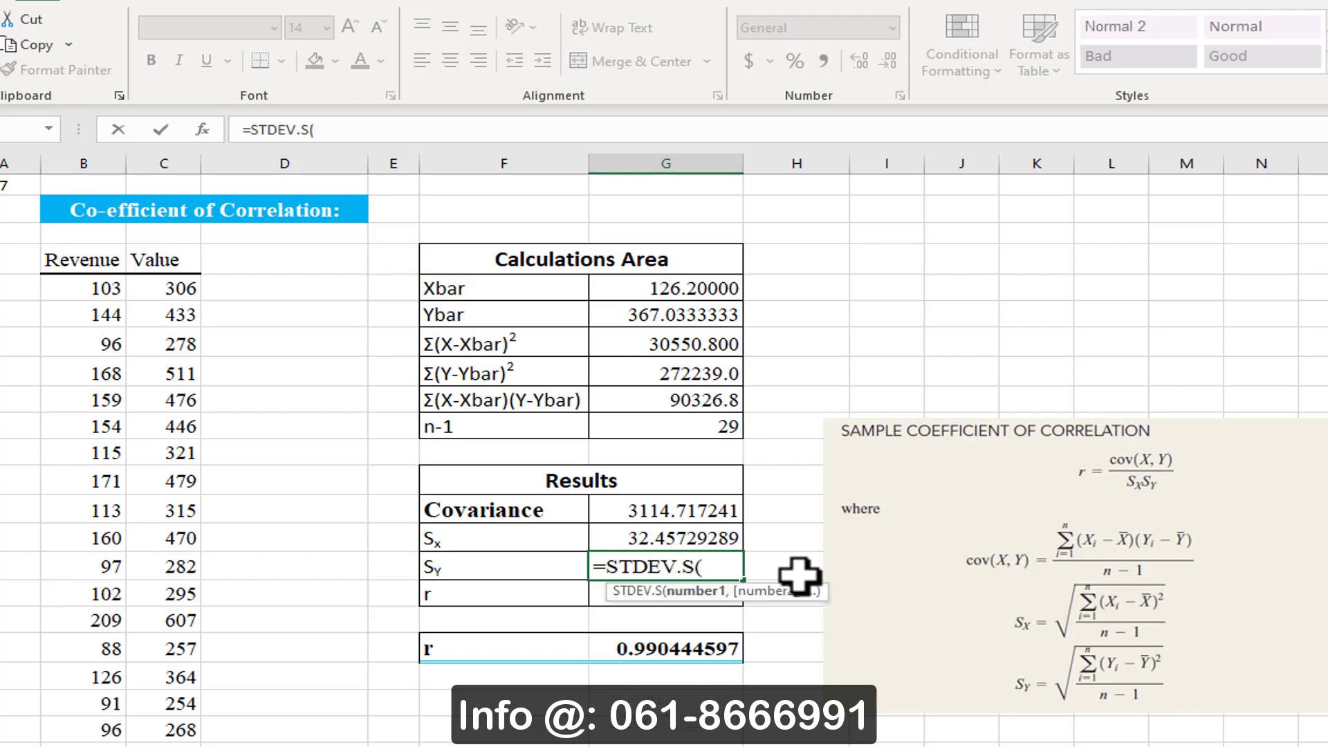
click(166, 288)
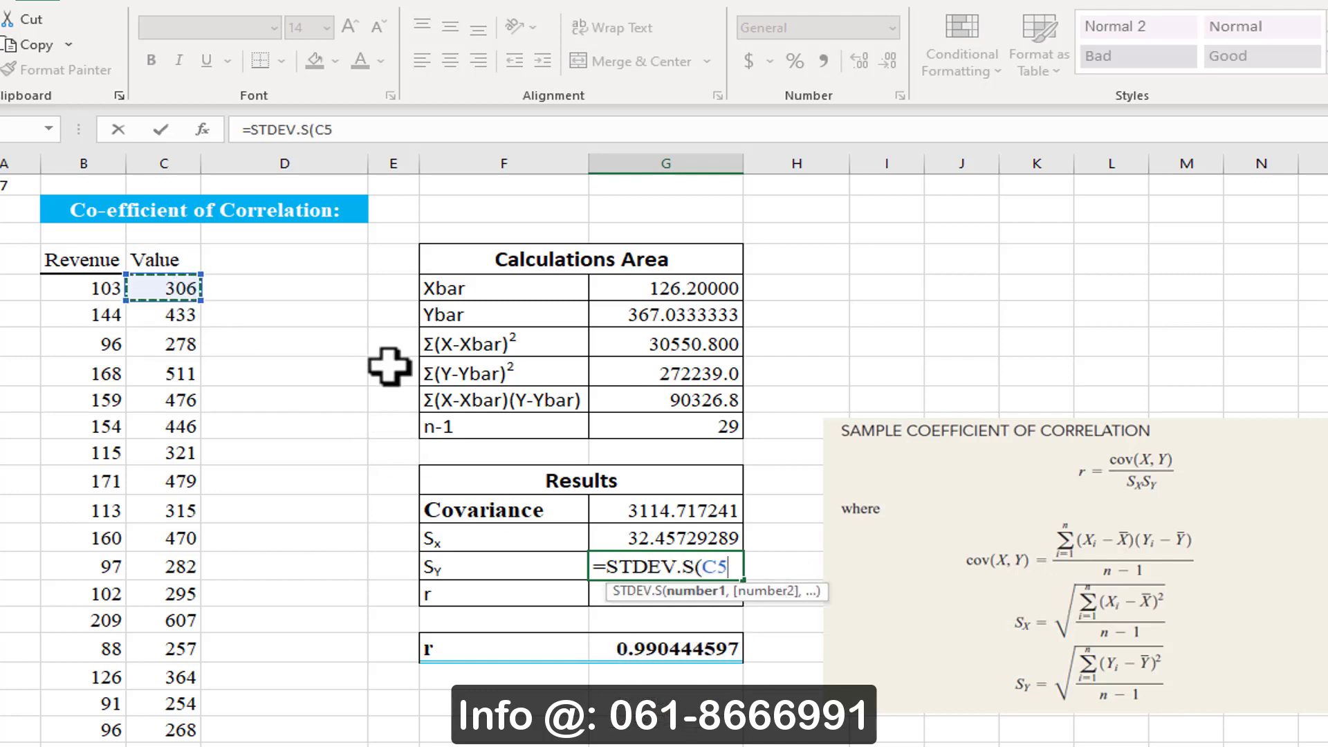
key(ctrl+shift+Down)
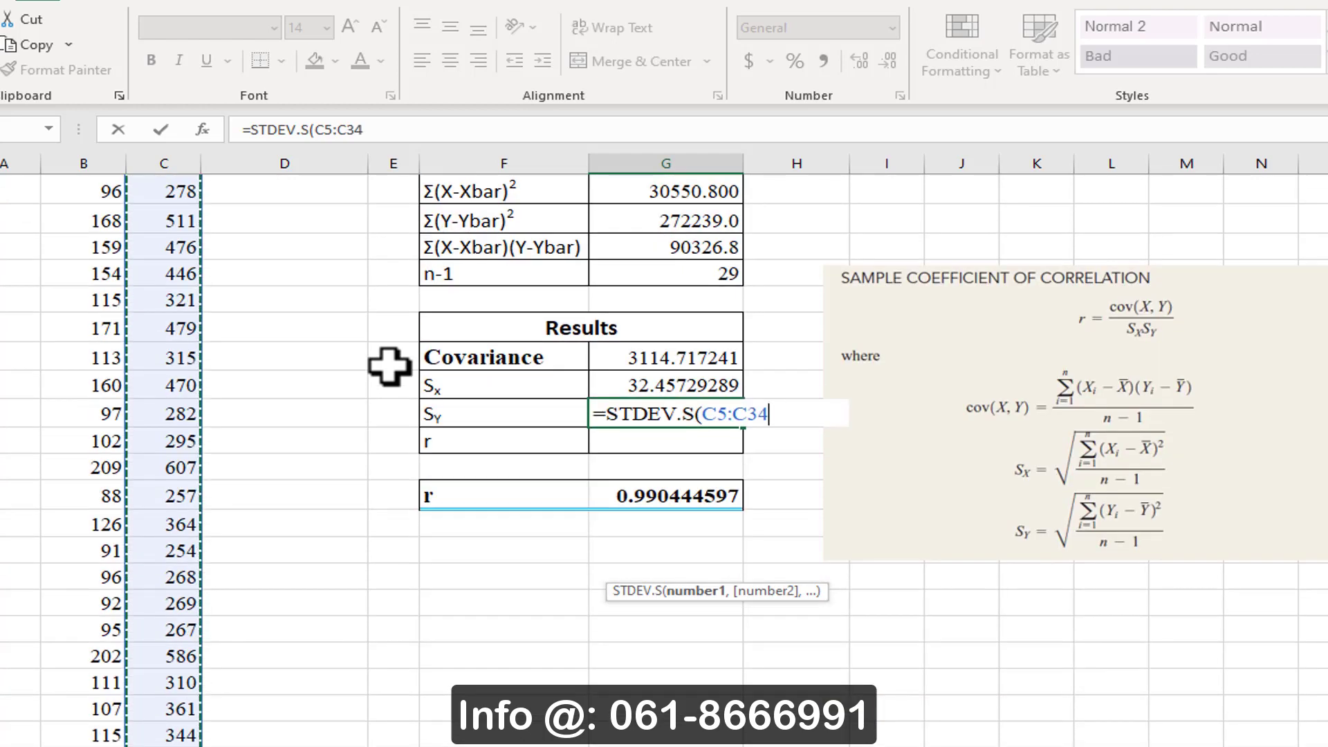
text())
key(Return)
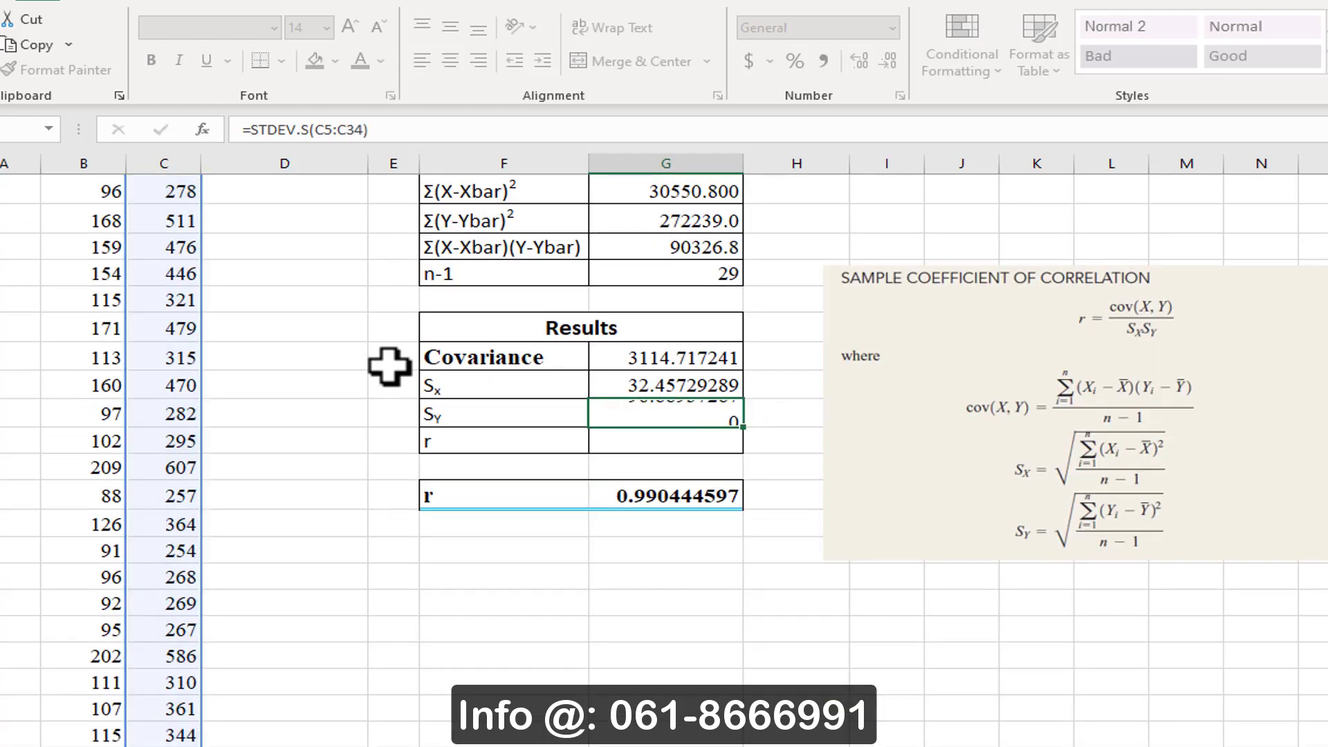
Calculate r in the Results table from the Revenue and Value columns with =PEARSON(B5:B34,C5:C34).
scroll(807, 504, up, 2)
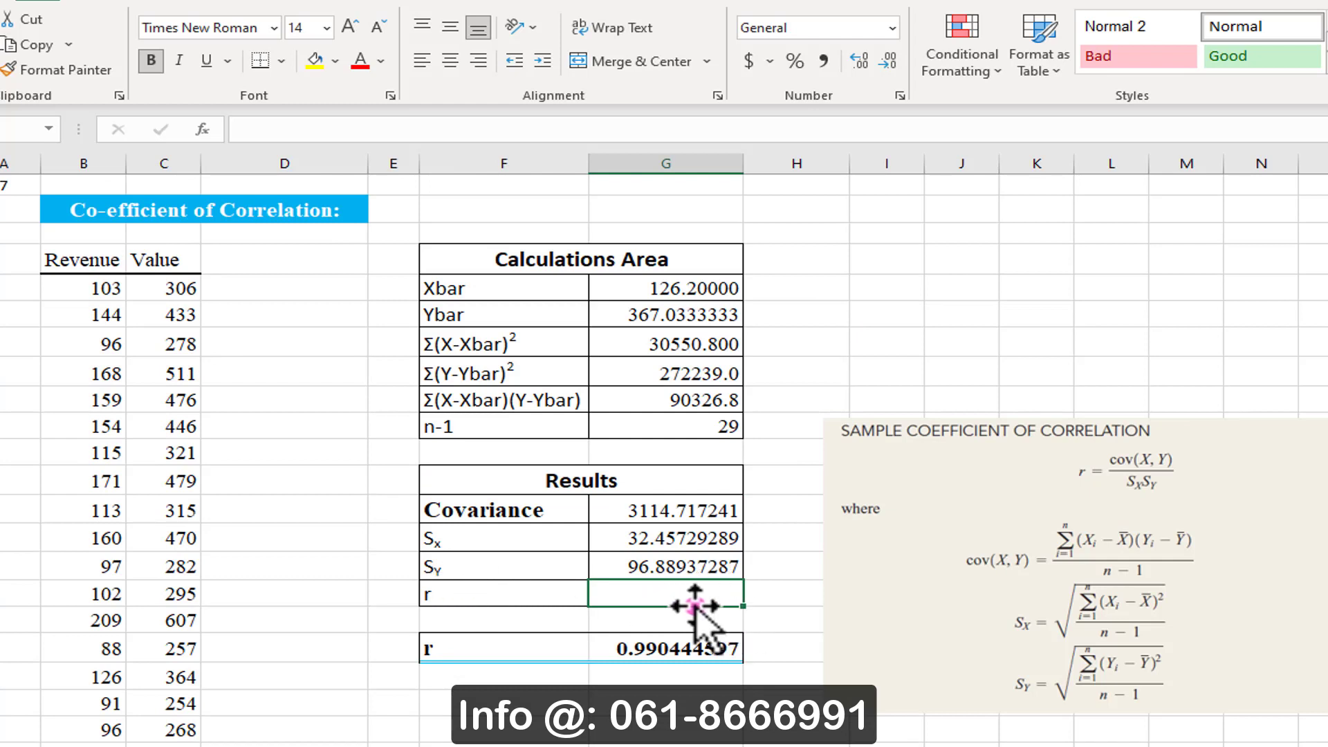
double_click(725, 646)
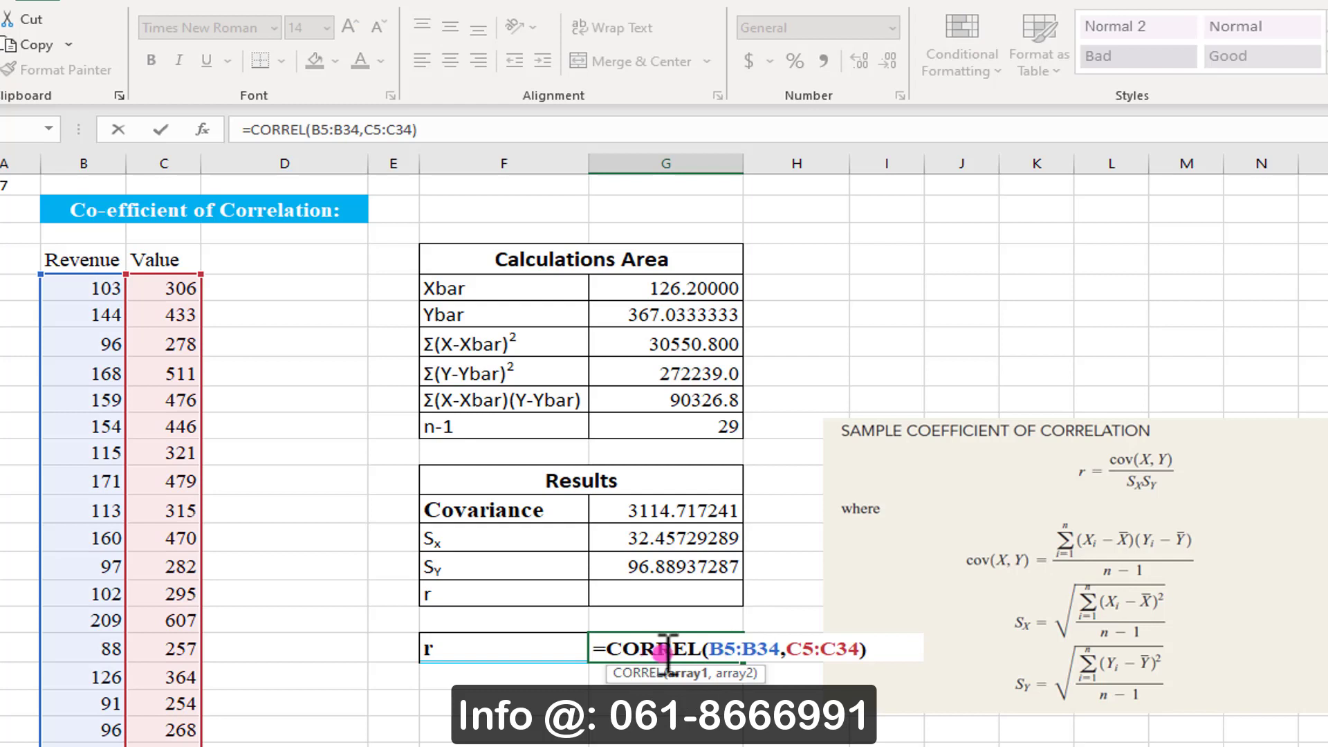
click(685, 588)
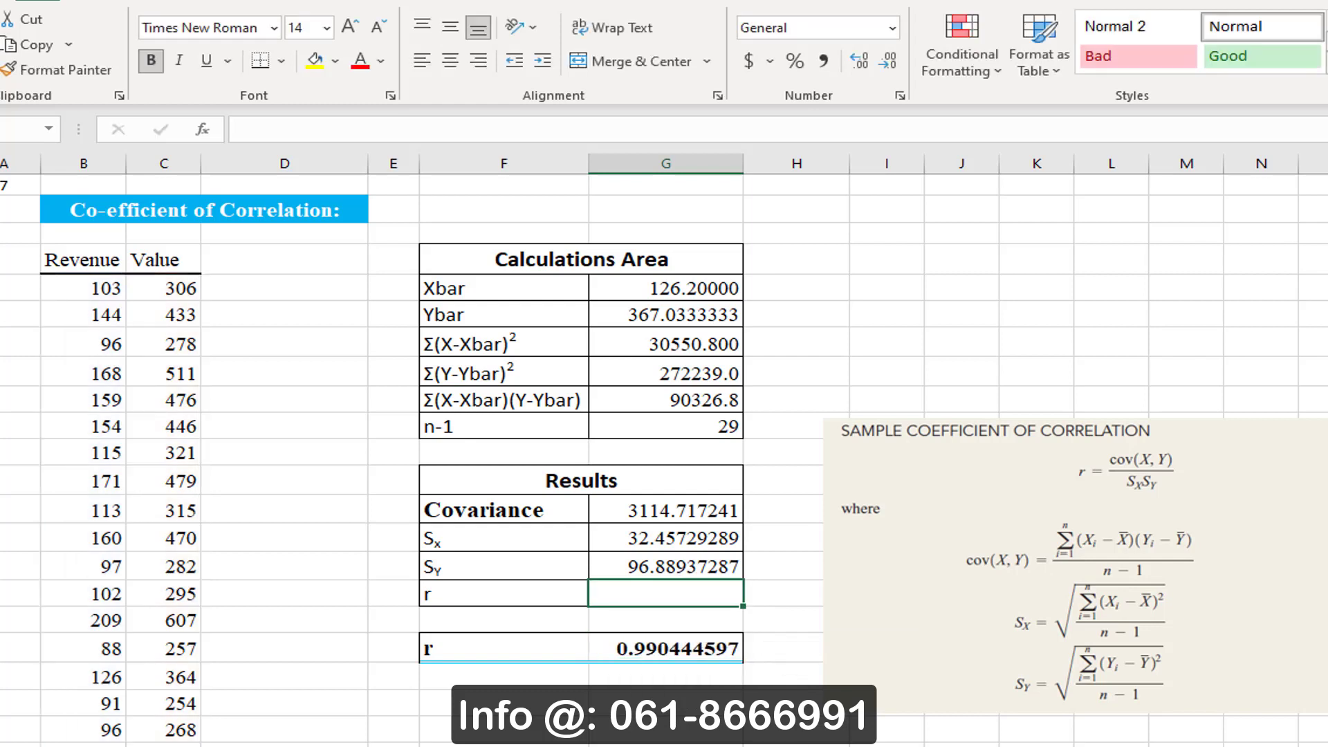
text(=)
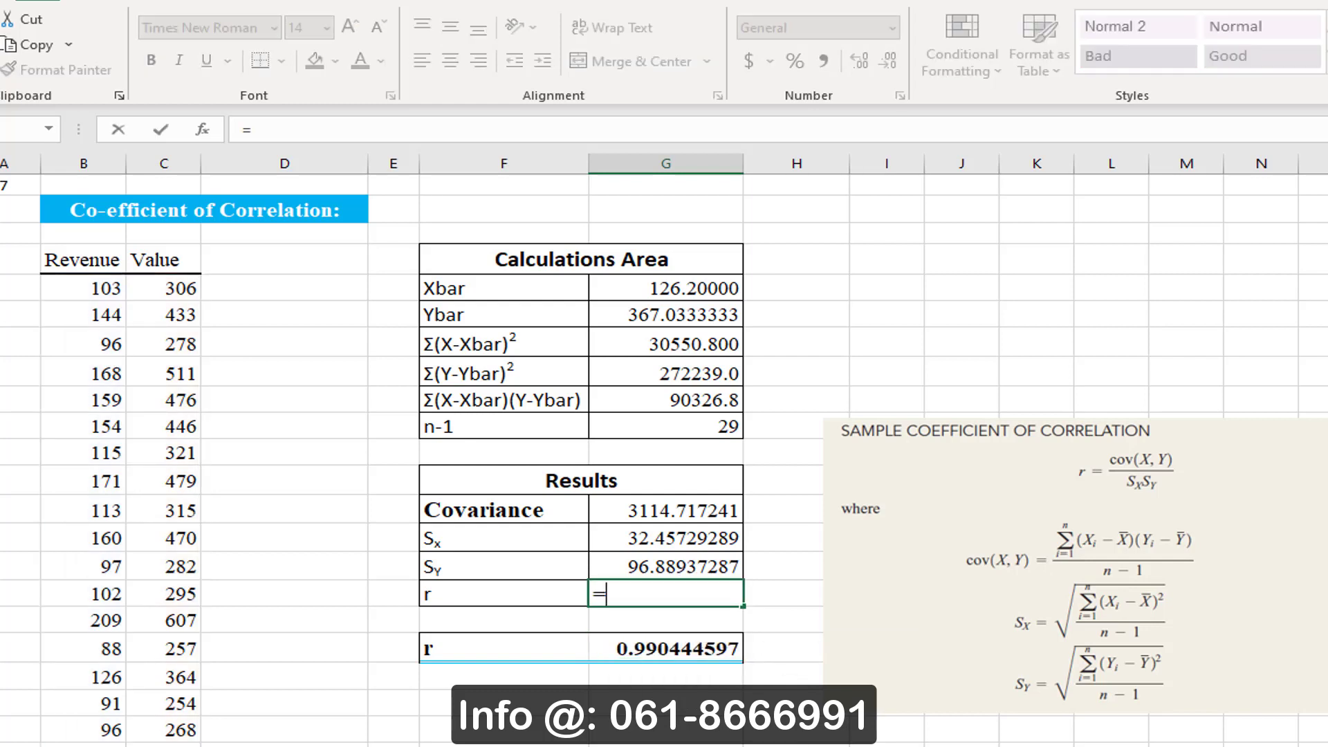
text(PEA)
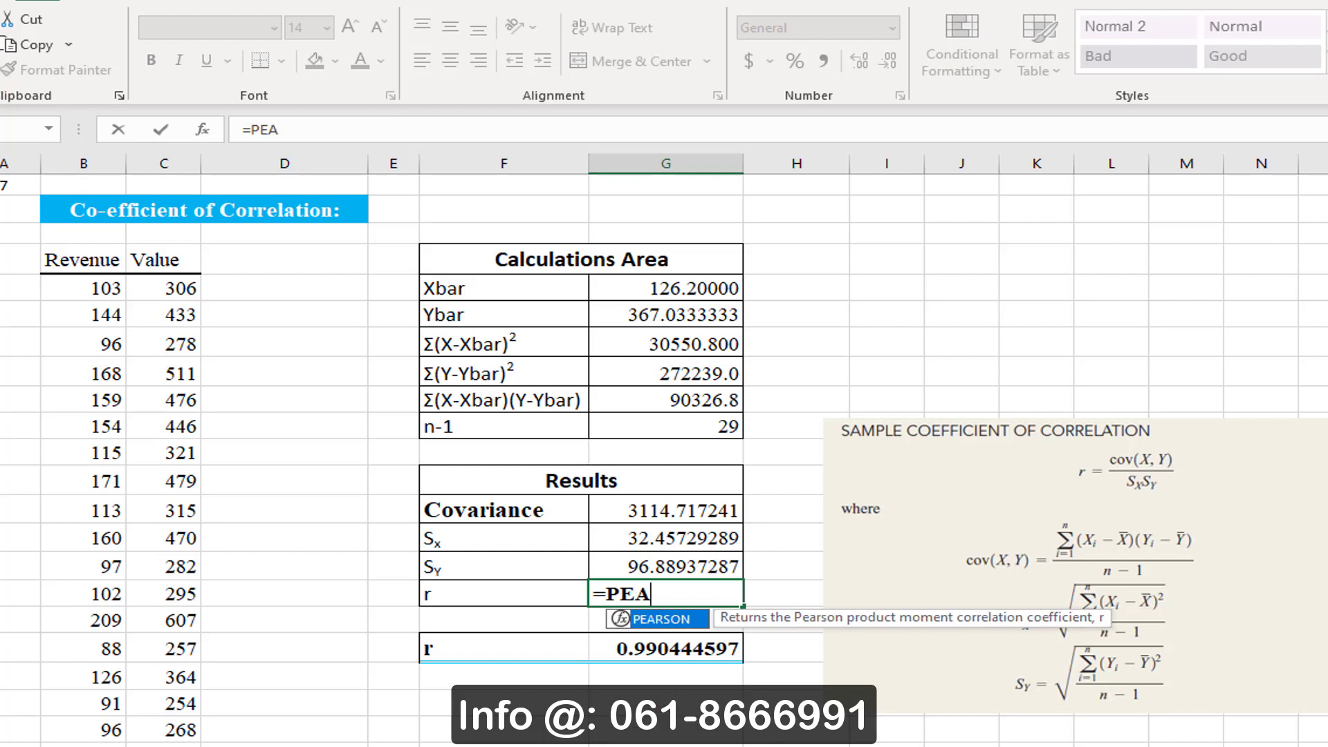
double_click(698, 626)
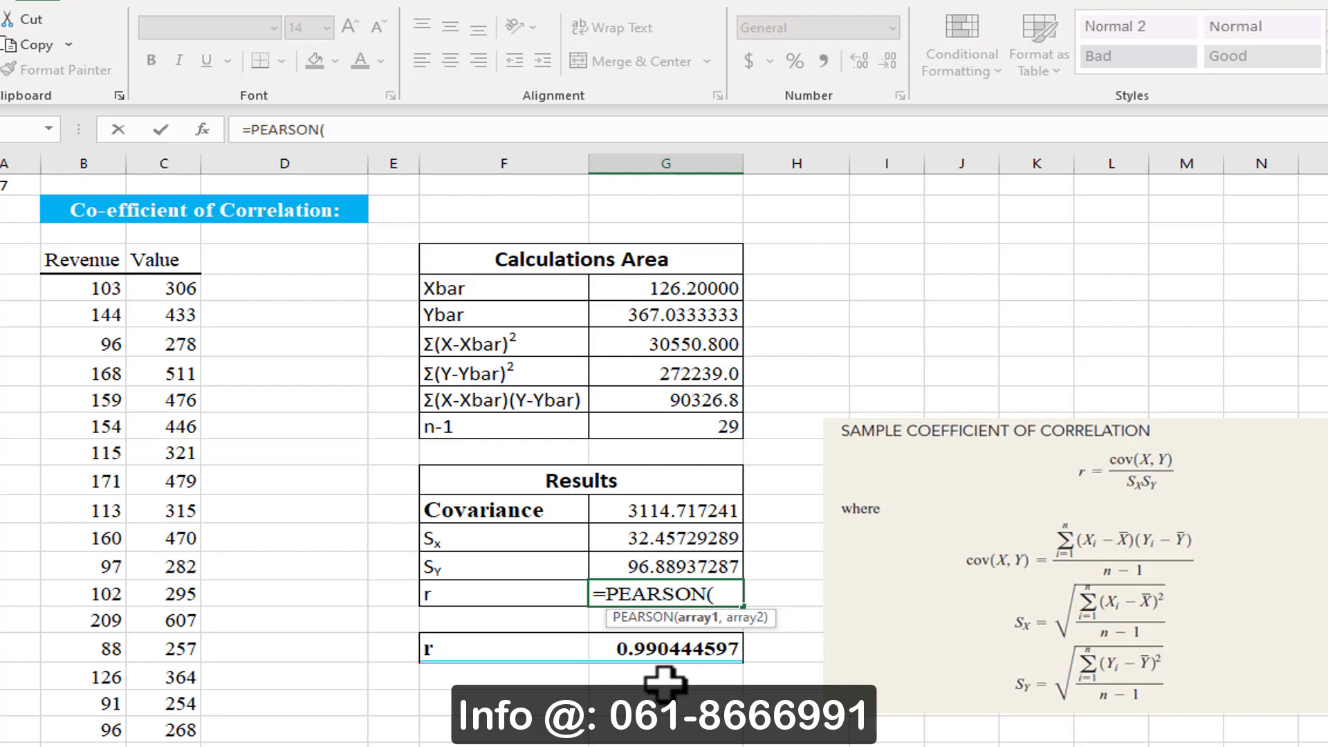
click(80, 290)
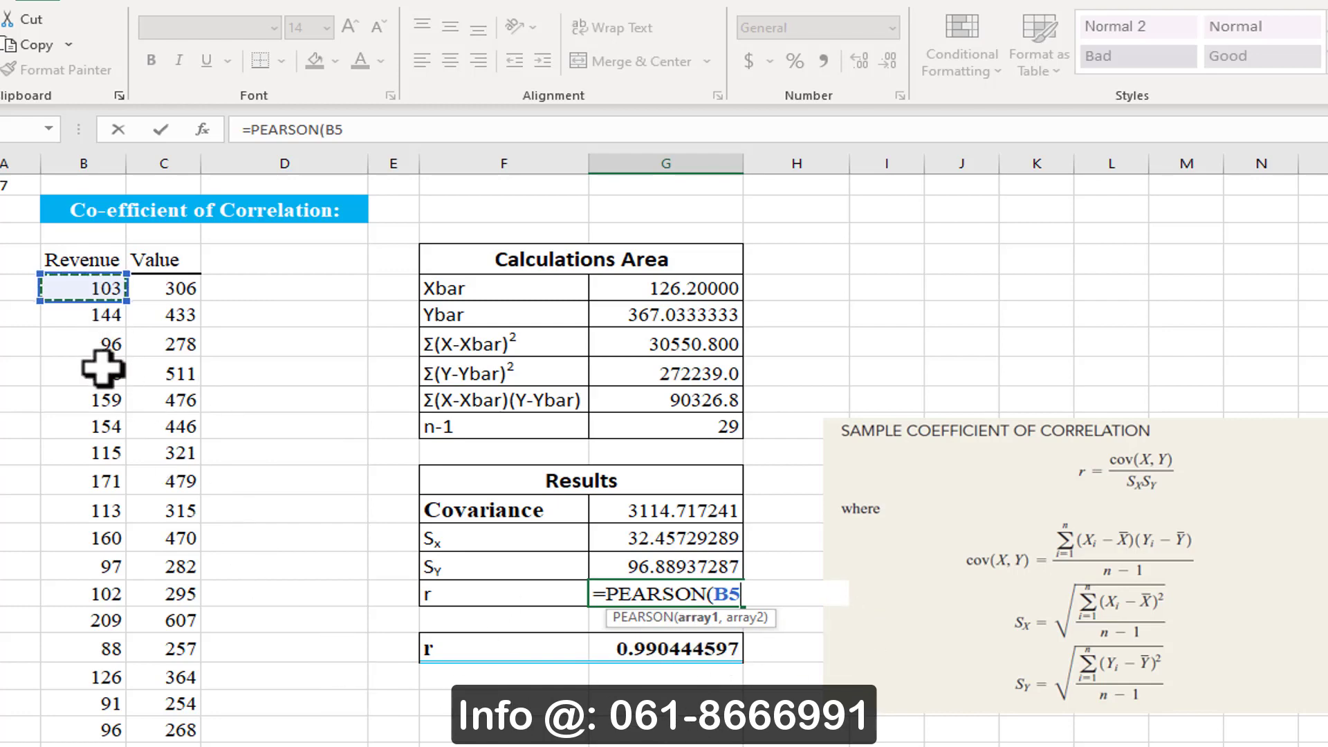
key(ctrl+shift+Down)
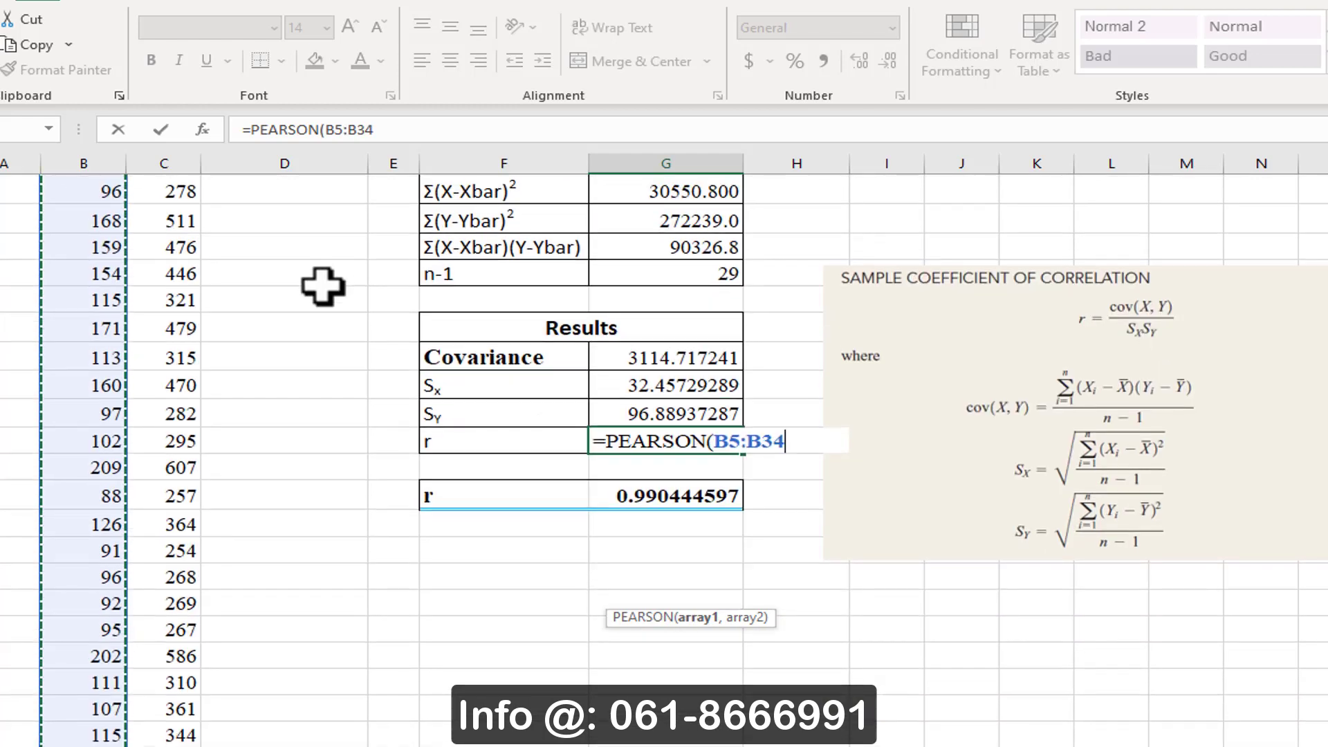
text(,)
scroll(599, 341, up, 2)
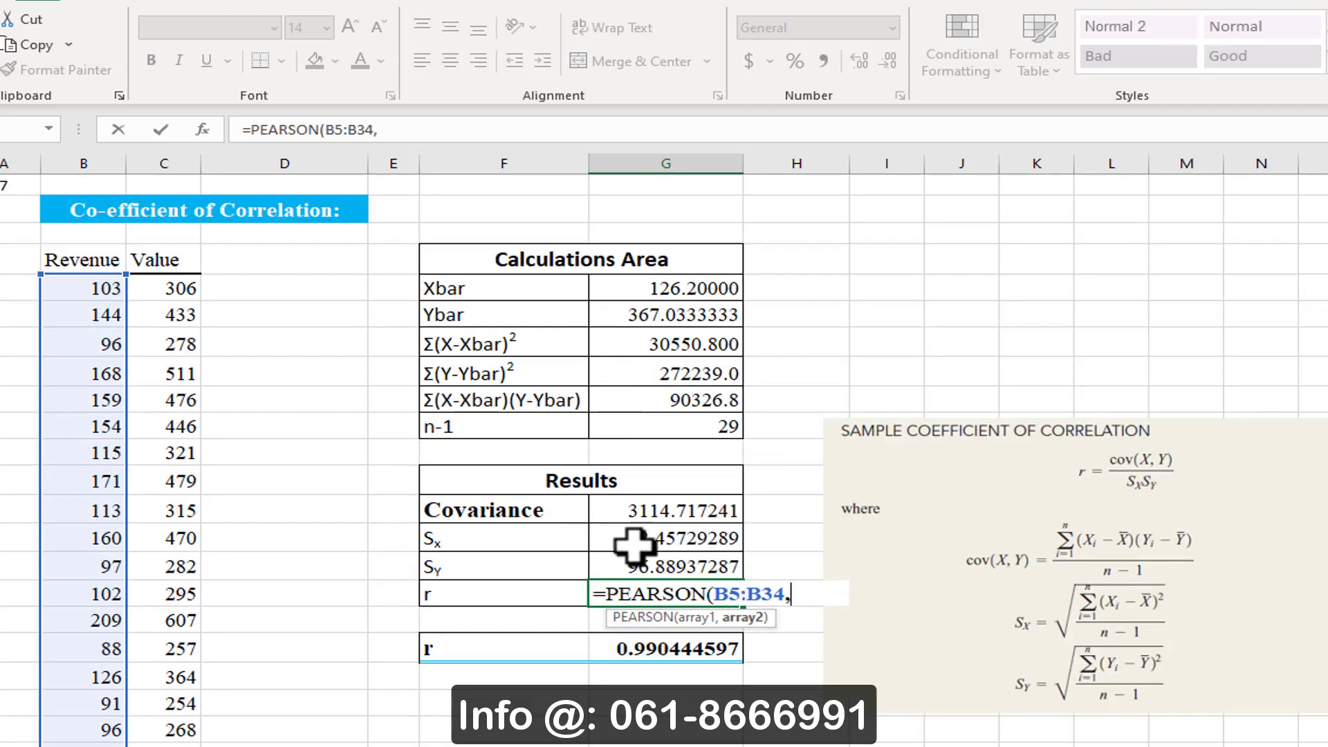
click(147, 291)
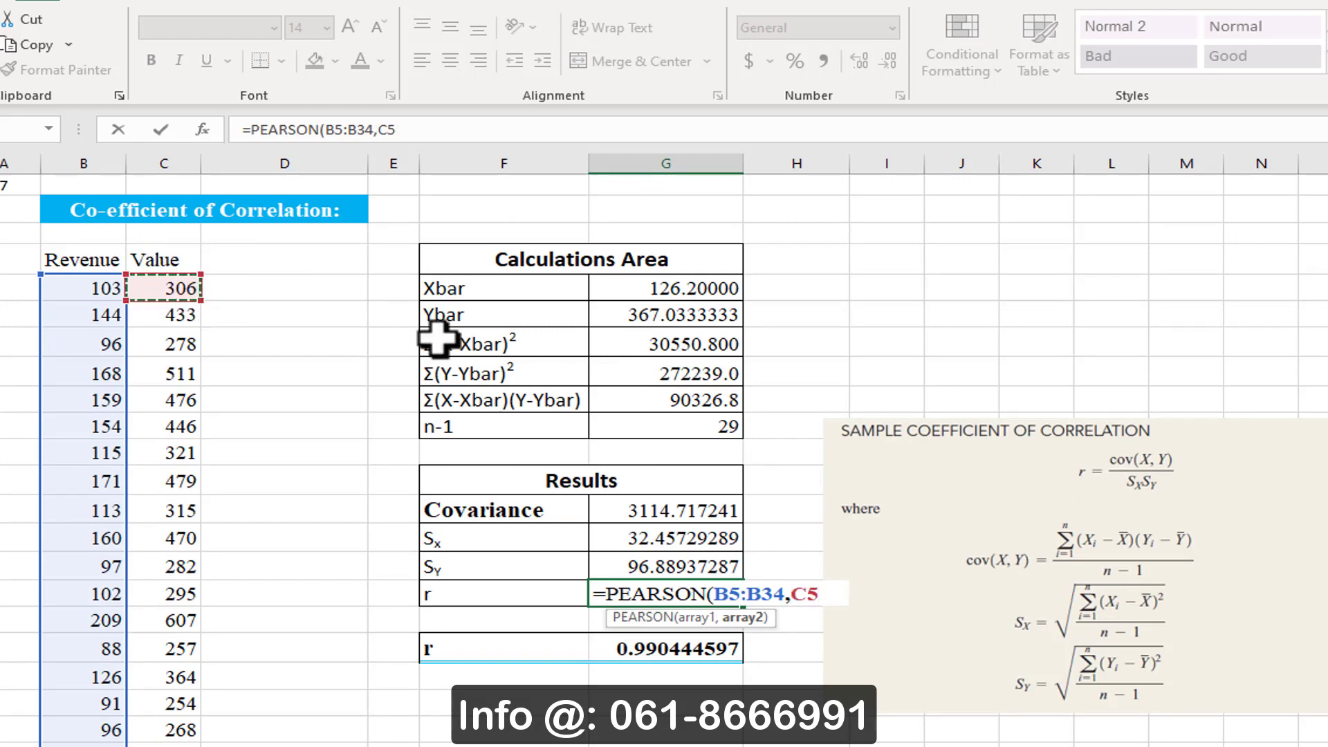
key(ctrl+shift+Down)
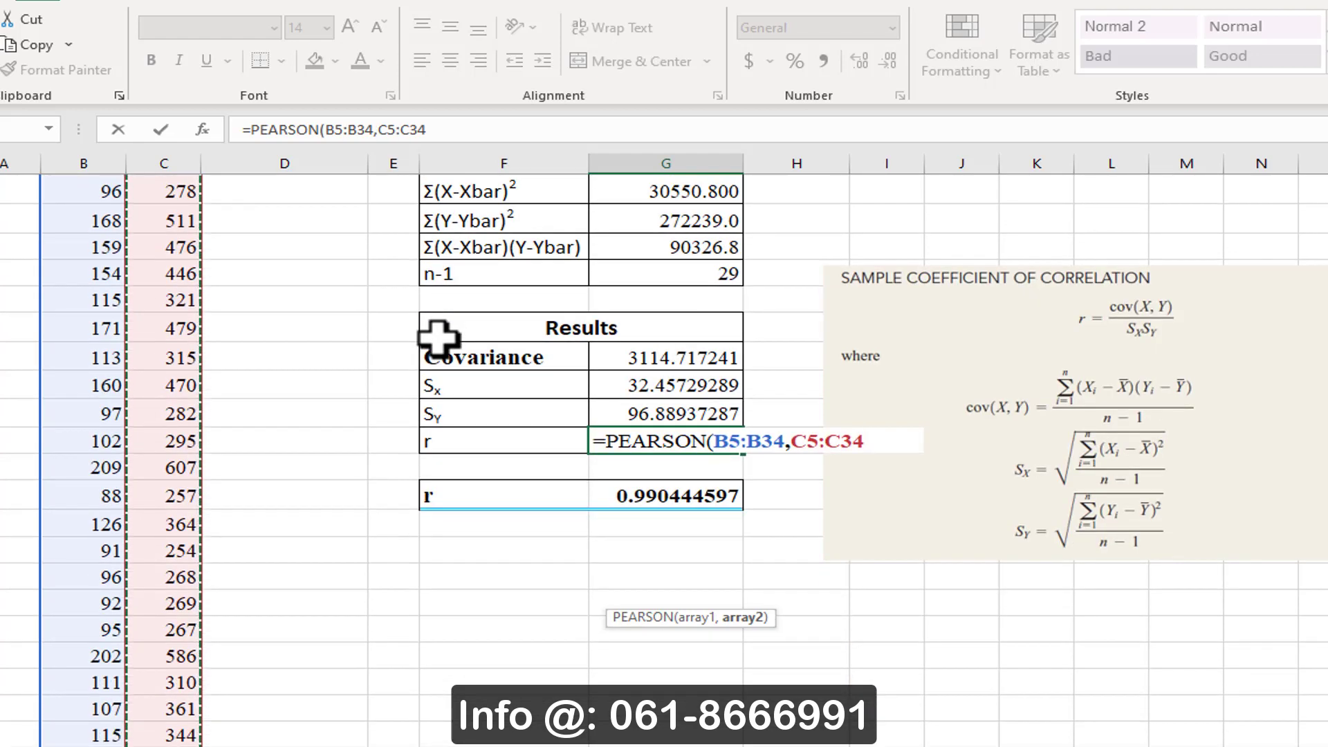
text())
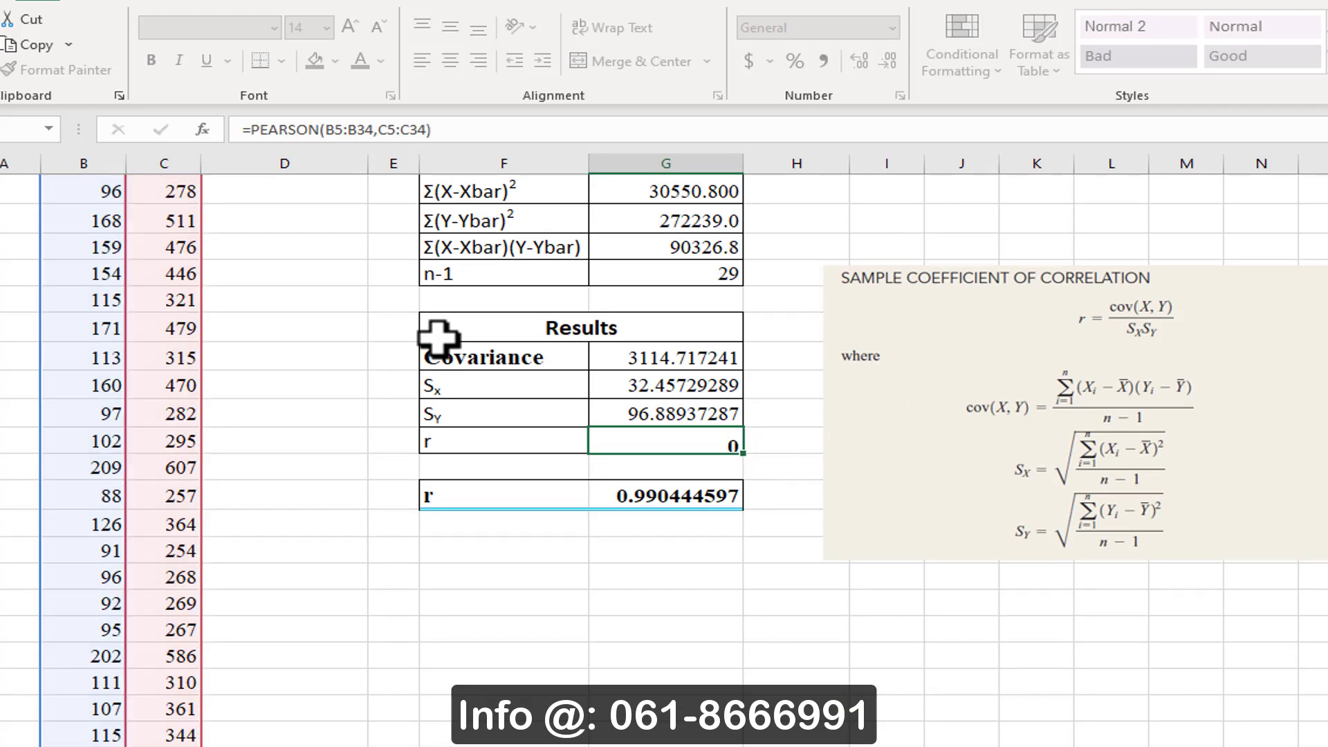
key(Return)
scroll(682, 629, up, 2)
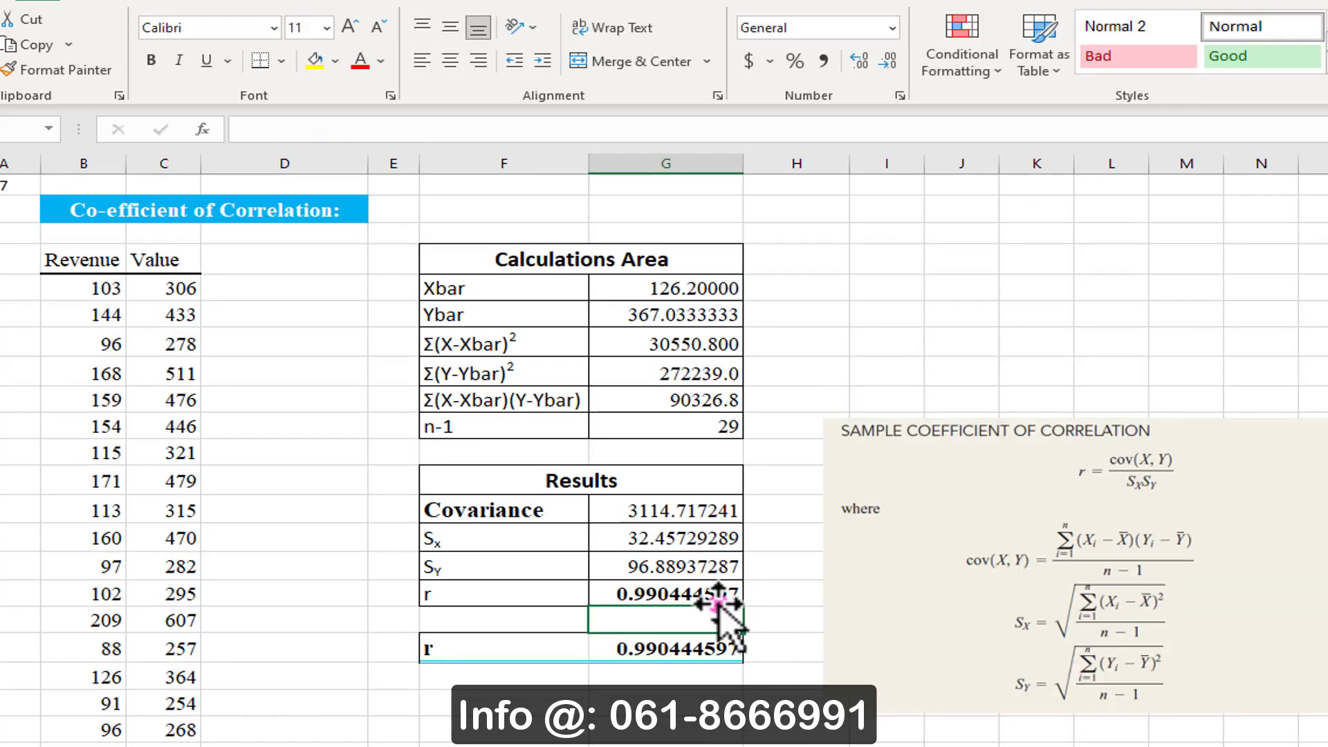
Compare the PEARSON formula for r in the Results table with the CORREL formula in the separate r row.
click(704, 592)
click(703, 646)
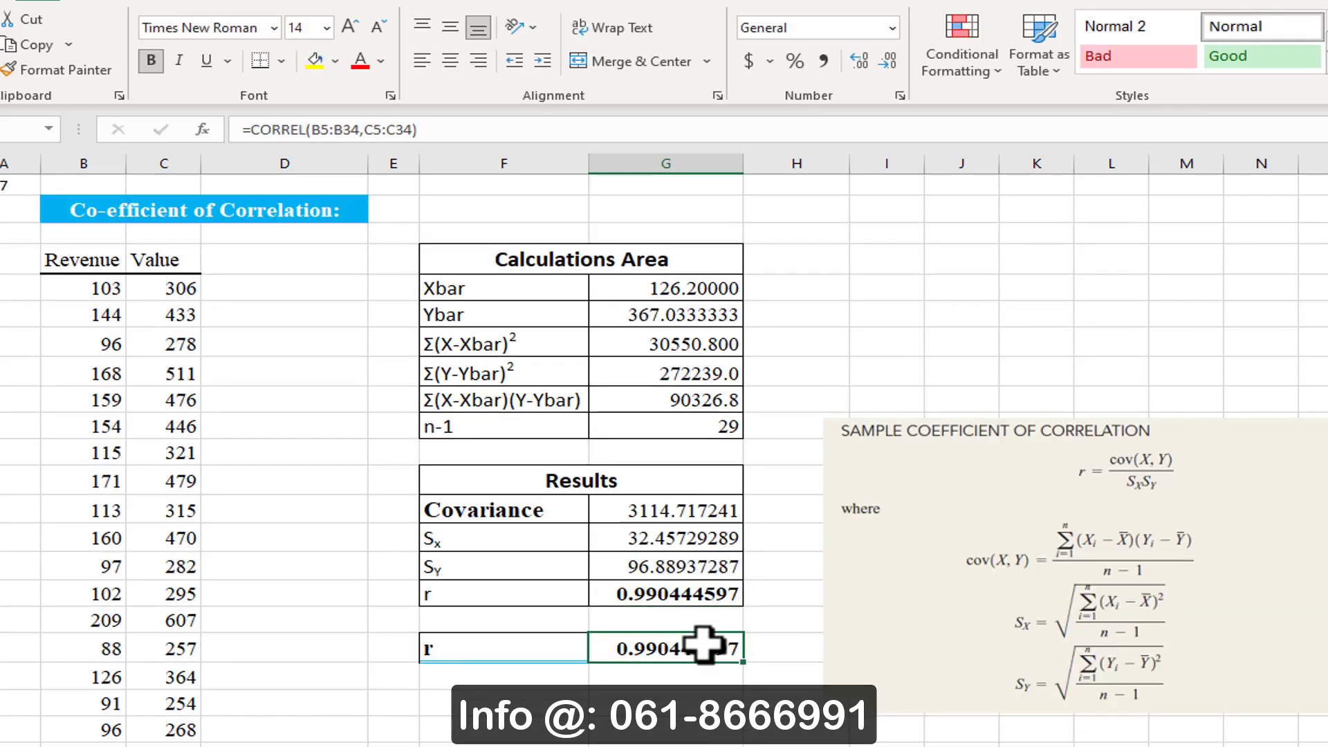
double_click(703, 649)
key(Escape)
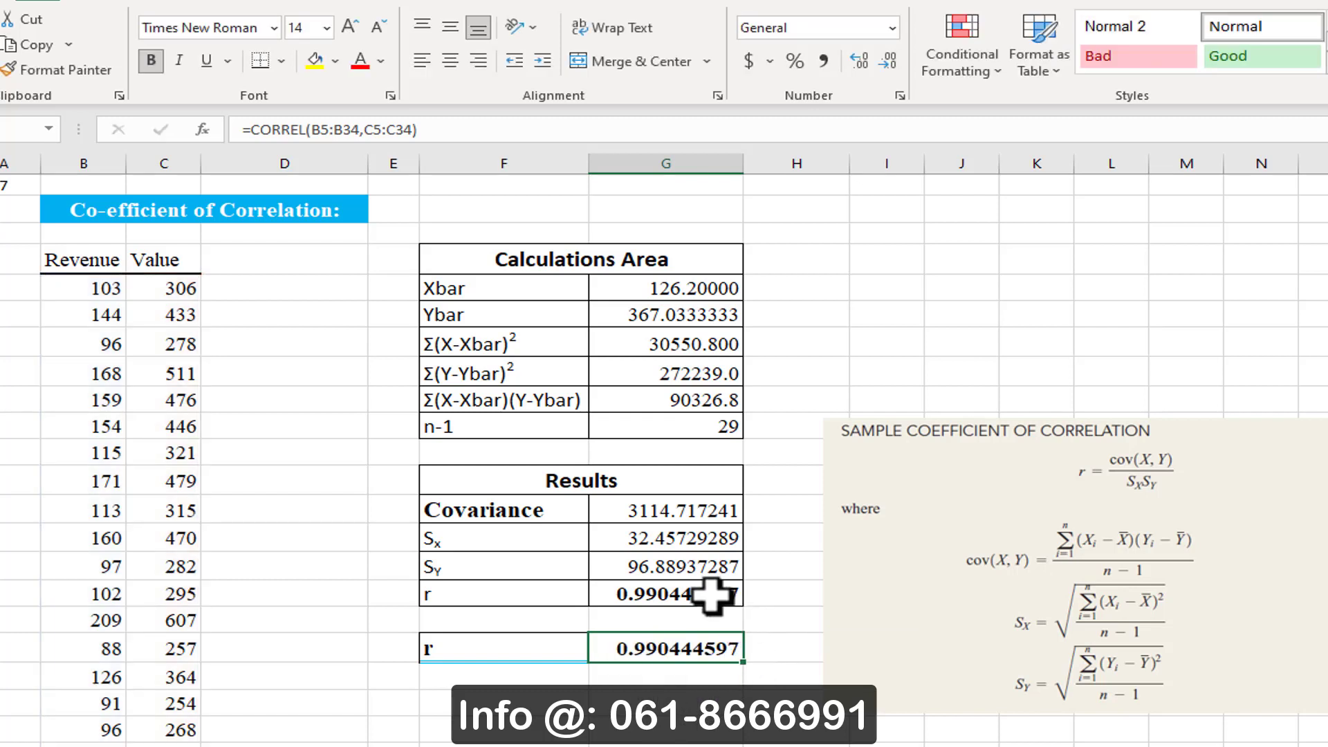
double_click(712, 593)
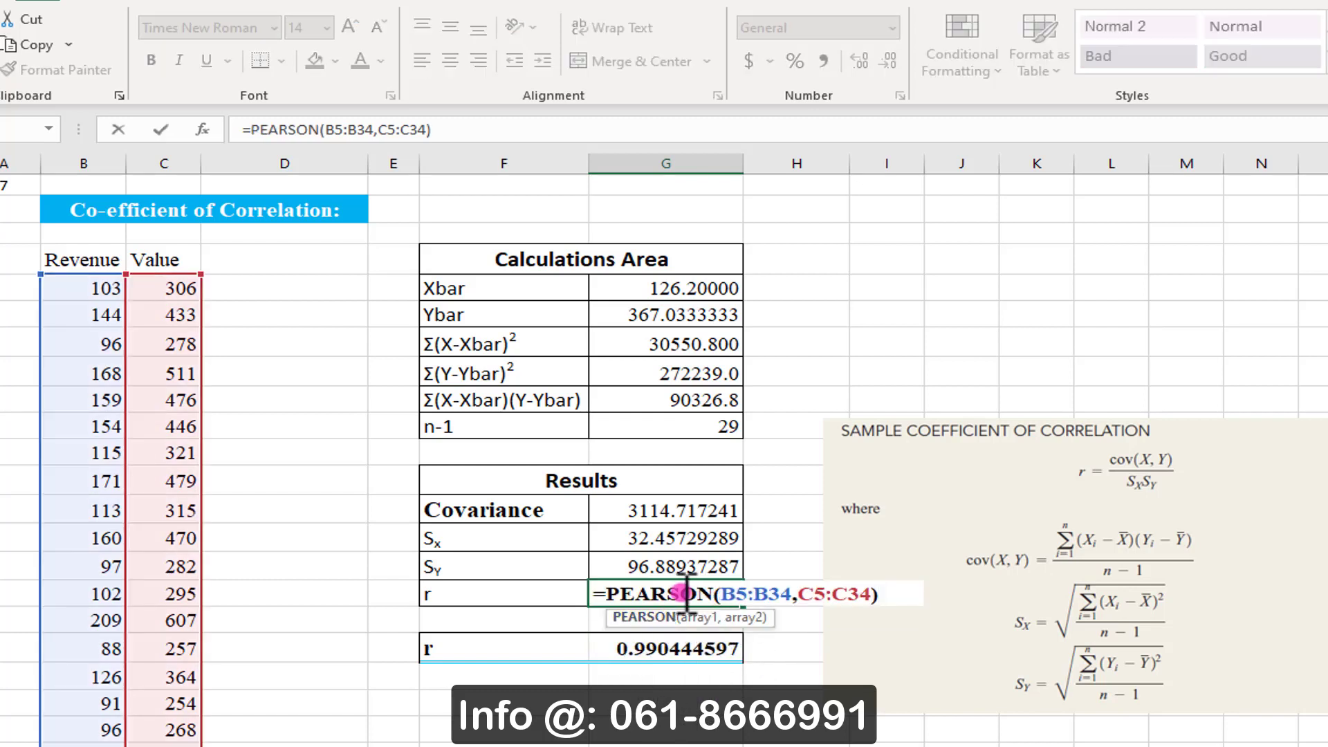
key(Escape)
double_click(681, 647)
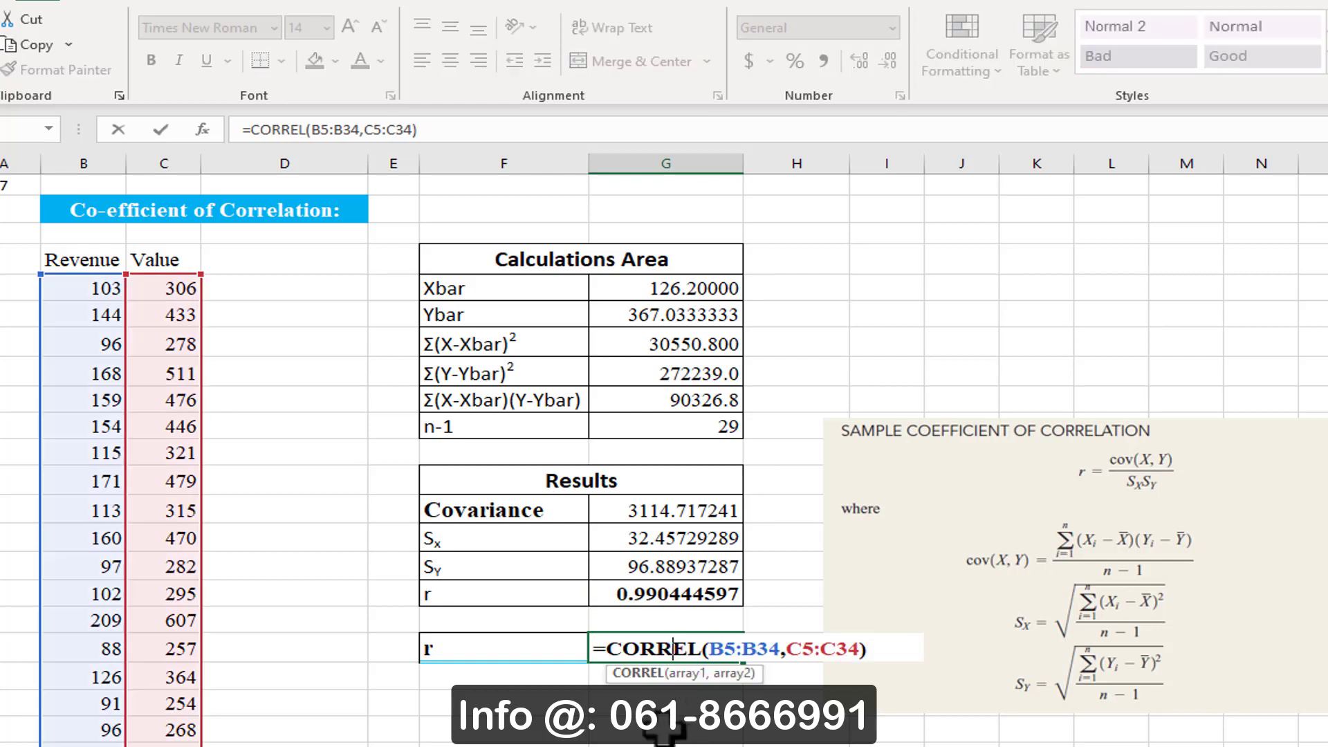
key(Escape)
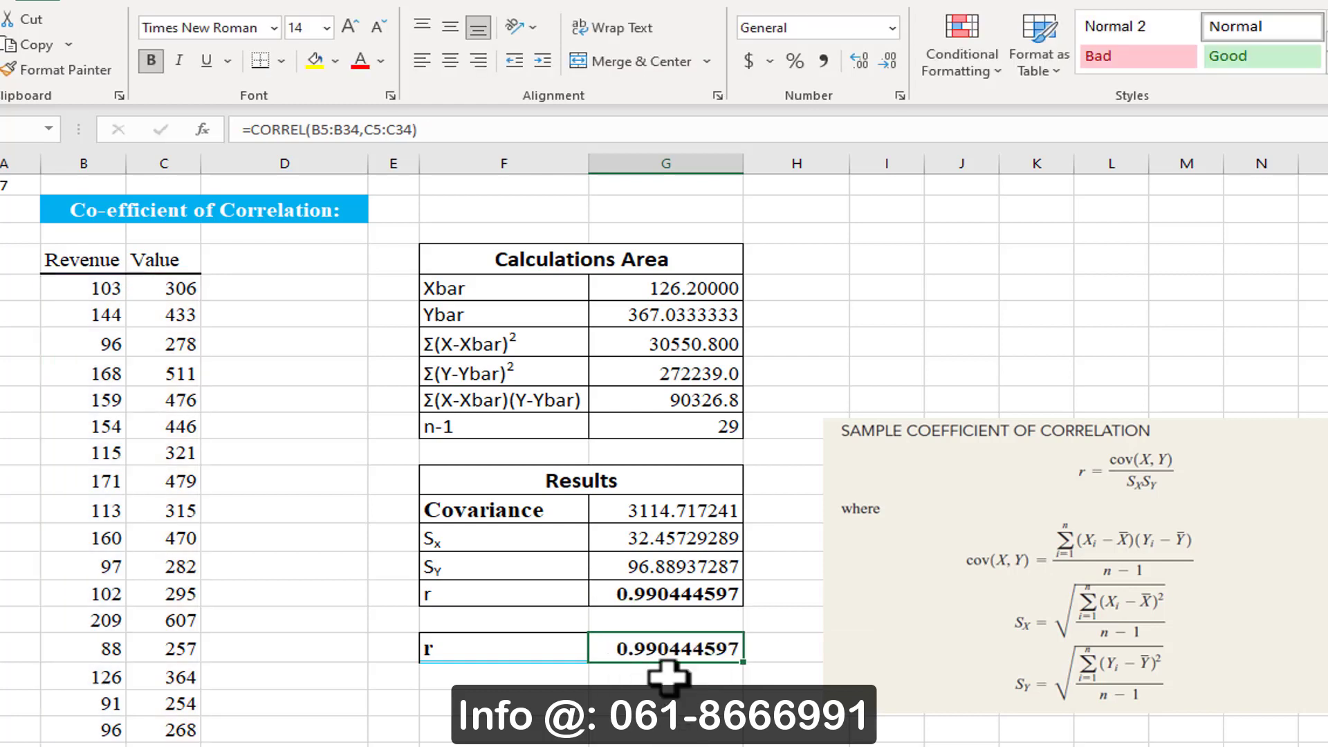
Insert a markers-only scatter chart from the Revenue and Value data.
click(104, 372)
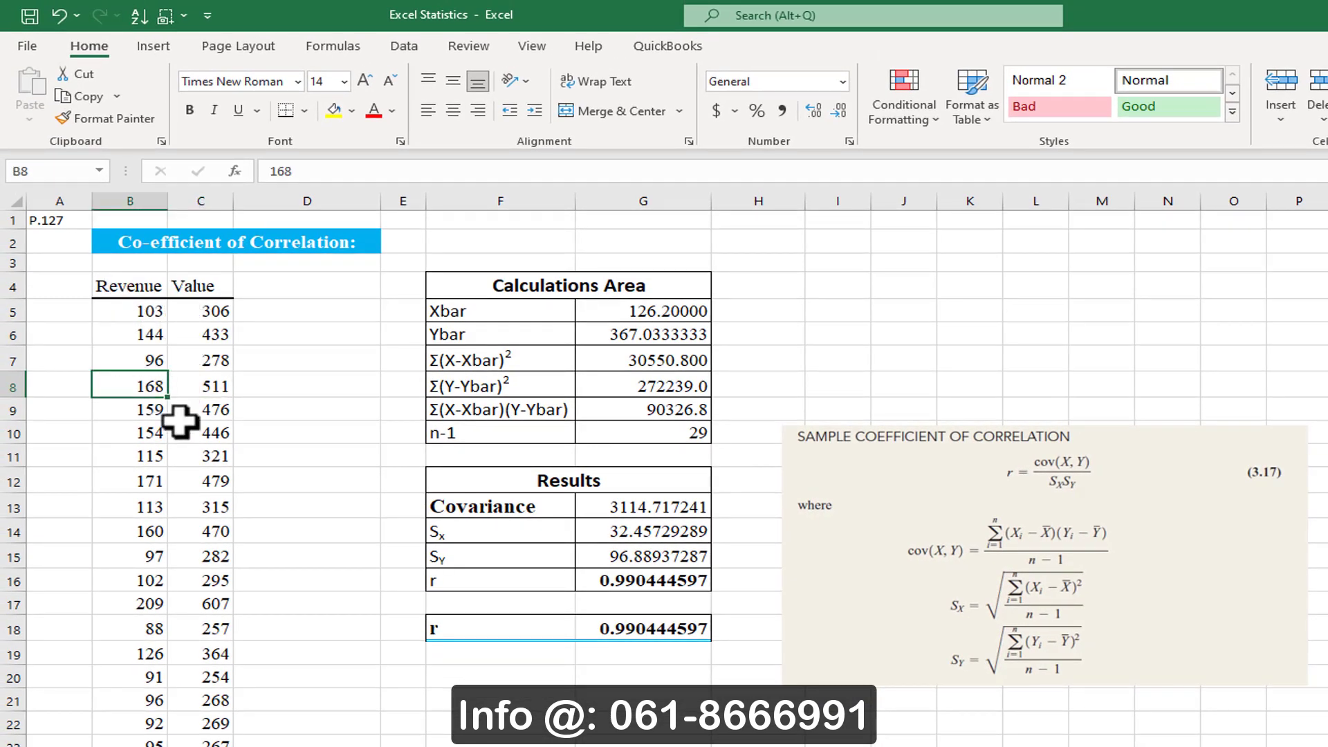
click(155, 47)
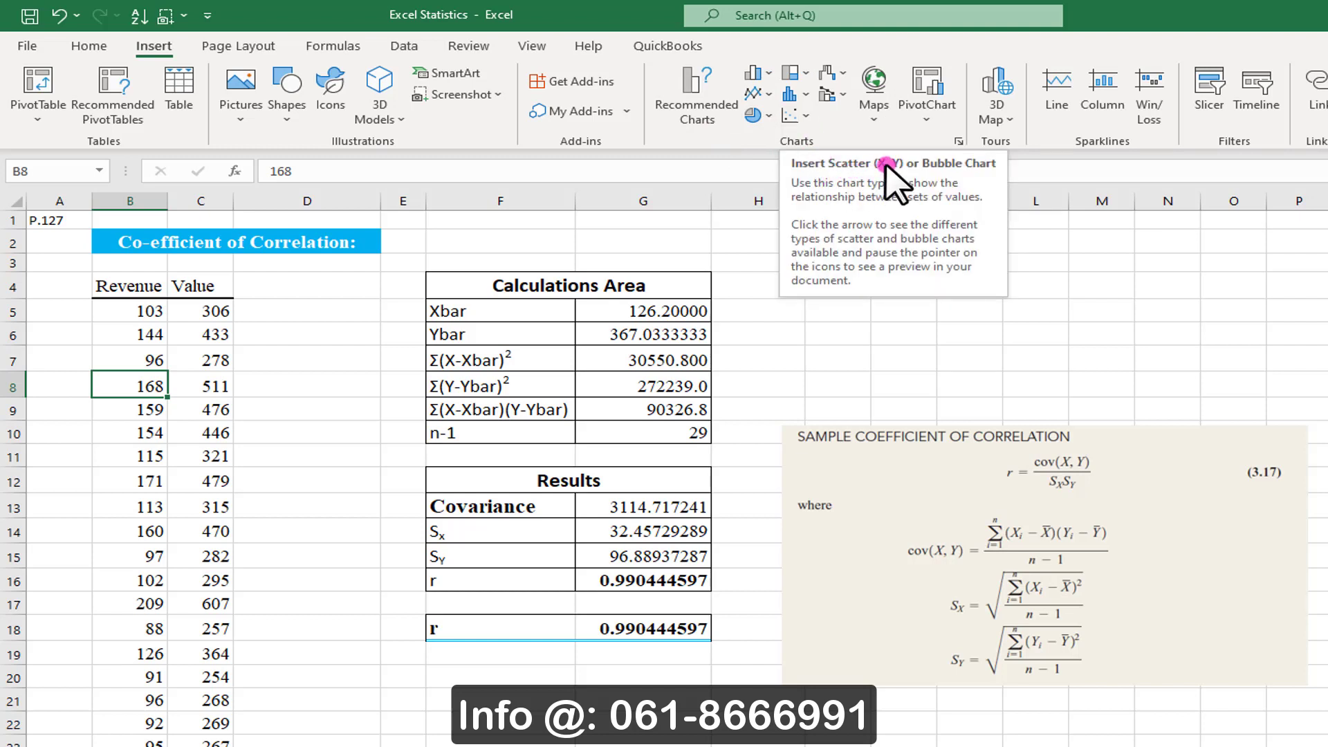
click(791, 114)
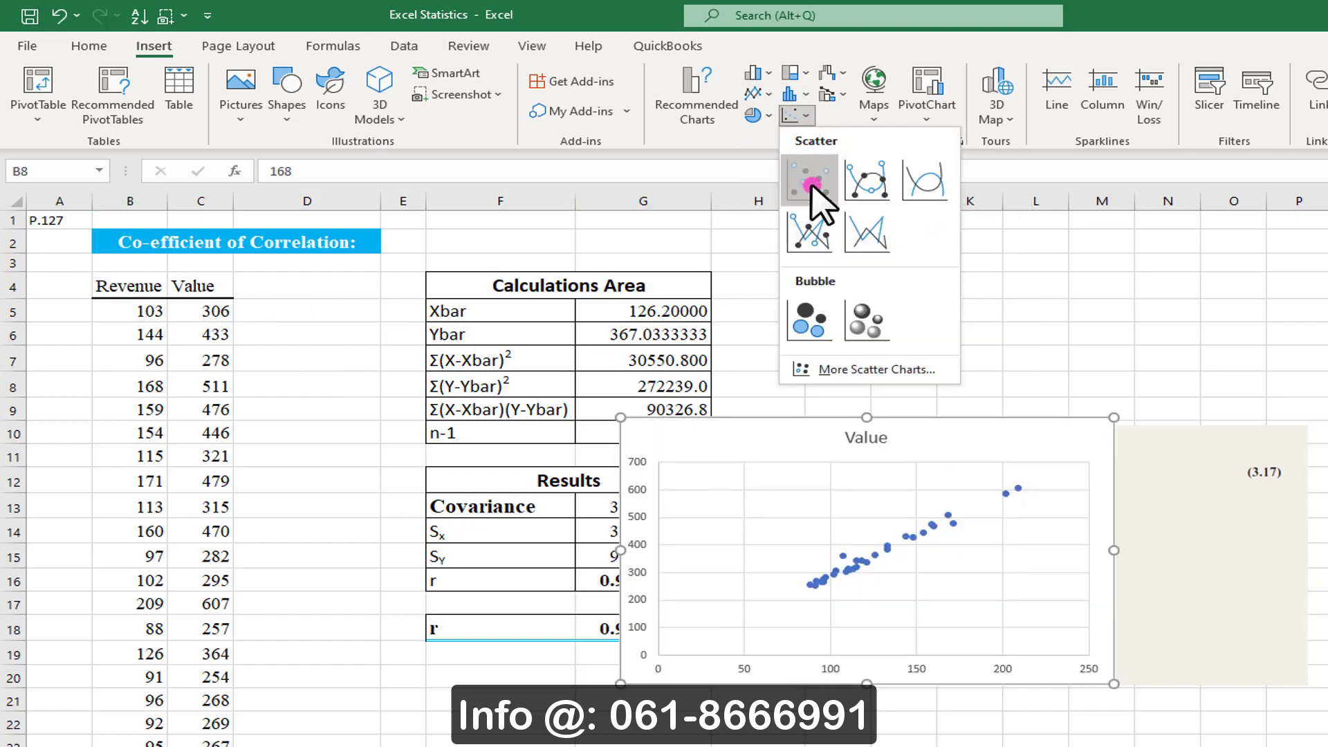
click(813, 181)
Enlarge the scatter chart, placed beside the calculation tables over the formula picture, and remove its gridlines.
drag(795, 433, 551, 253)
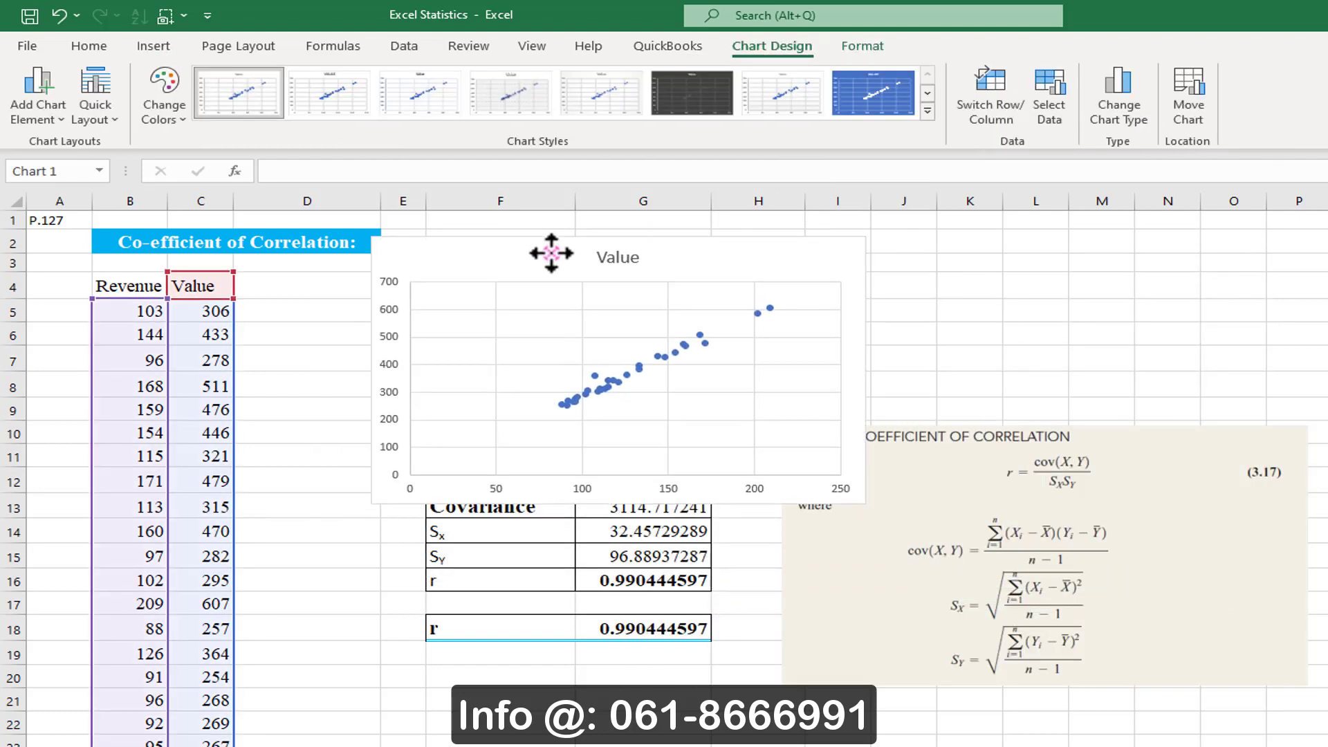
drag(865, 504, 945, 537)
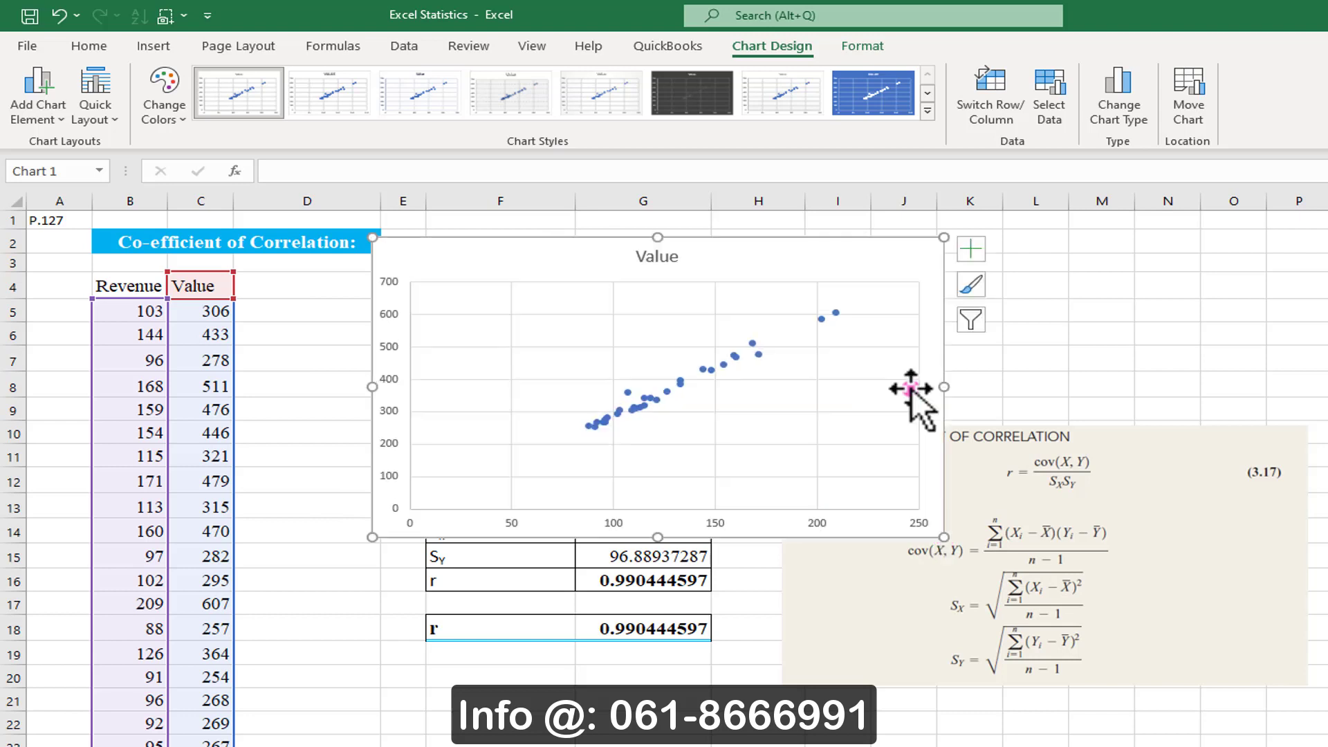
drag(869, 260, 1230, 277)
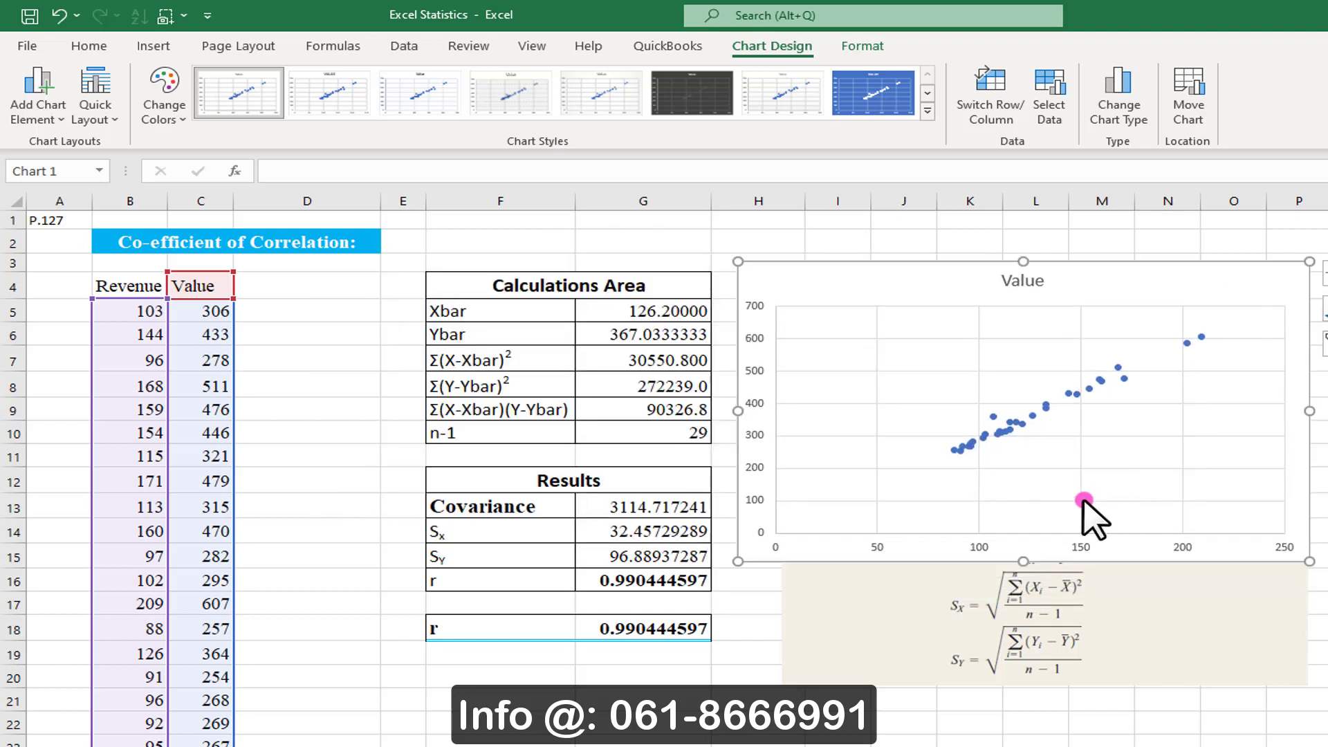
key(Delete)
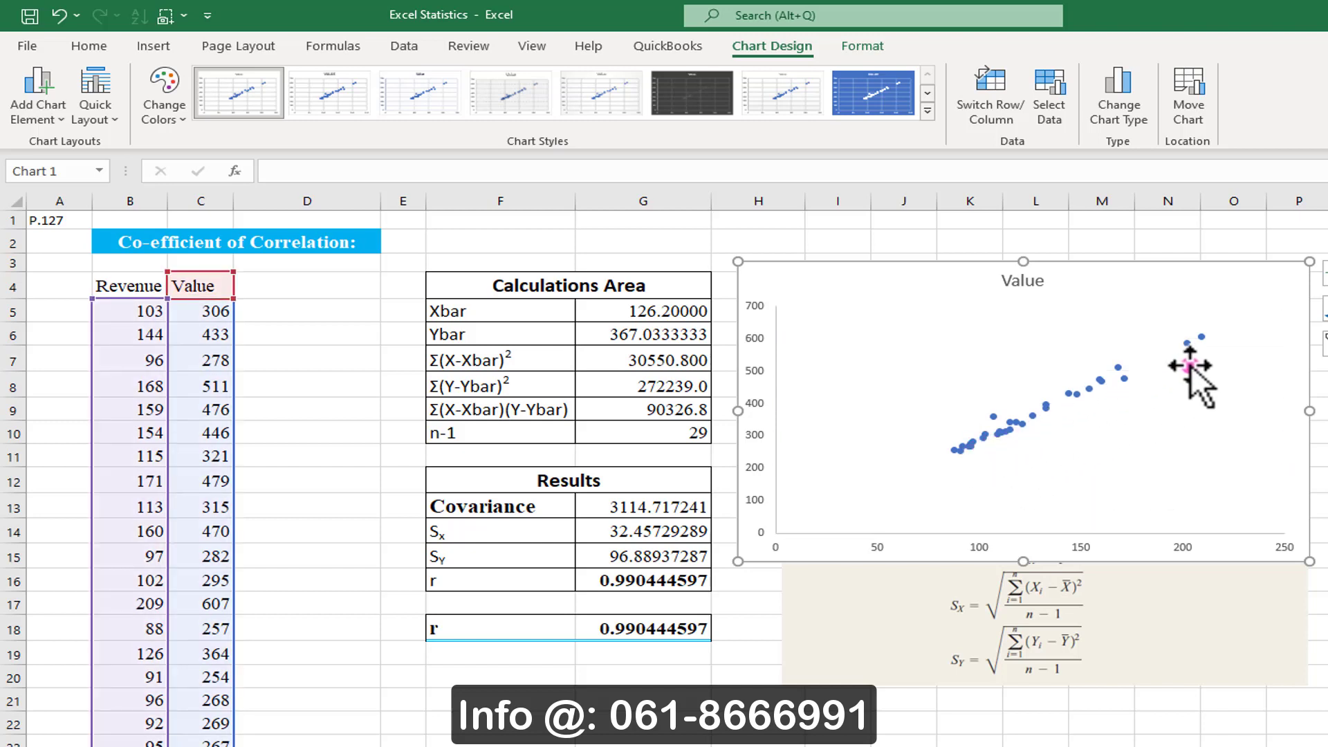
click(967, 536)
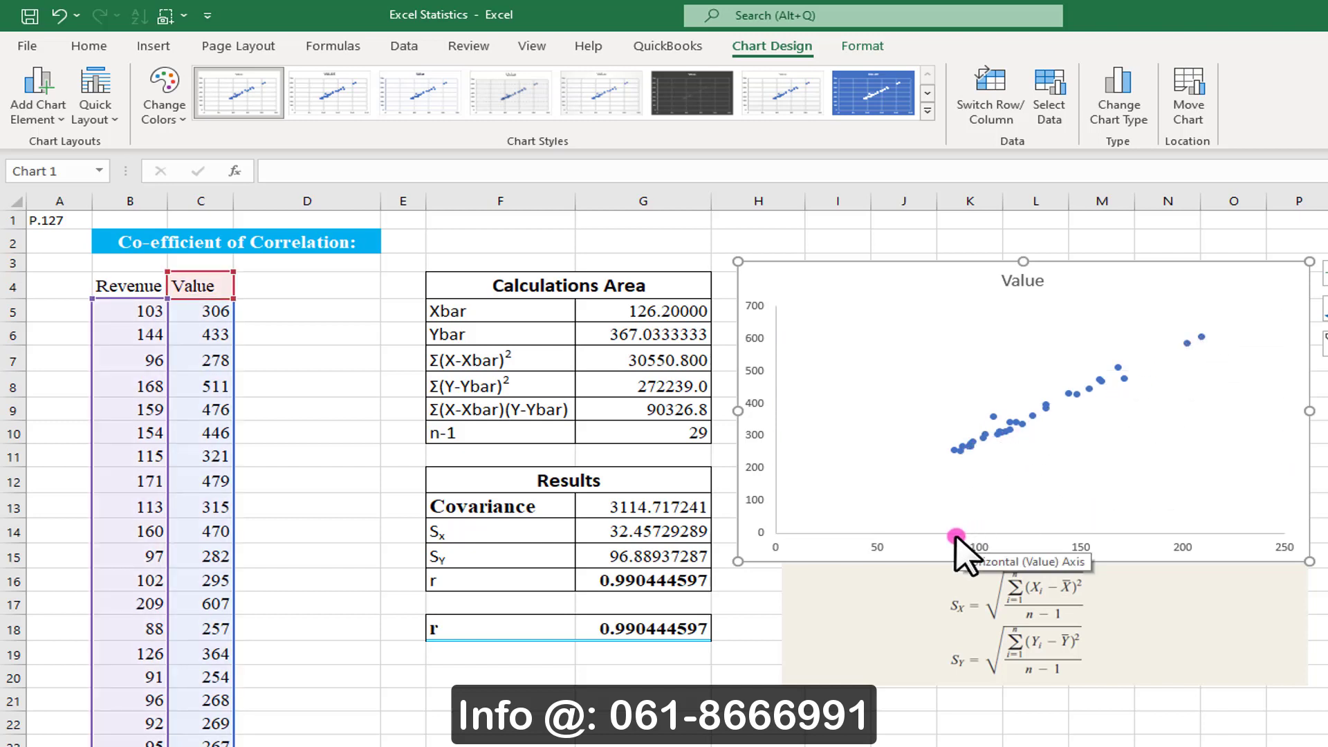
click(947, 472)
click(1195, 338)
click(982, 451)
click(1204, 349)
click(958, 509)
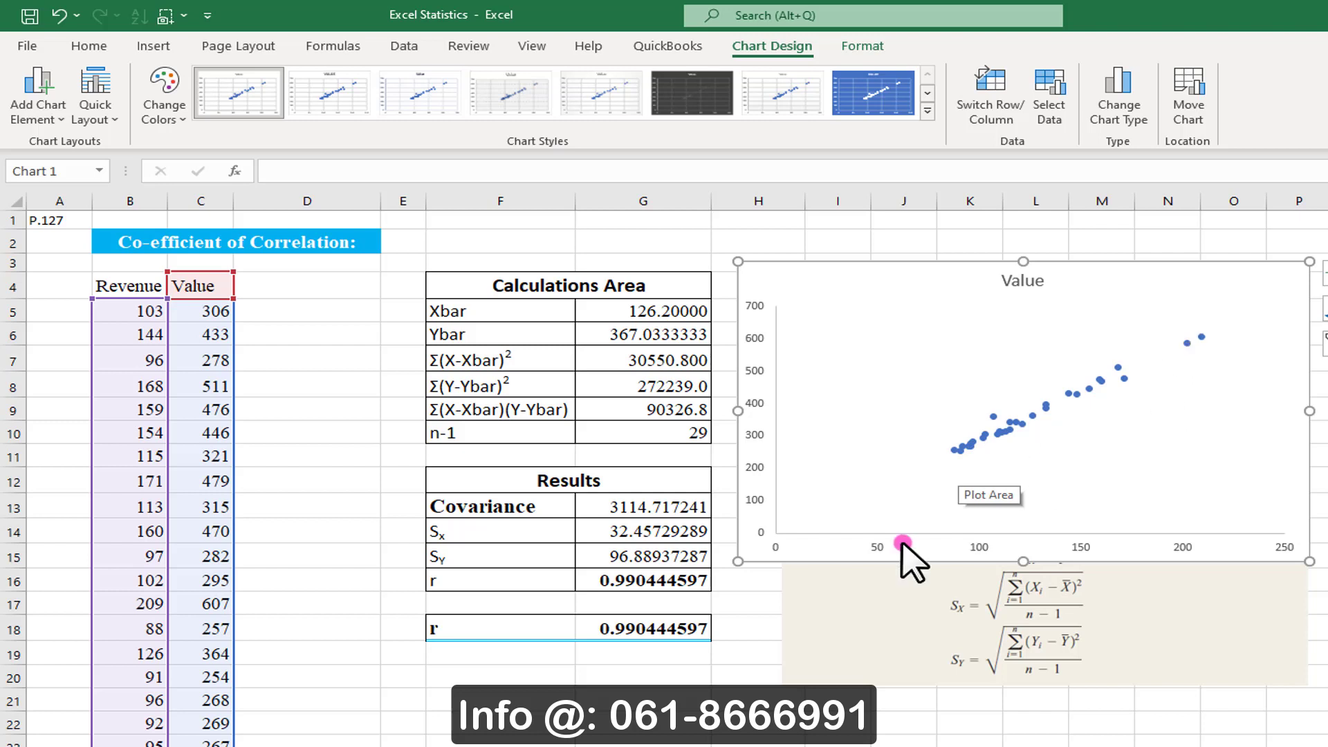
click(787, 508)
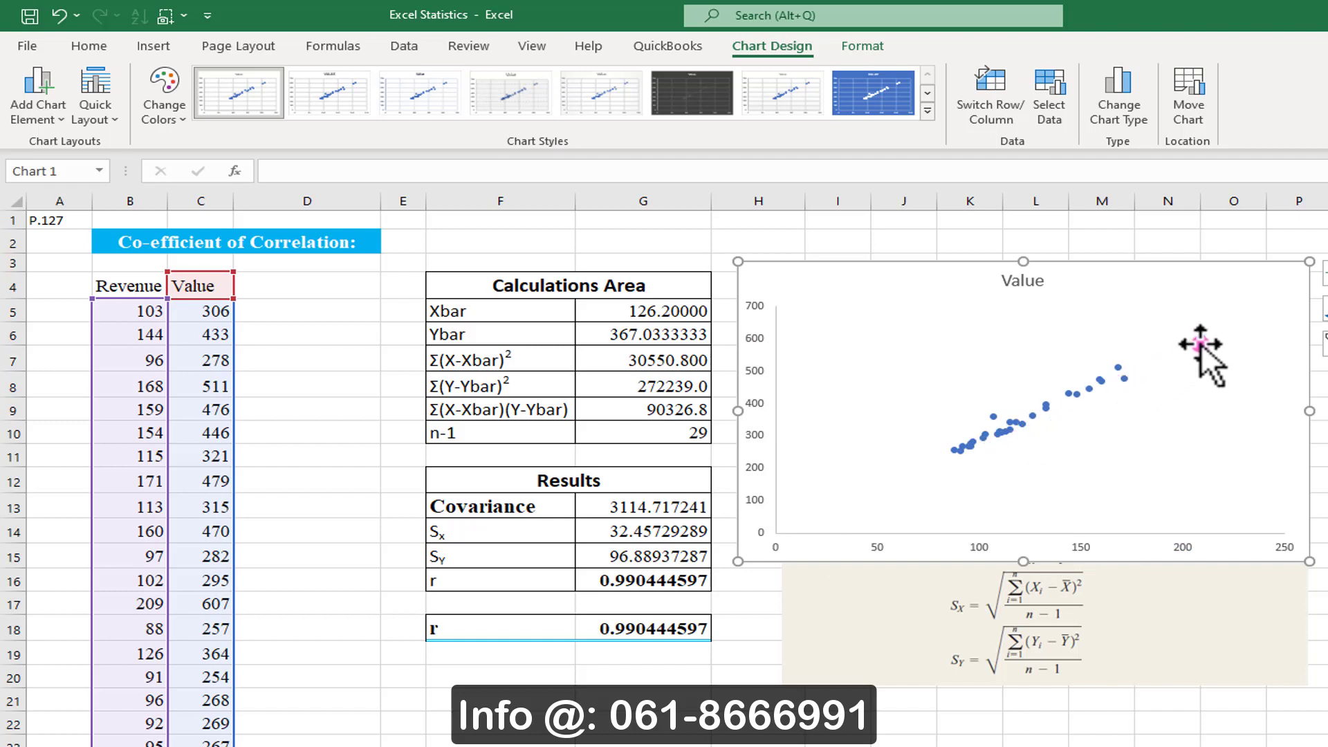
Link the scatter chart's title to the sheet heading in cell B2 with =Correlation!$B$2.
click(1028, 284)
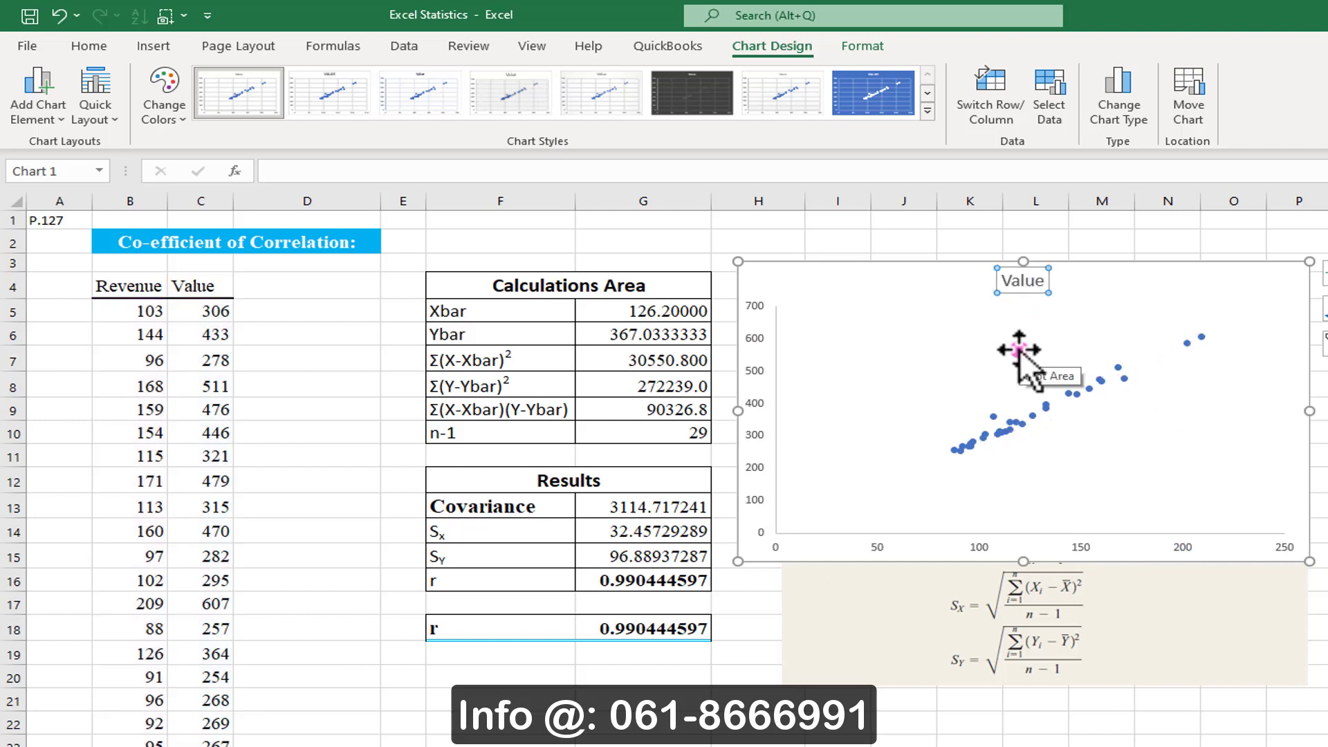
text(=)
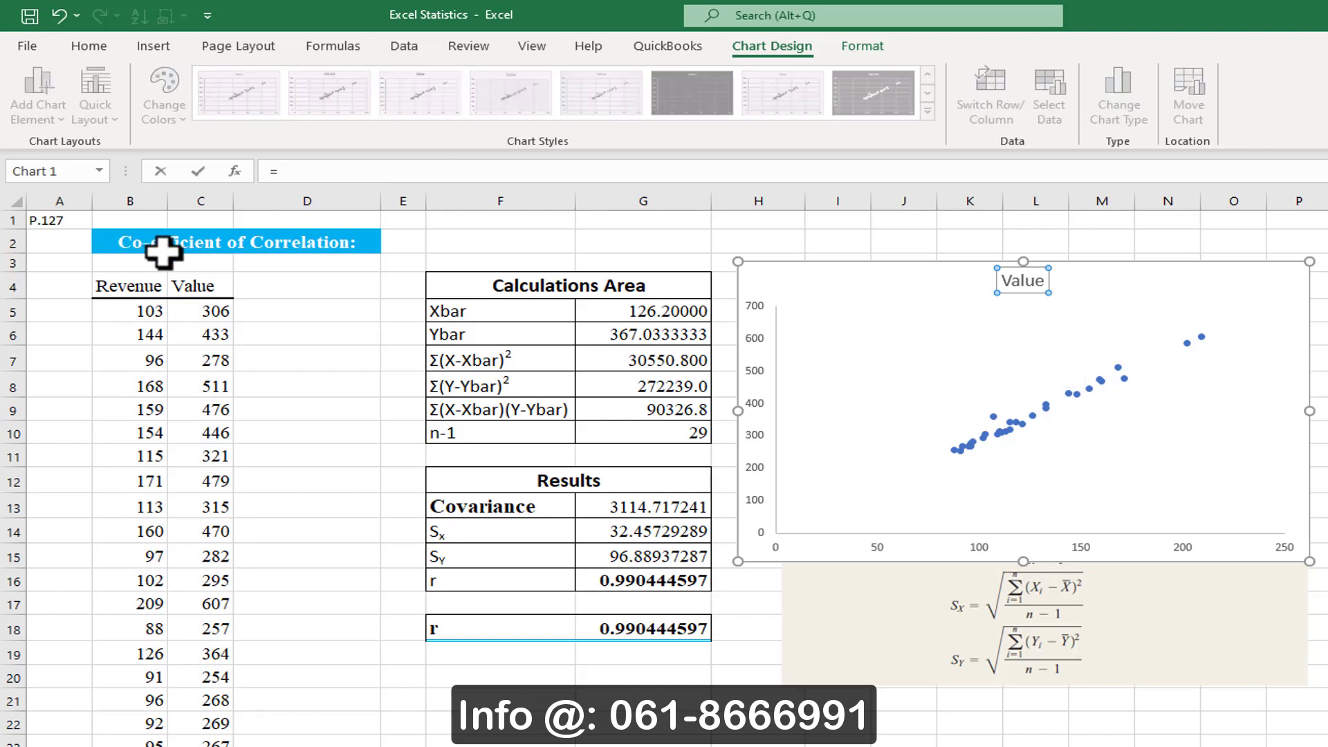
click(128, 243)
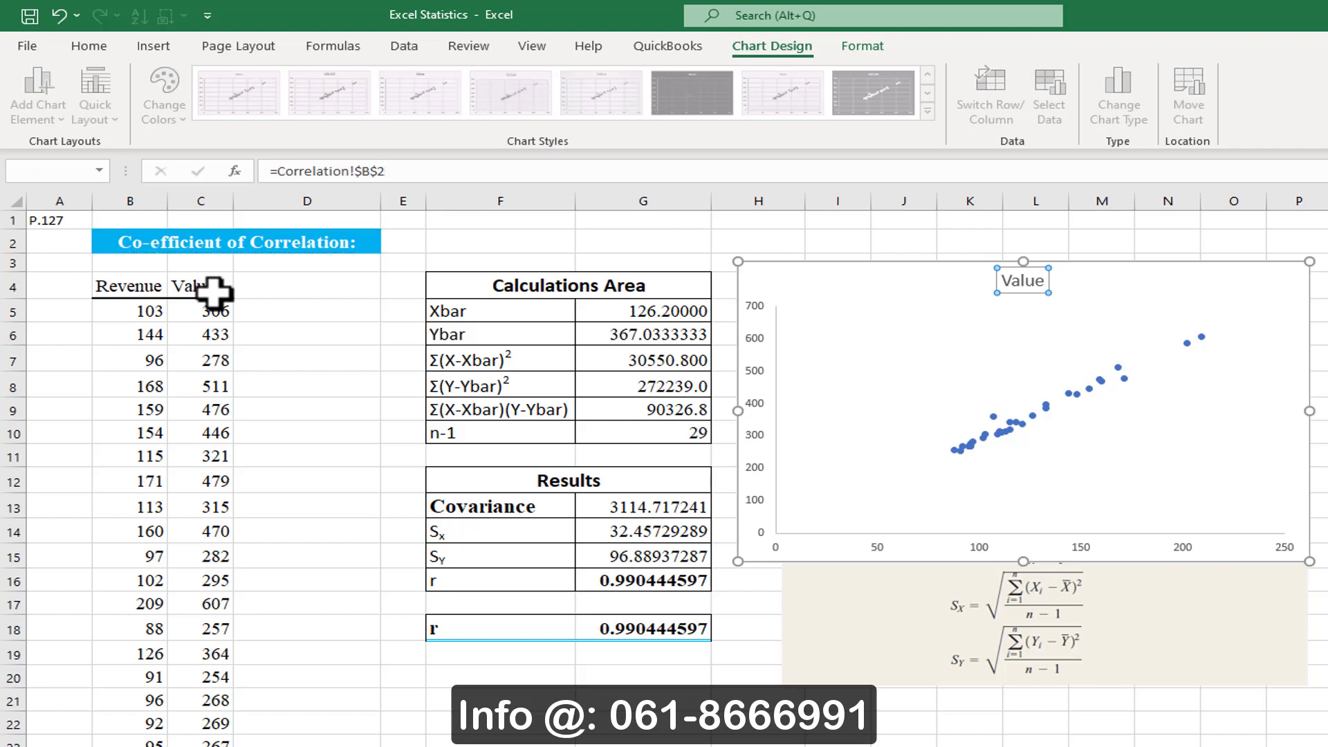
key(Return)
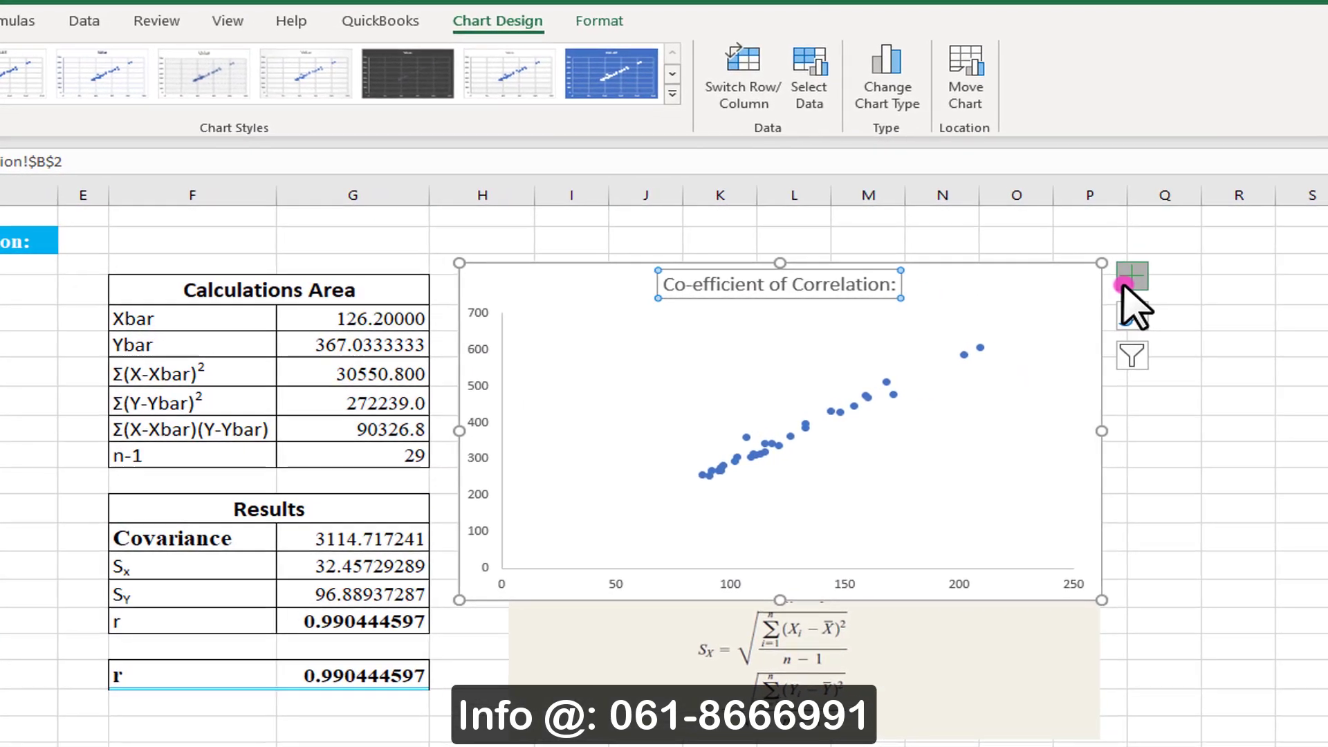
Add axis titles to the scatter chart and link the horizontal one to the Revenue heading with =Correlation!$B$4.
click(1124, 286)
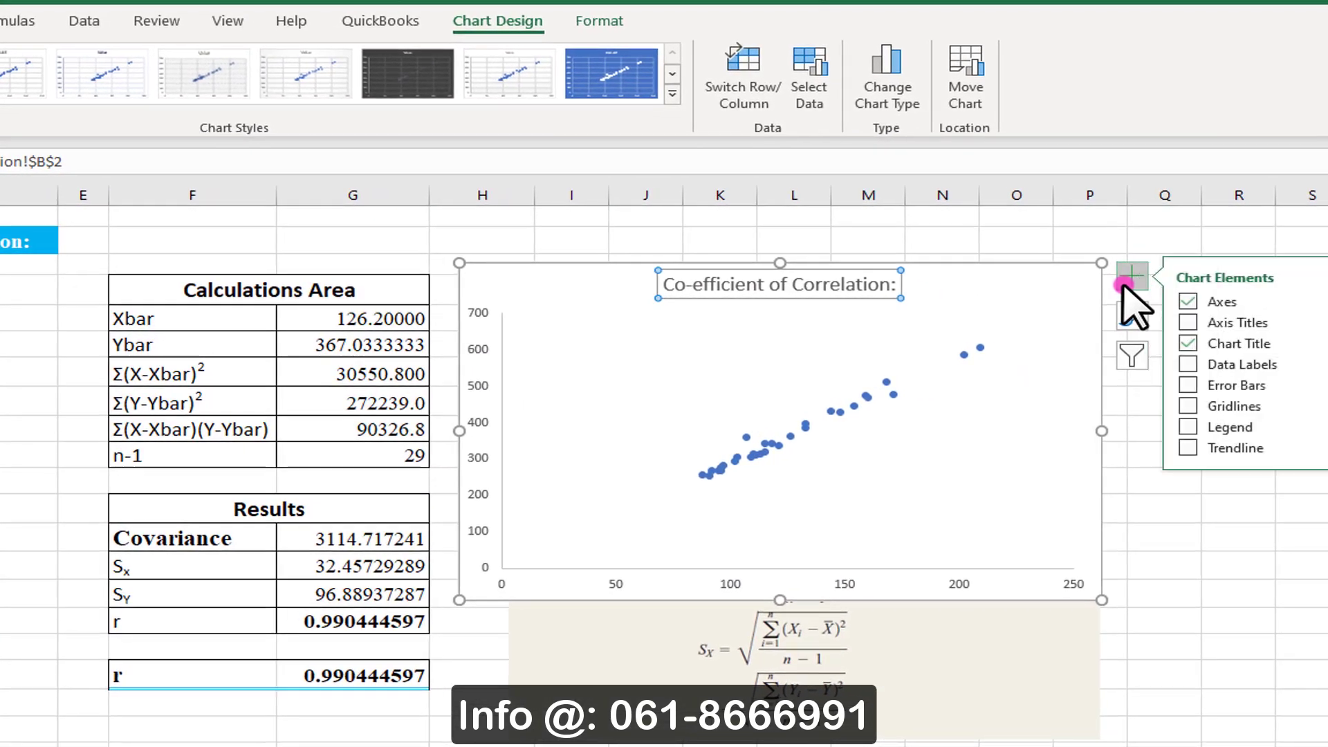
click(1192, 323)
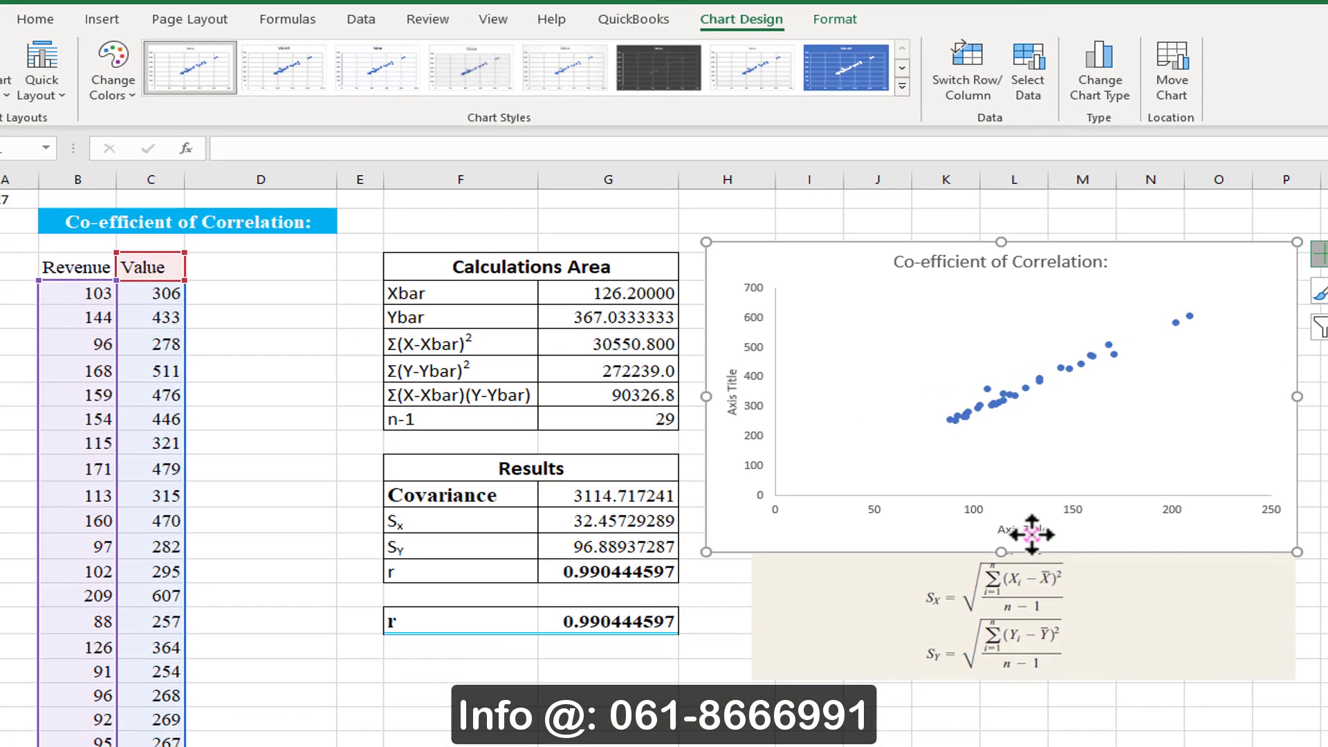
click(991, 544)
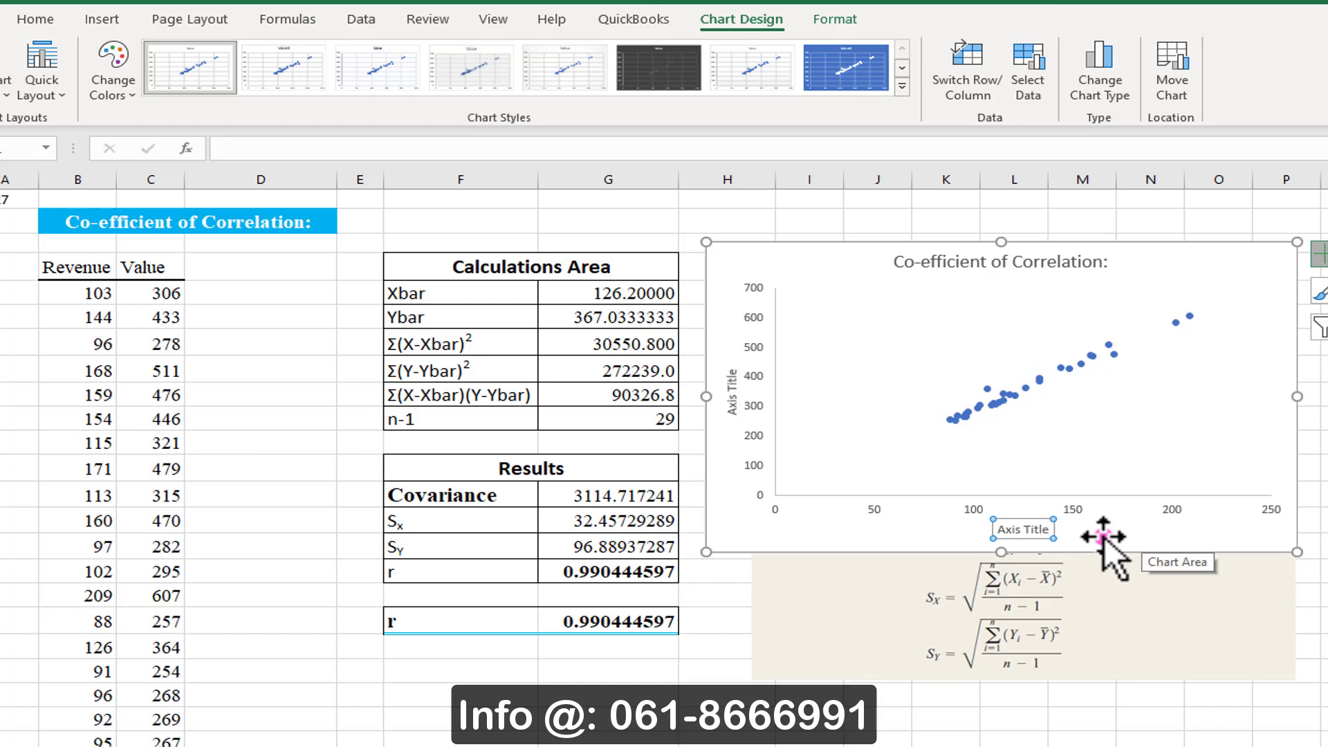
click(235, 148)
text(=)
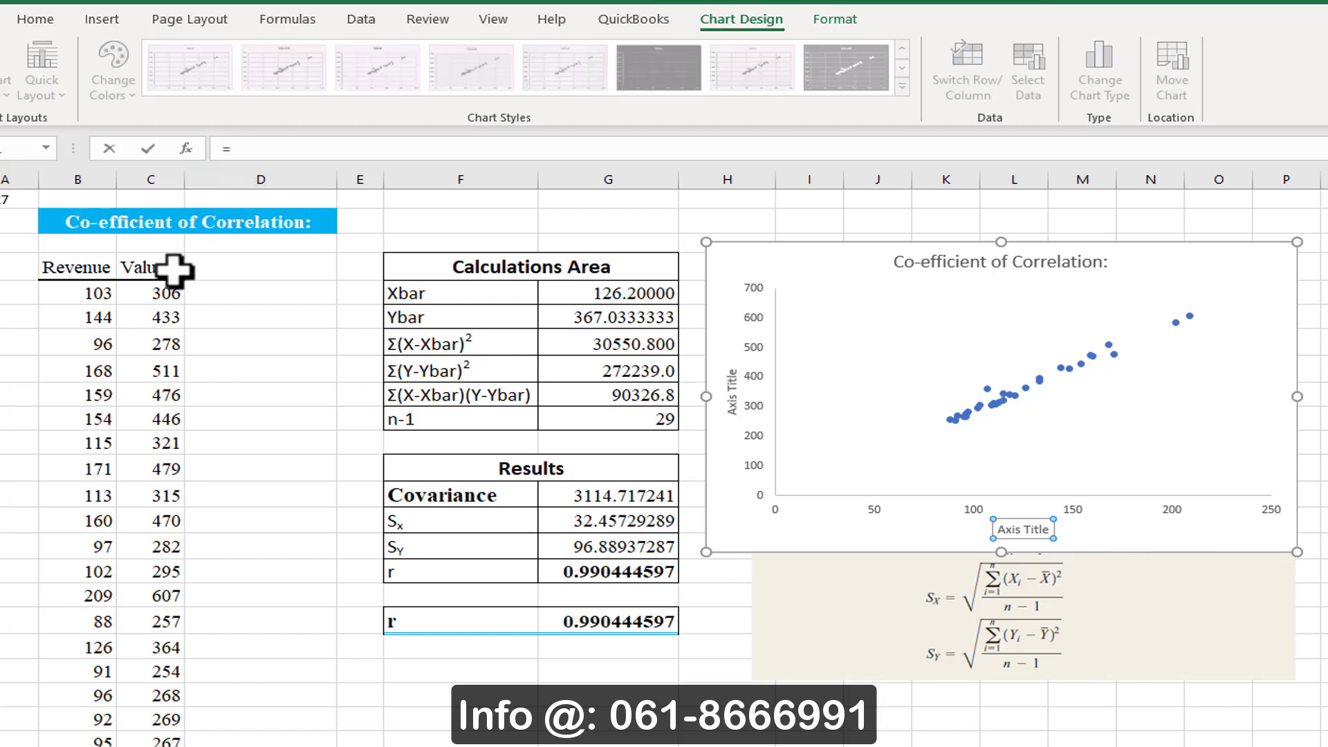
click(82, 274)
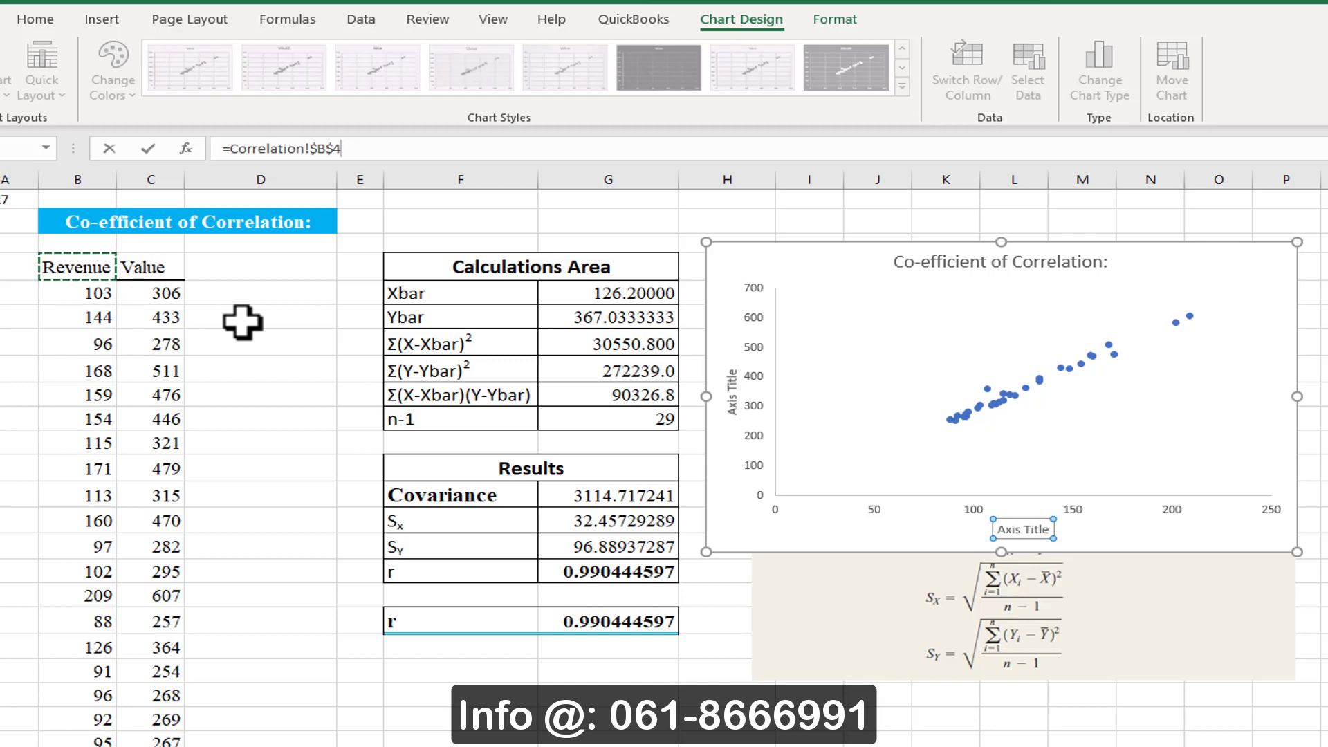
key(Return)
Link the chart's vertical axis title to the Value heading with =Correlation!$C$4.
click(732, 413)
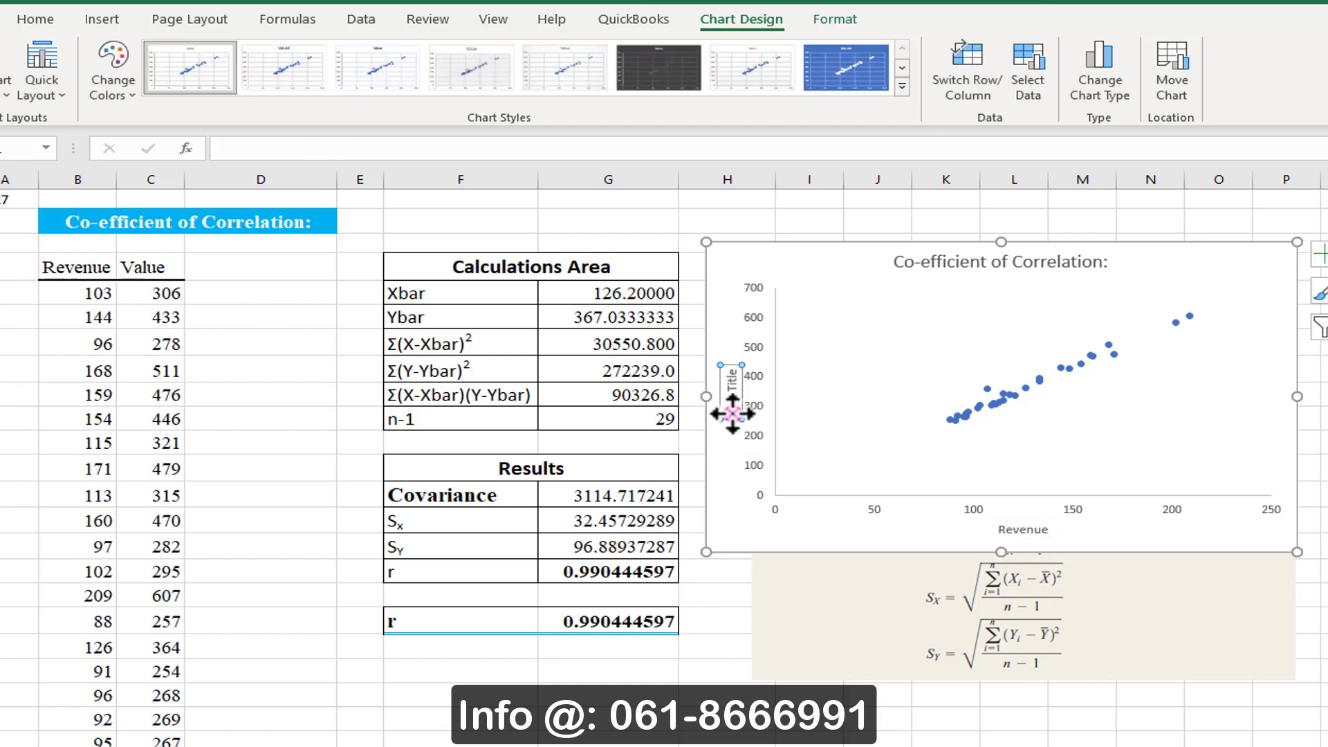
text(=)
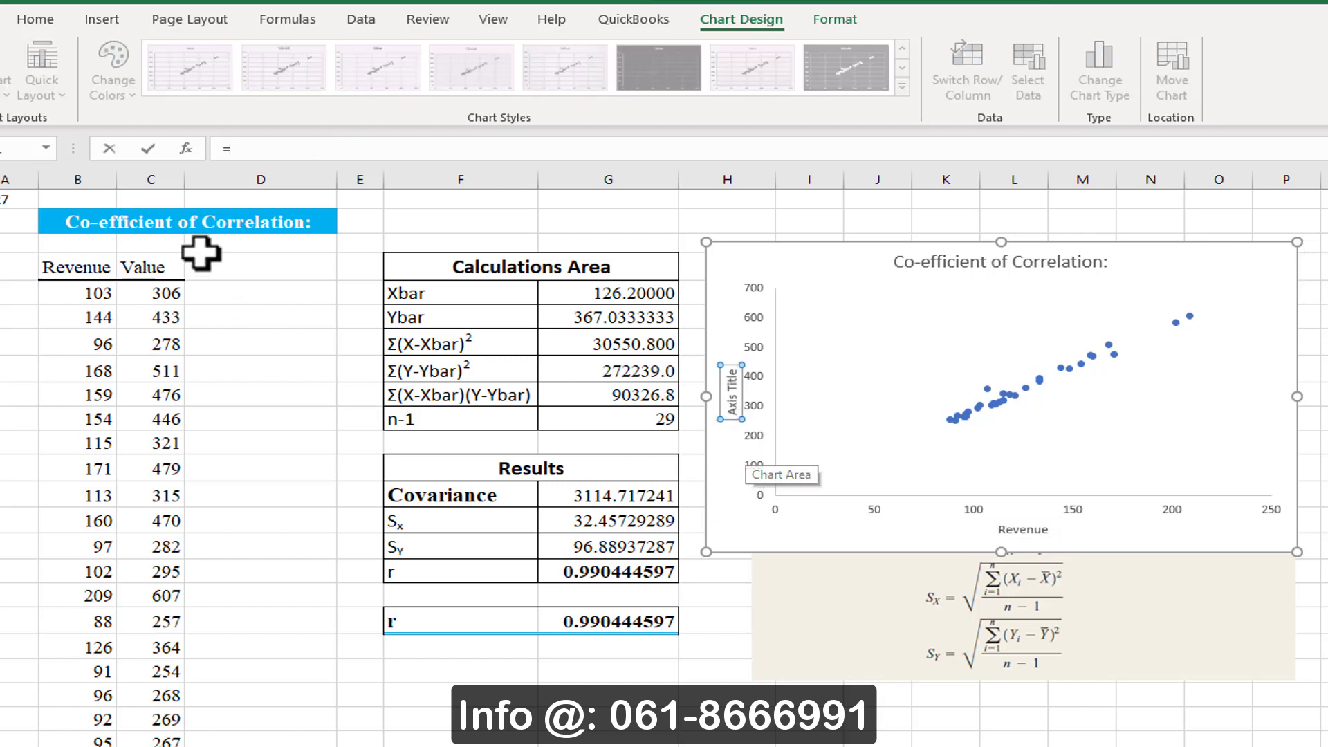
click(149, 268)
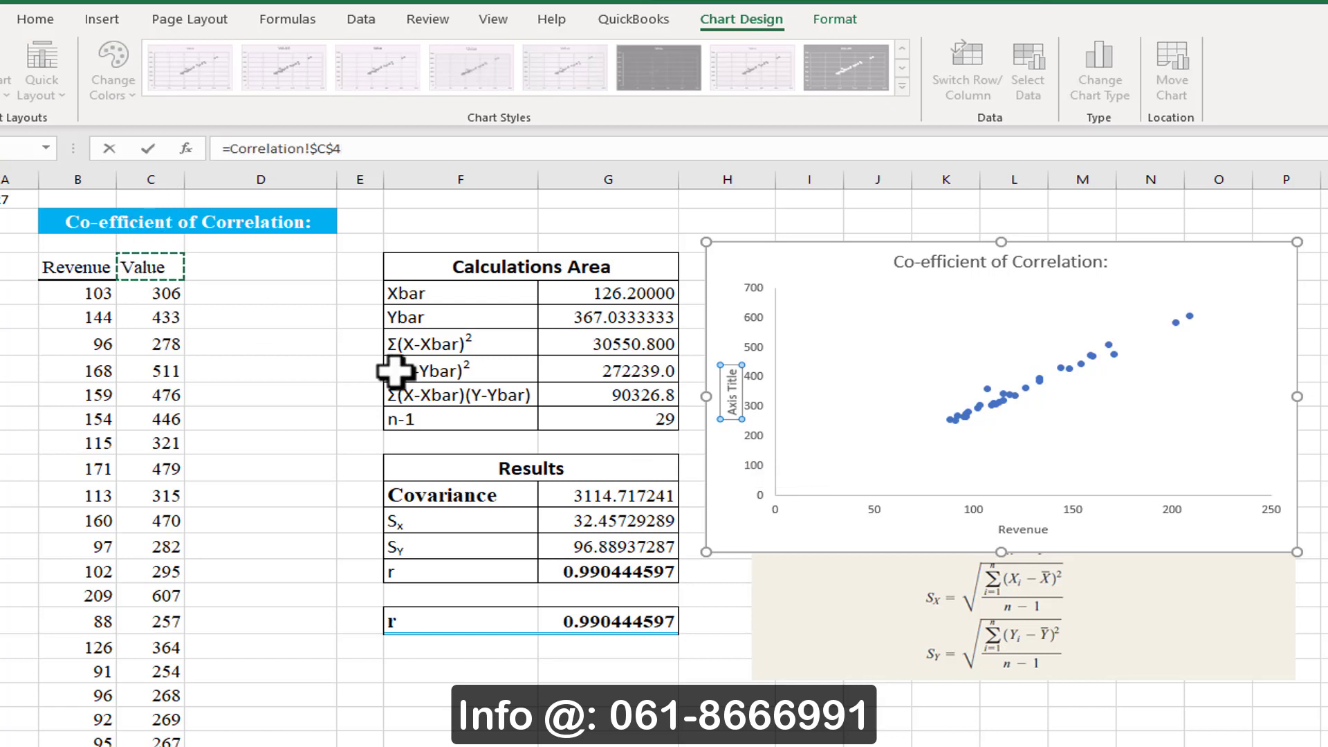
key(Return)
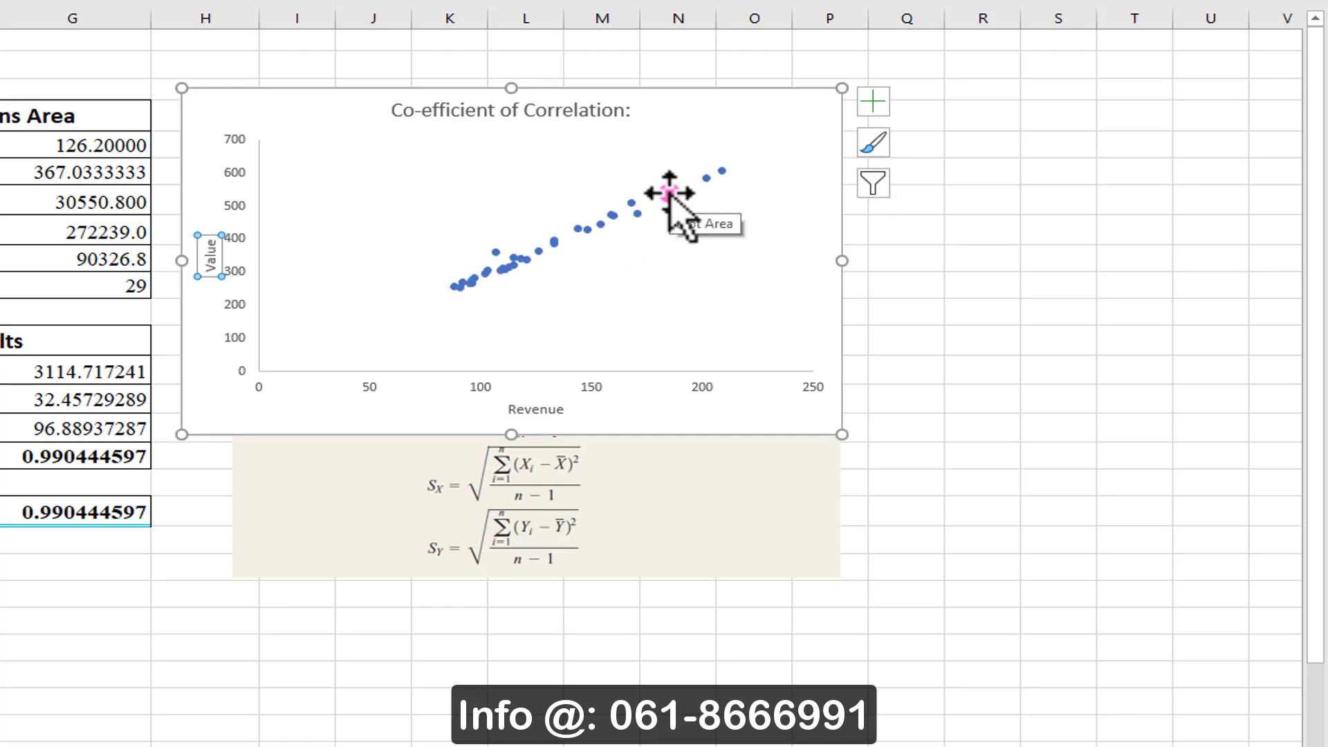
Add a linear trendline to the Value series, displaying its equation and R-squared value on the chart.
right_click(578, 235)
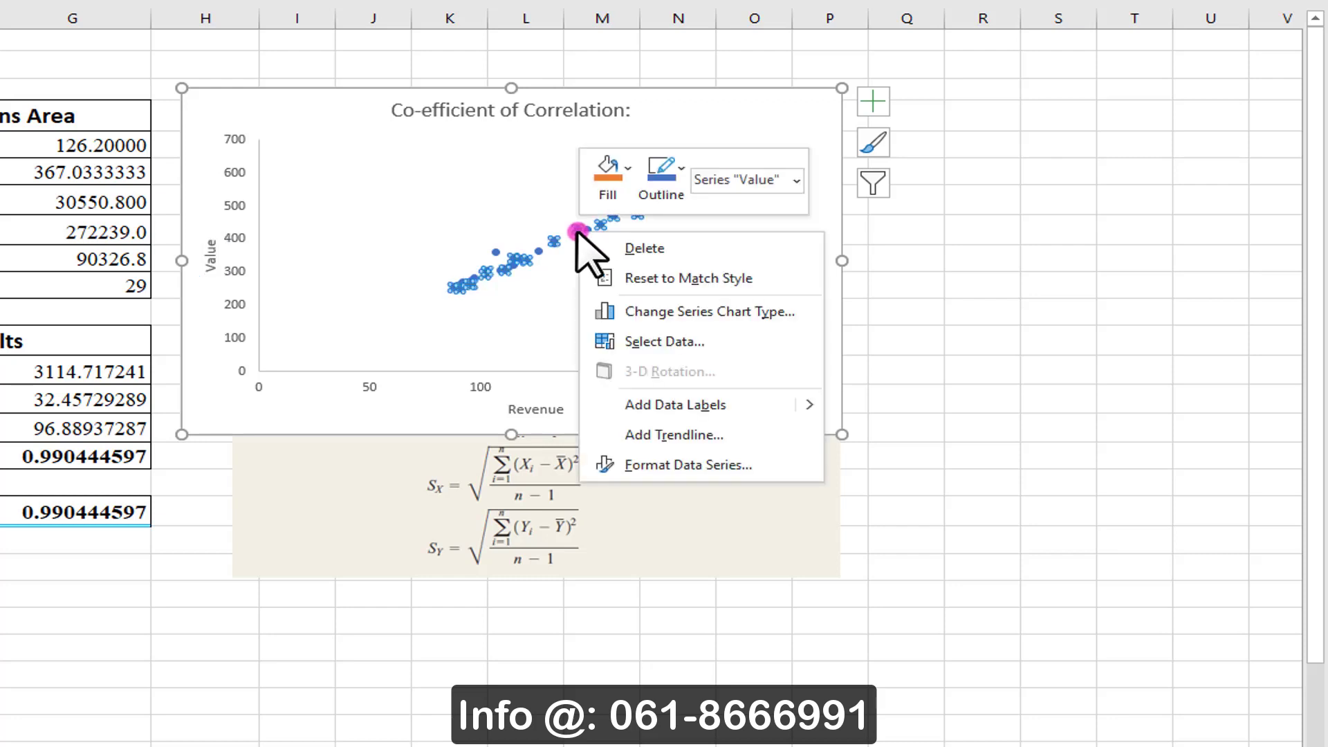
click(678, 435)
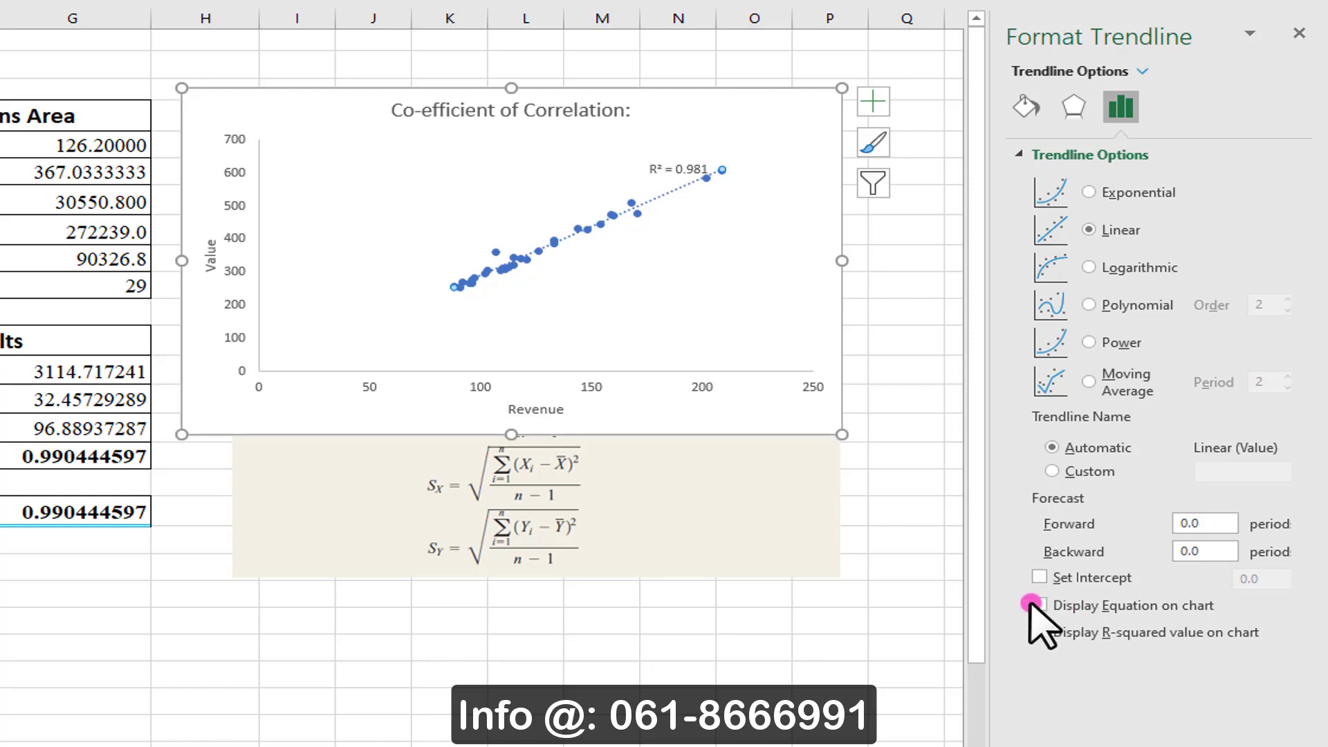
drag(1040, 607, 1163, 608)
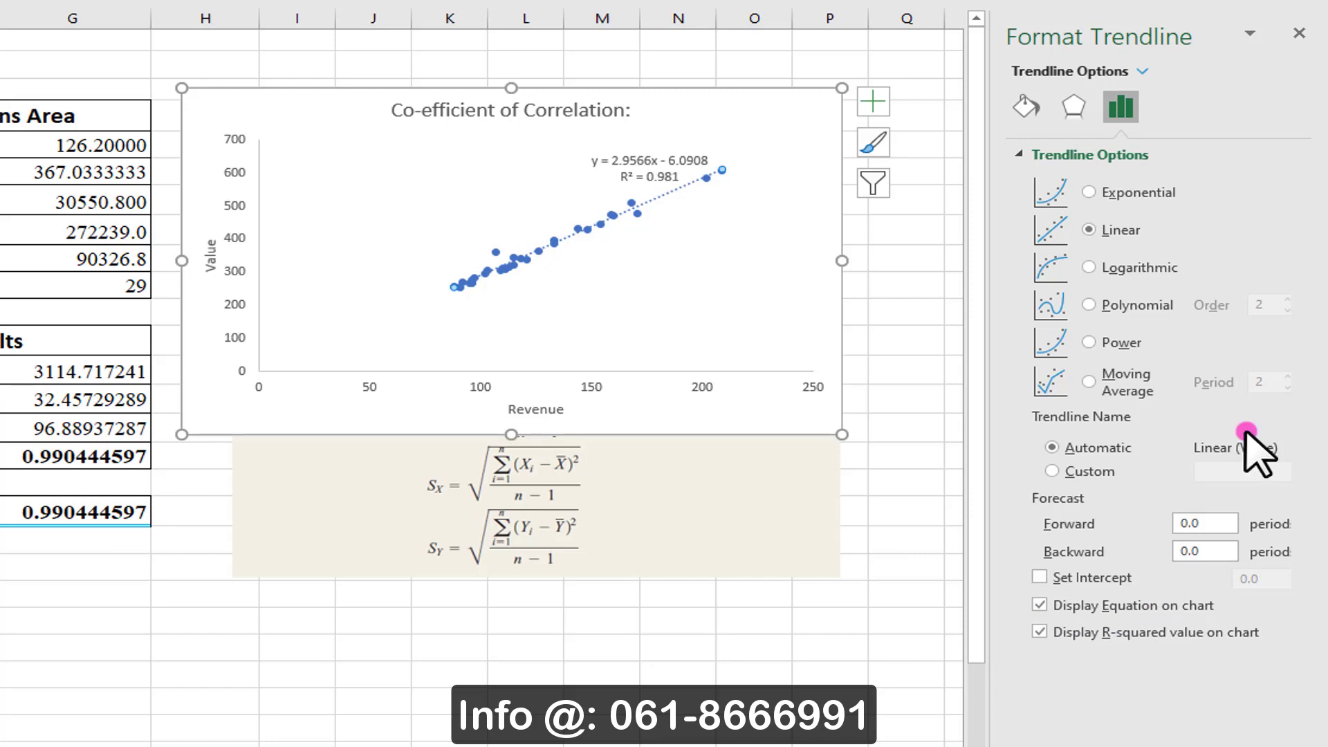
Set the trendline's intercept to 0.0 and move its equation and R-squared label just above the line's upper end.
drag(664, 173, 721, 201)
click(723, 159)
click(678, 157)
drag(678, 152, 692, 113)
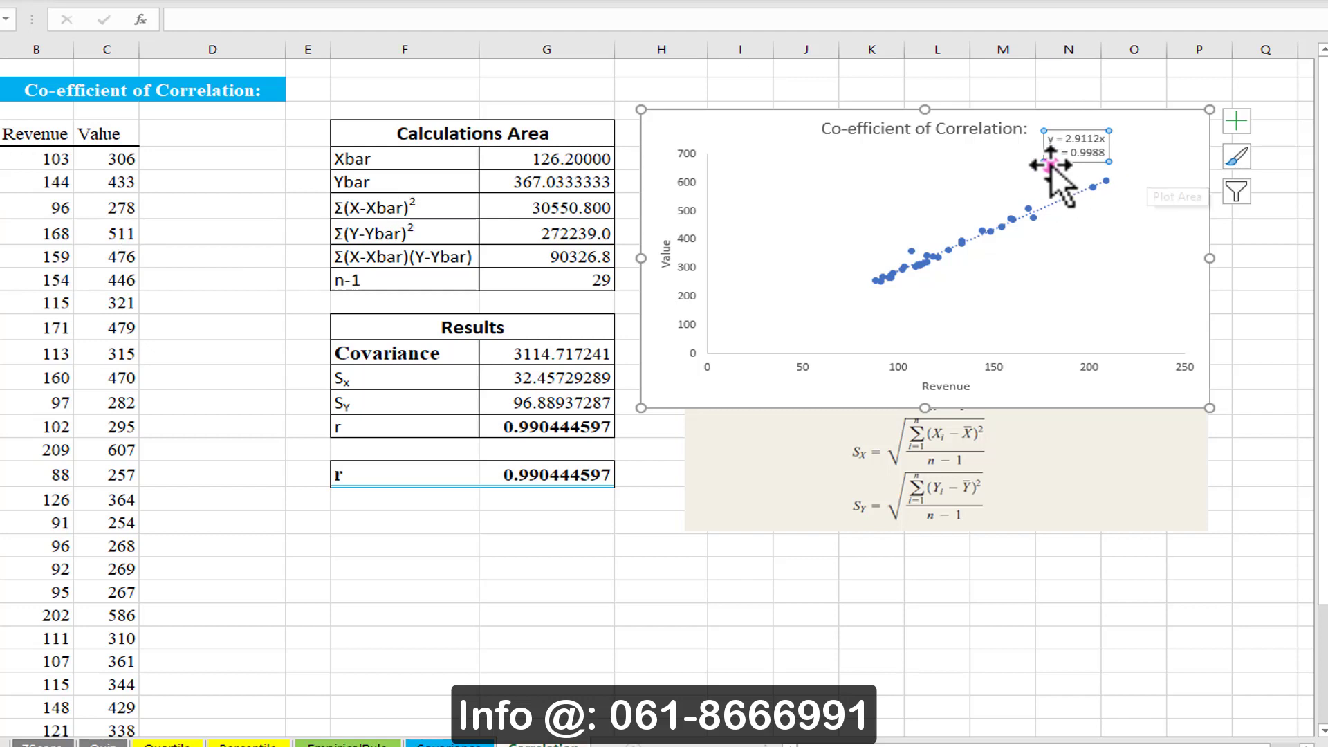
Move the scatter chart slightly up and to the right, further from the calculation tables.
click(1100, 180)
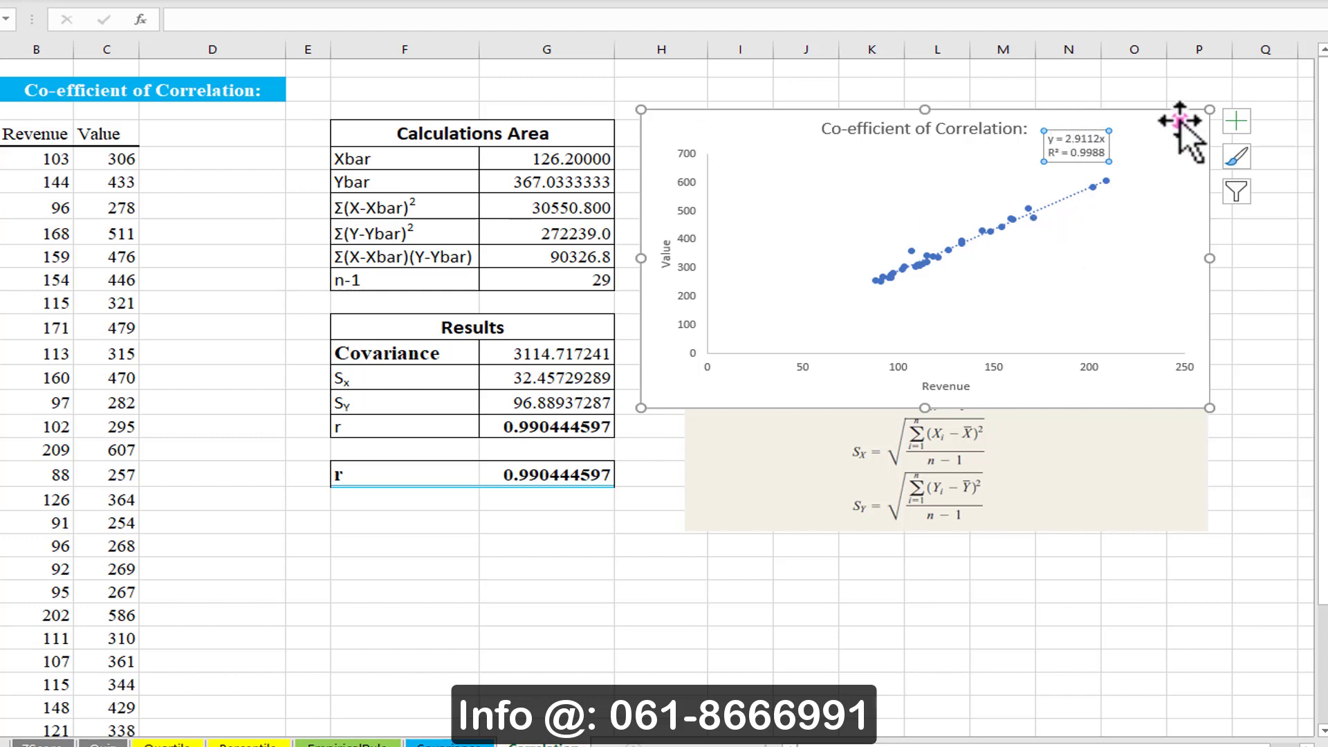
click(1240, 109)
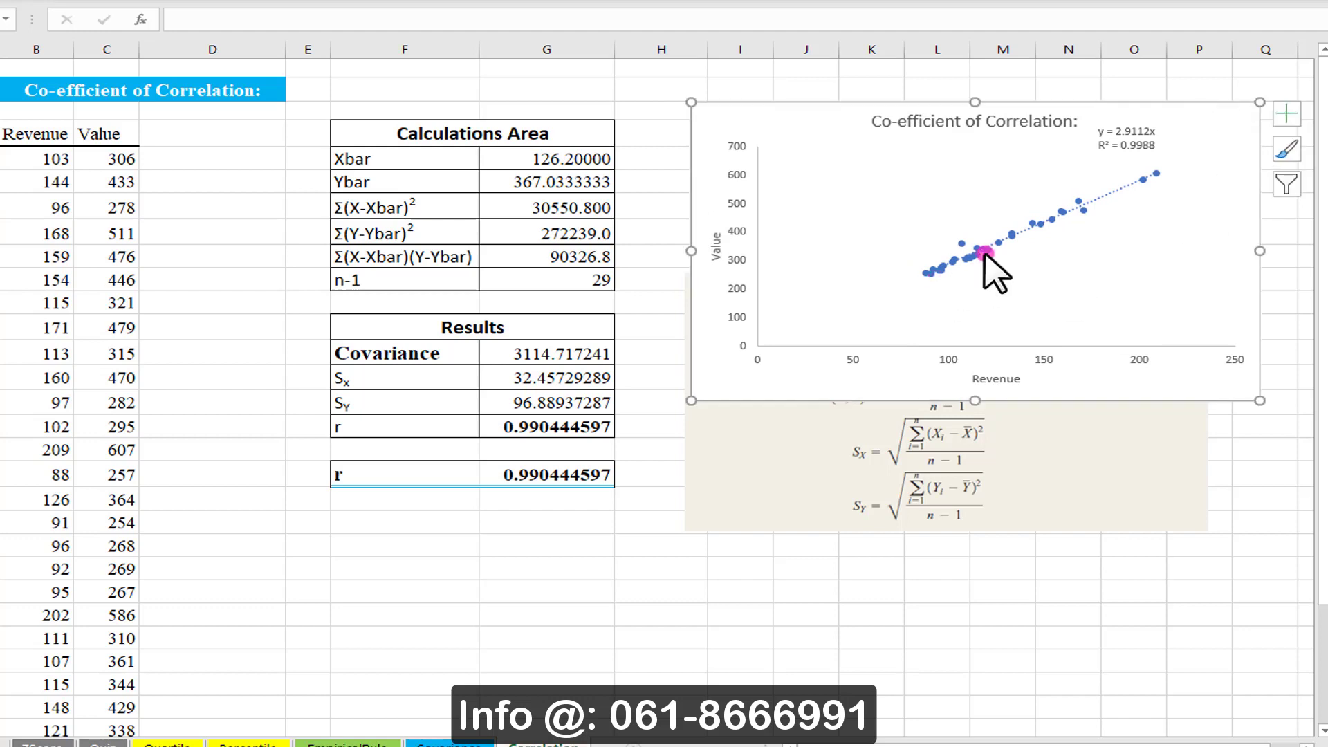